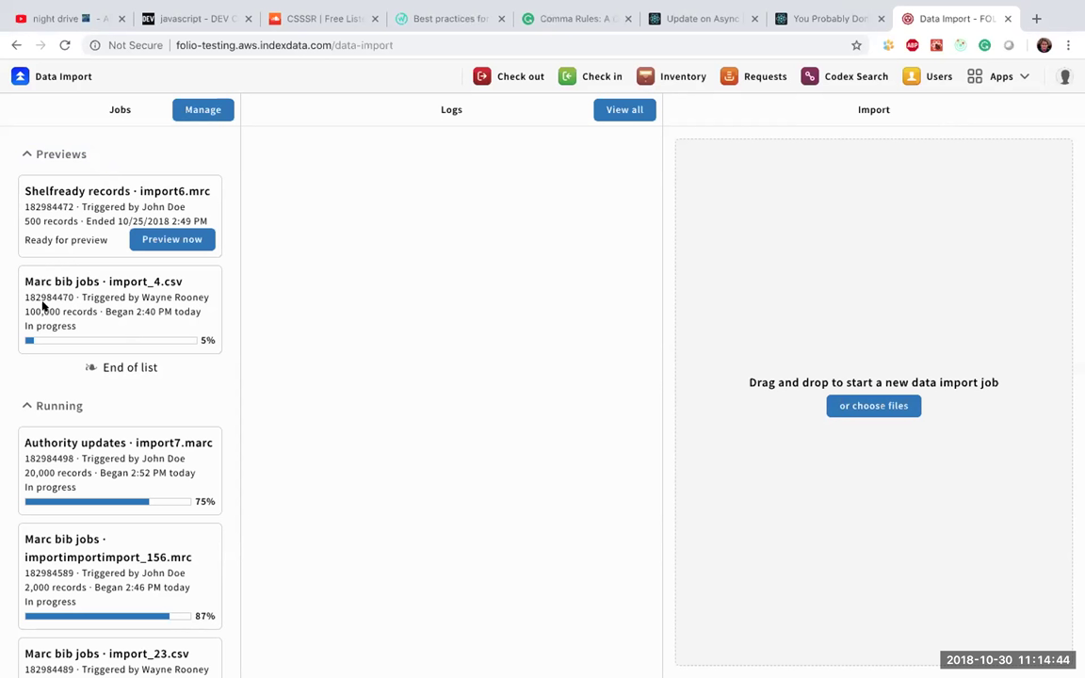
Step: Look through the preview and running import jobs listed in the Jobs pane
{"action": "scroll", "coordinate": [135, 462], "scroll_direction": "down", "scroll_amount": 2}
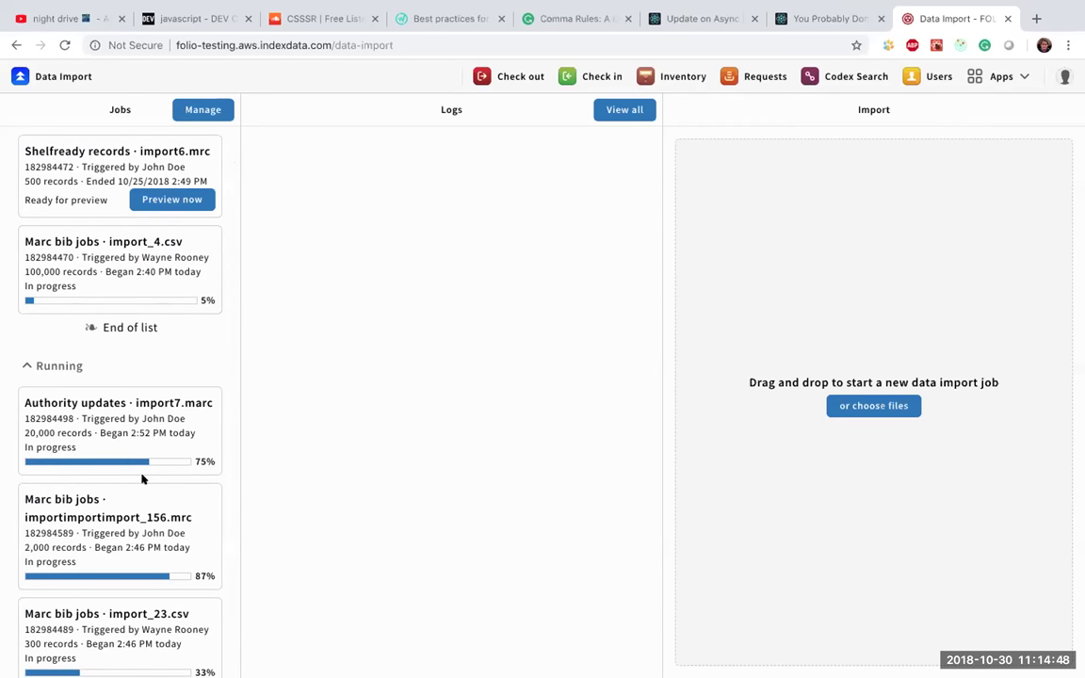
{"action": "scroll", "coordinate": [141, 480], "scroll_direction": "down", "scroll_amount": 4}
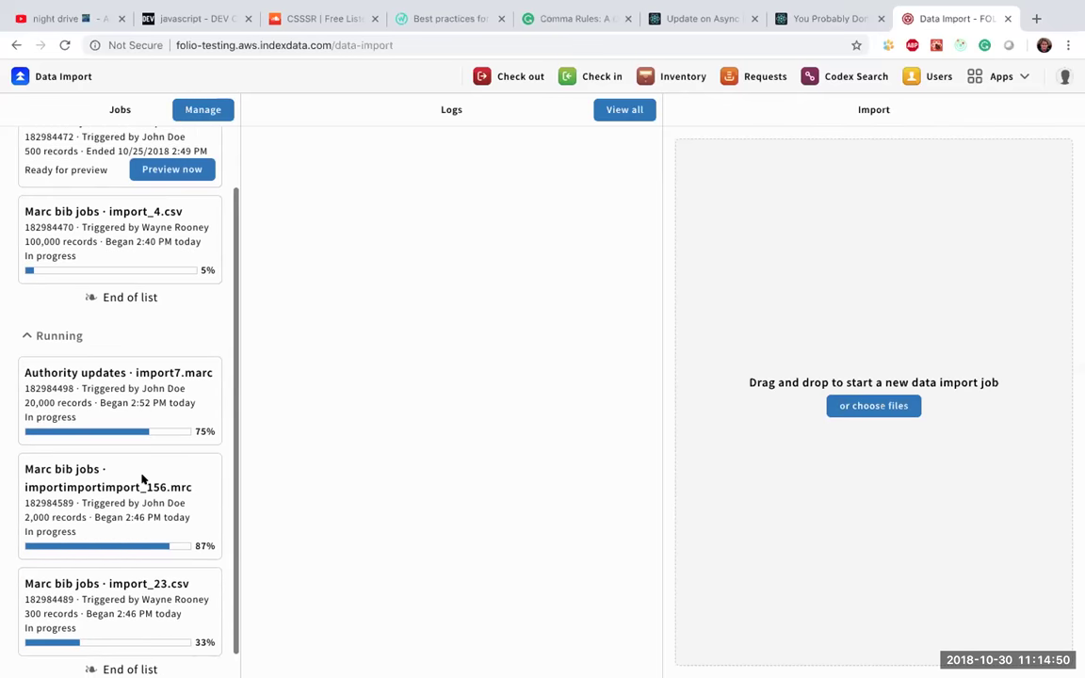
{"action": "scroll", "coordinate": [131, 469], "scroll_direction": "up", "scroll_amount": 6}
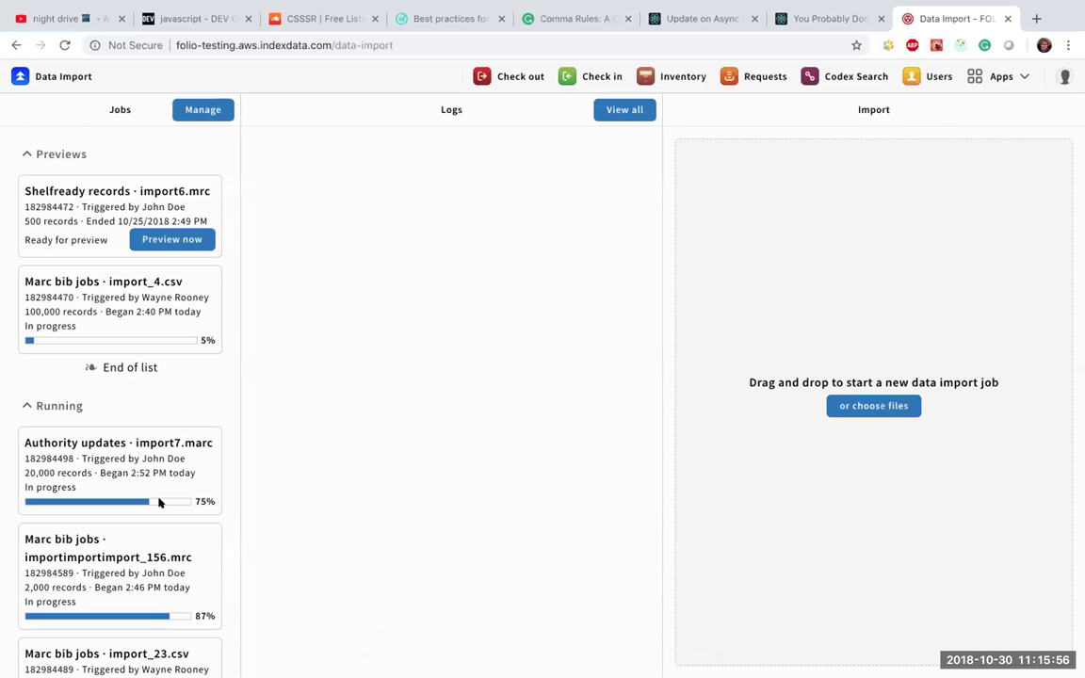
{"action": "scroll", "coordinate": [158, 503], "scroll_direction": "down", "scroll_amount": 2}
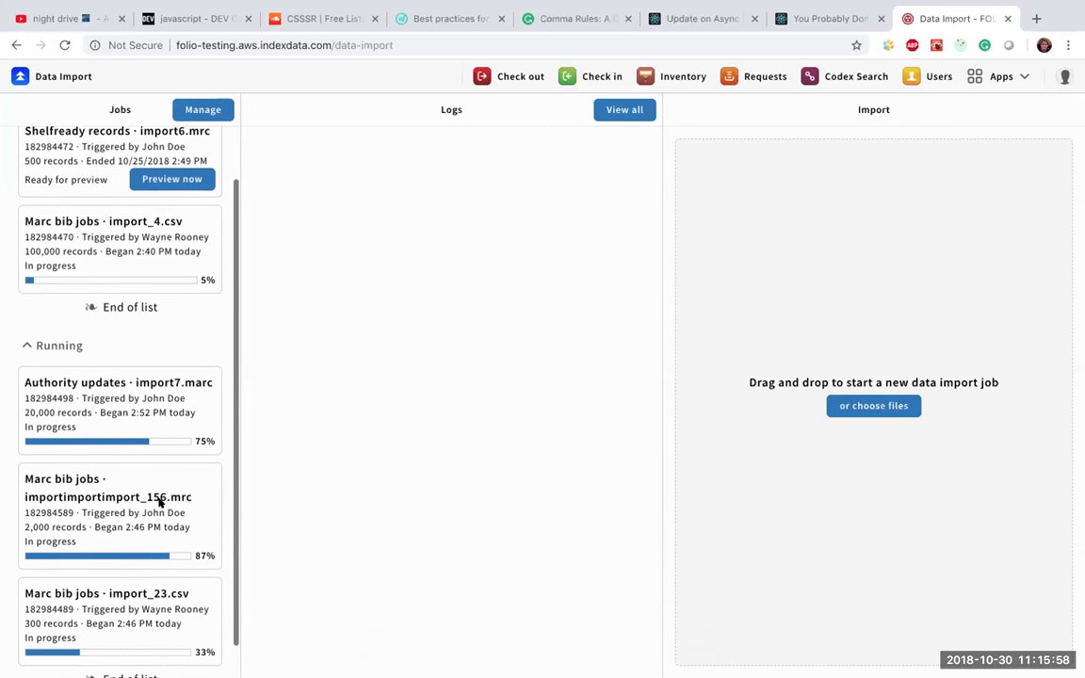
{"action": "scroll", "coordinate": [150, 383], "scroll_direction": "up", "scroll_amount": 3}
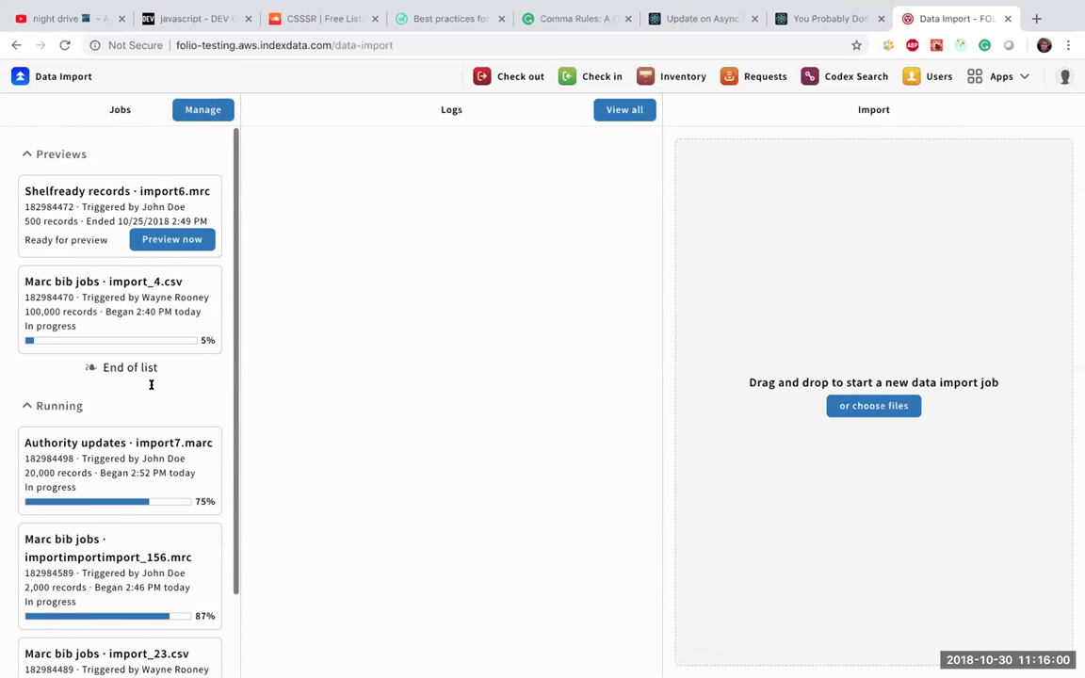
Step: Collapse the Previews and Running job sections, and expand Previews again
{"action": "left_click", "coordinate": [109, 151]}
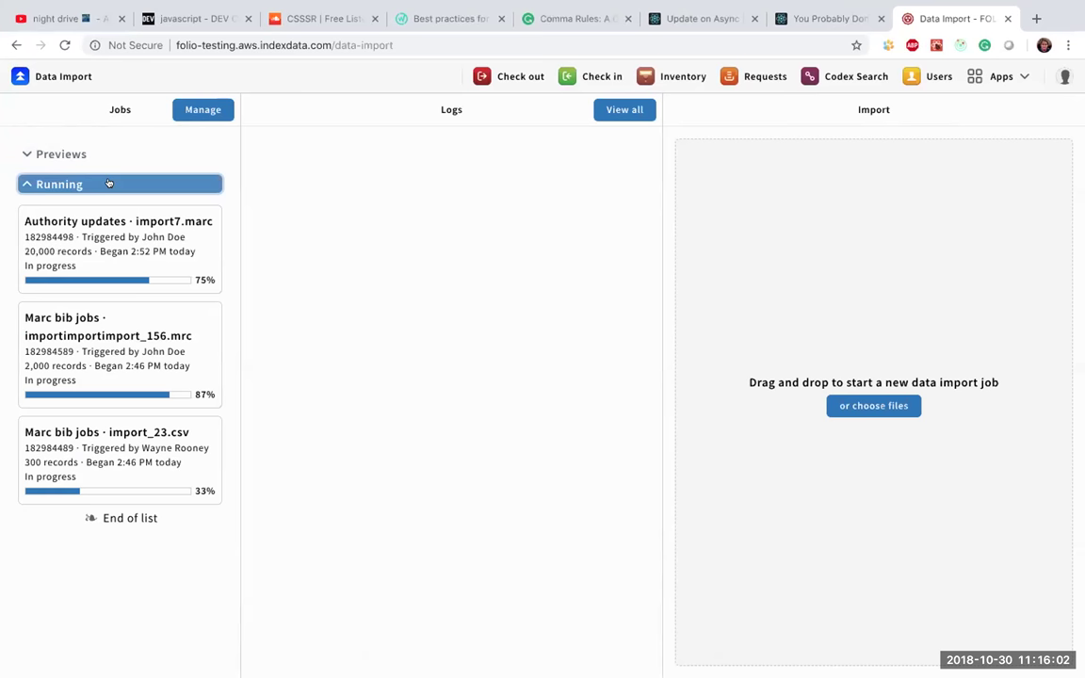
{"action": "left_click", "coordinate": [107, 183]}
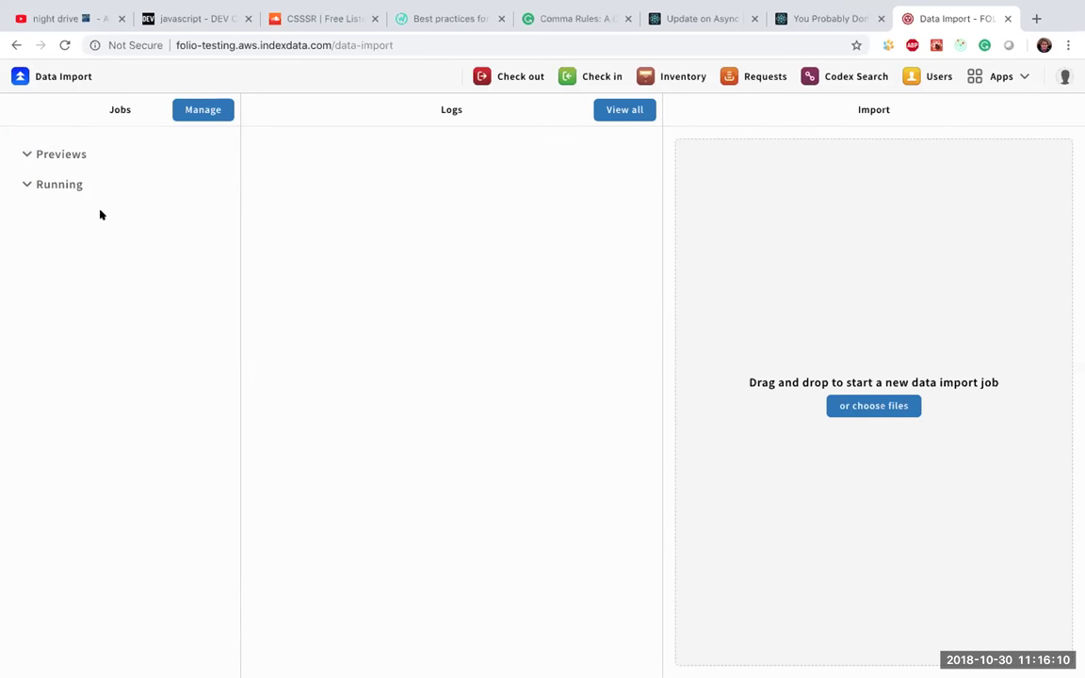
{"action": "left_click", "coordinate": [112, 157]}
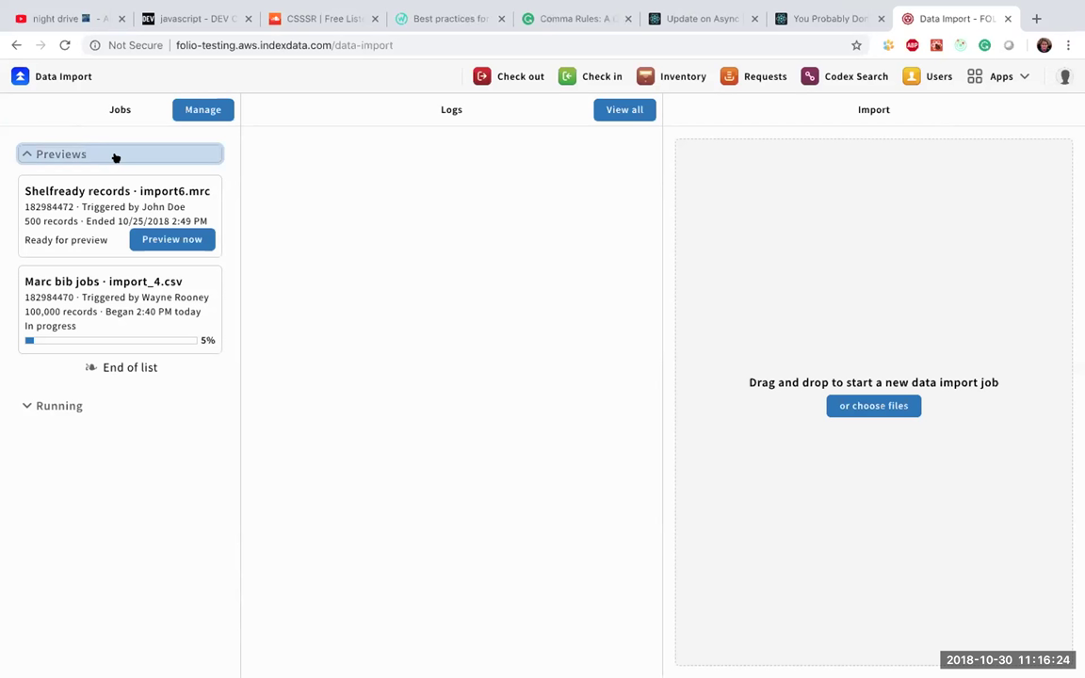
{"action": "left_click", "coordinate": [114, 128]}
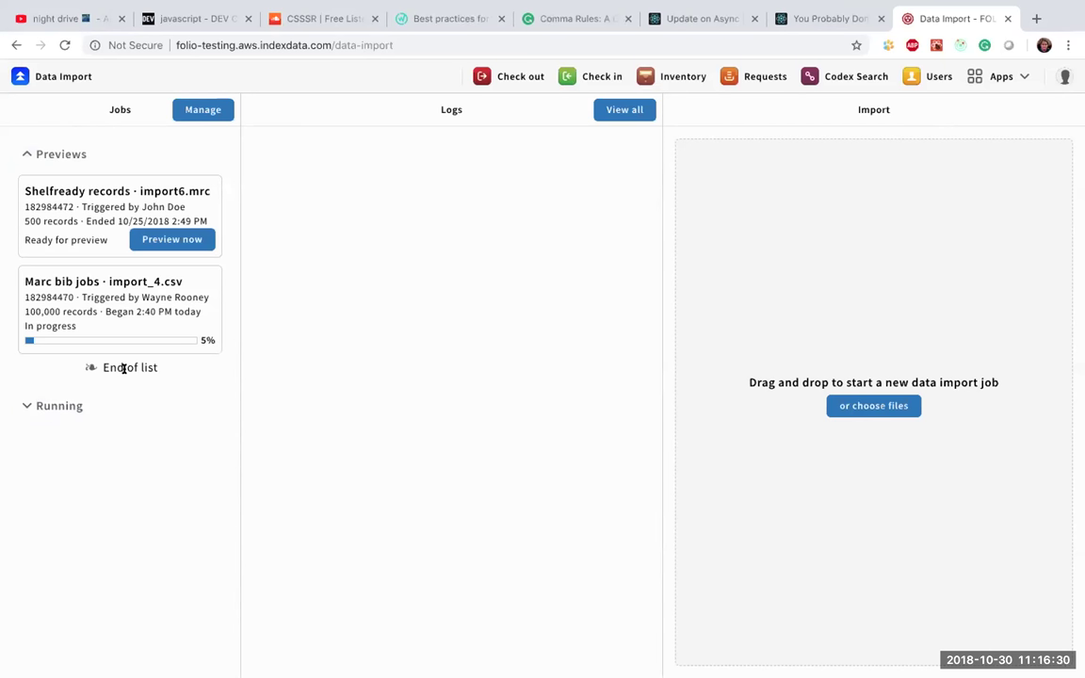
{"action": "key", "text": "F11"}
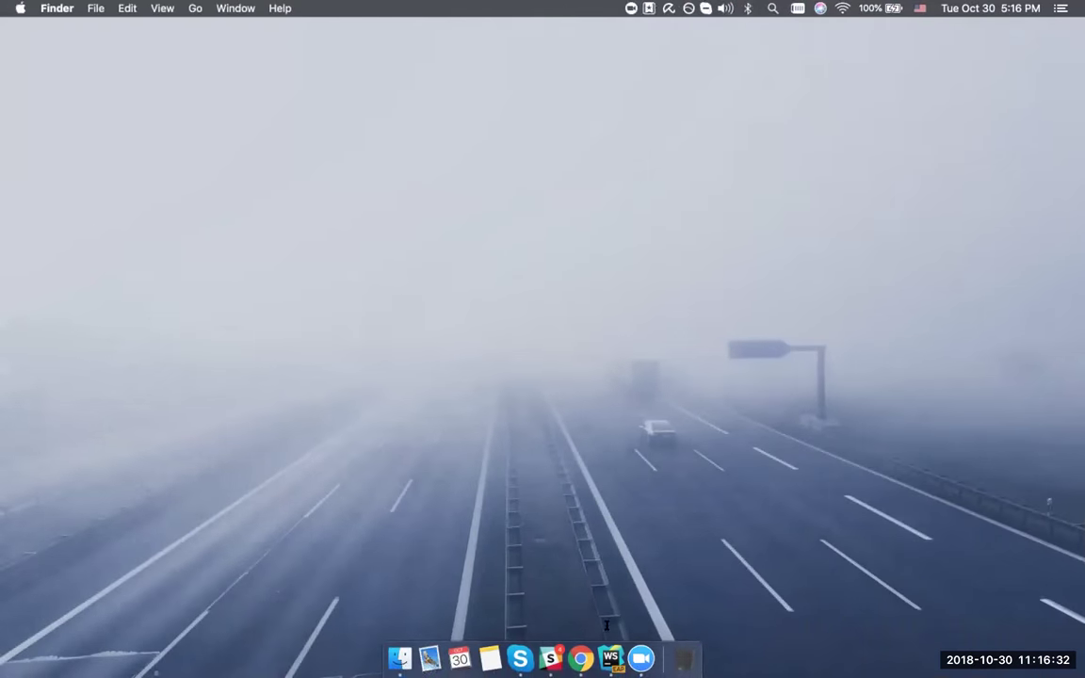
{"action": "left_click", "coordinate": [634, 663]}
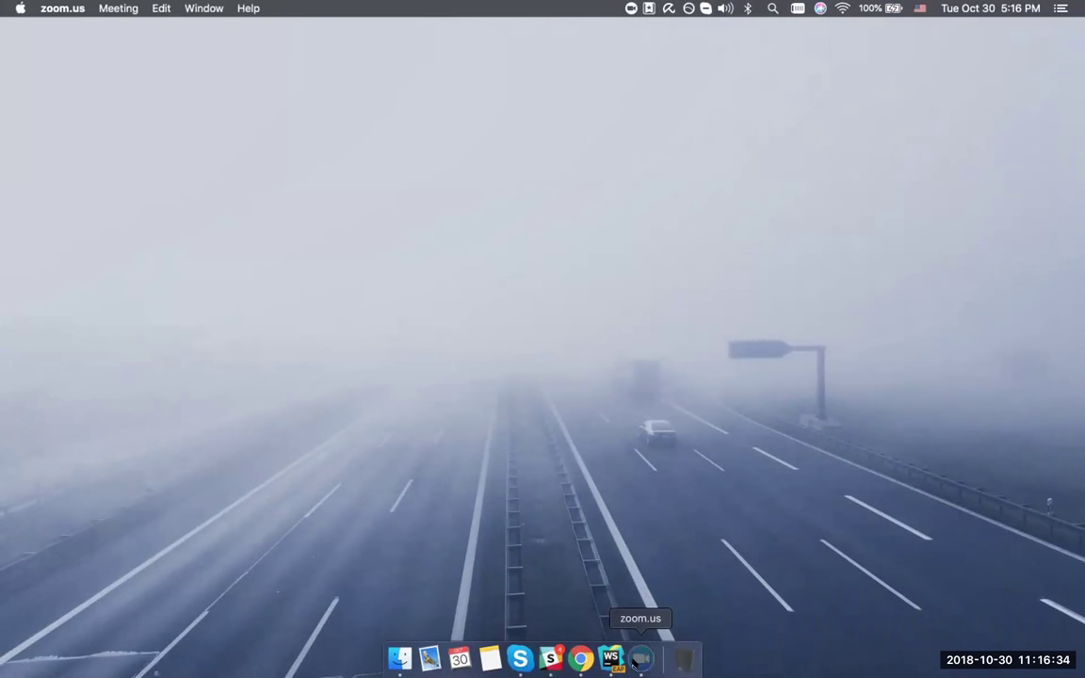
{"action": "key", "text": "ctrl+Right"}
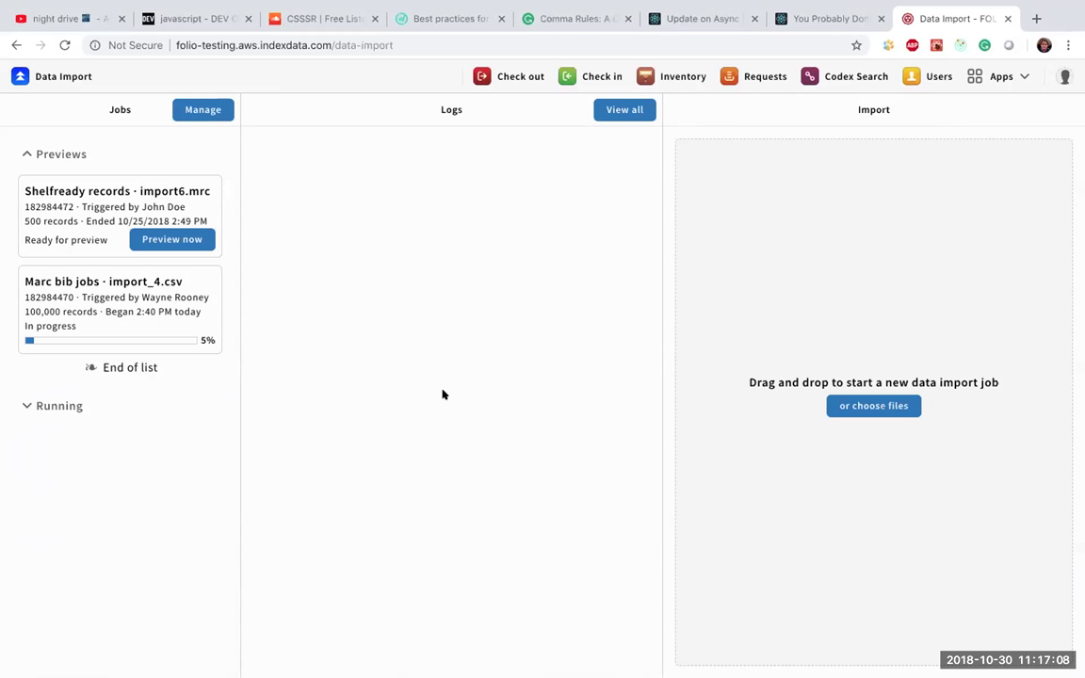
{"action": "key", "text": "ctrl+Left"}
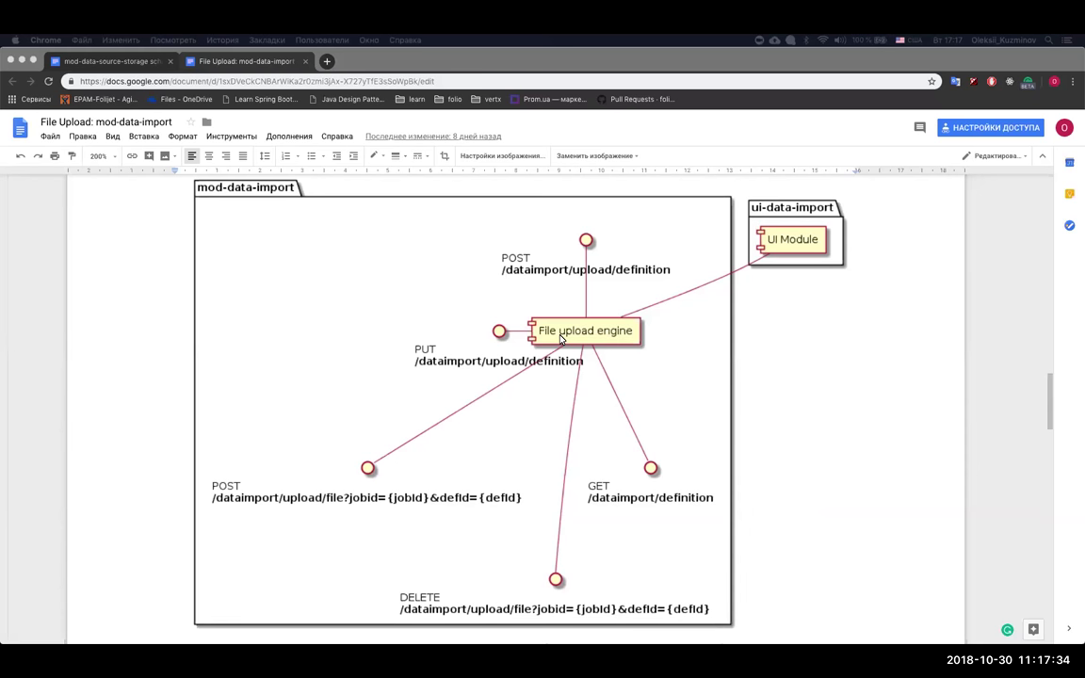
Step: Examine the mod-data-import component diagram and the load and delete file sequences in the File Upload document
{"action": "scroll", "coordinate": [710, 376], "scroll_direction": "down", "scroll_amount": 1}
{"action": "scroll", "coordinate": [710, 376], "scroll_direction": "up", "scroll_amount": 2}
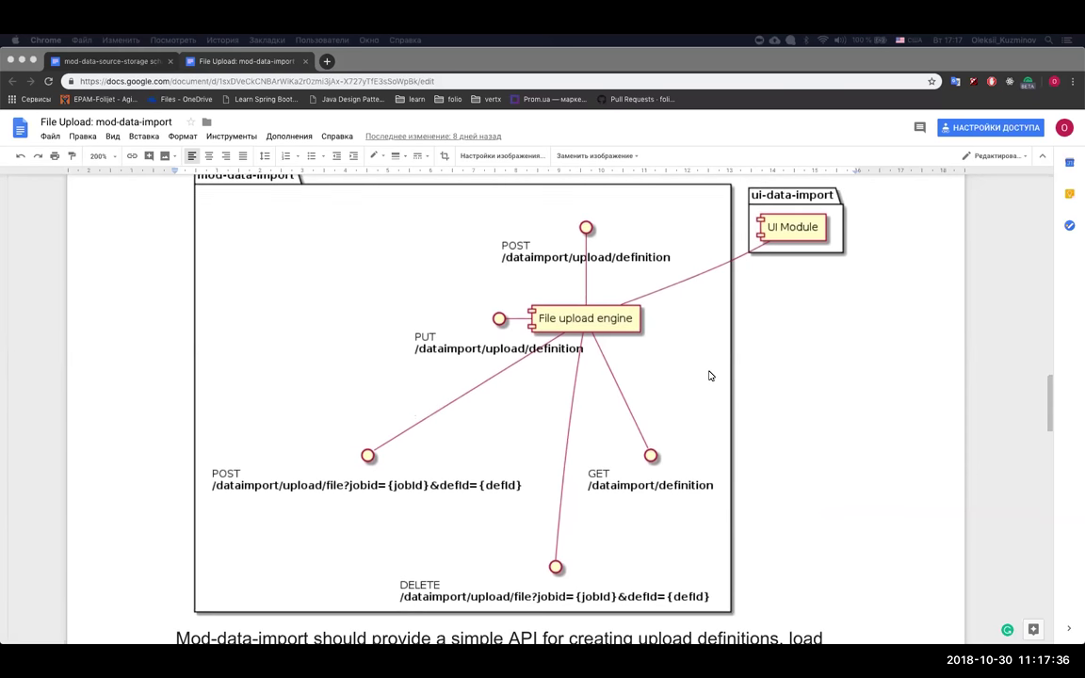
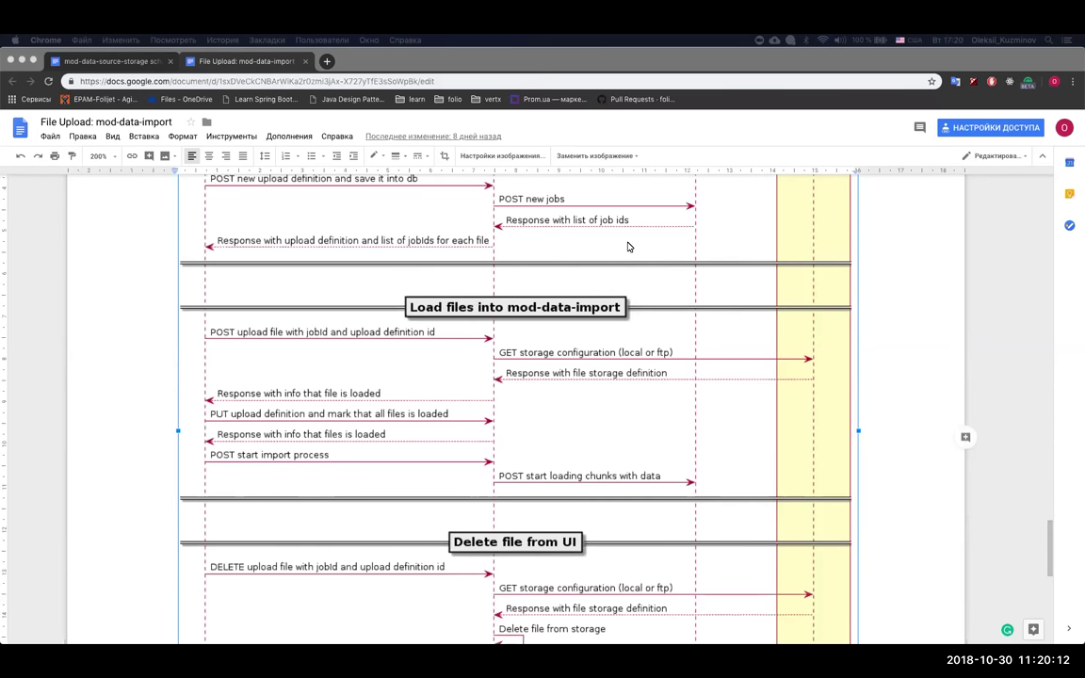
{"action": "scroll", "coordinate": [629, 246], "scroll_direction": "down", "scroll_amount": 2}
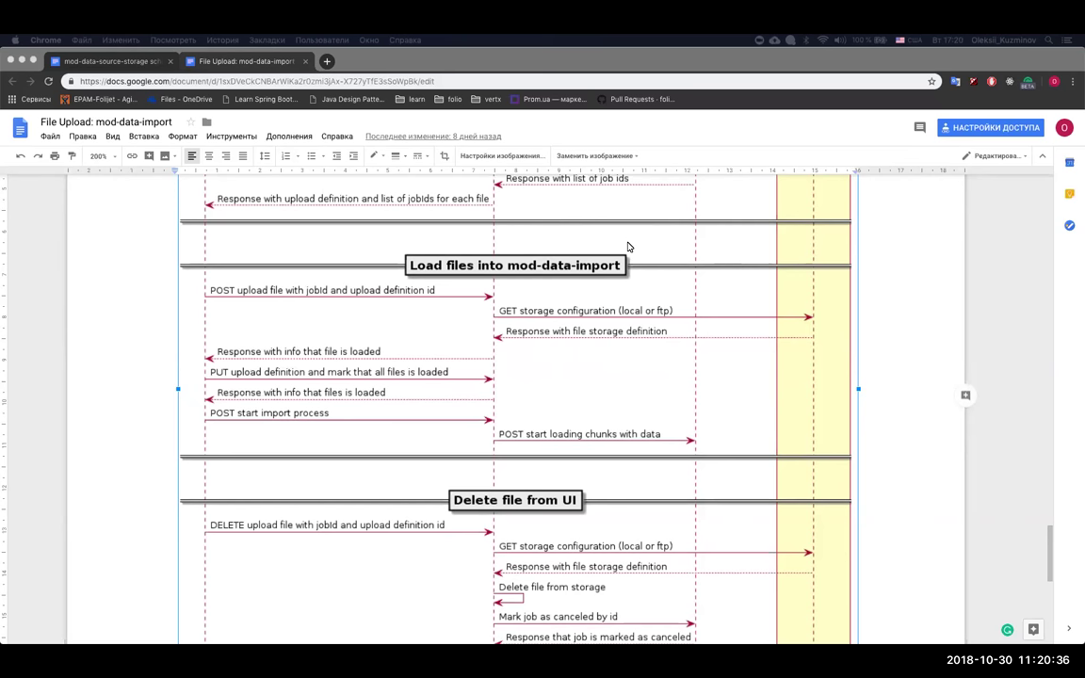
{"action": "scroll", "coordinate": [628, 247], "scroll_direction": "down", "scroll_amount": 1}
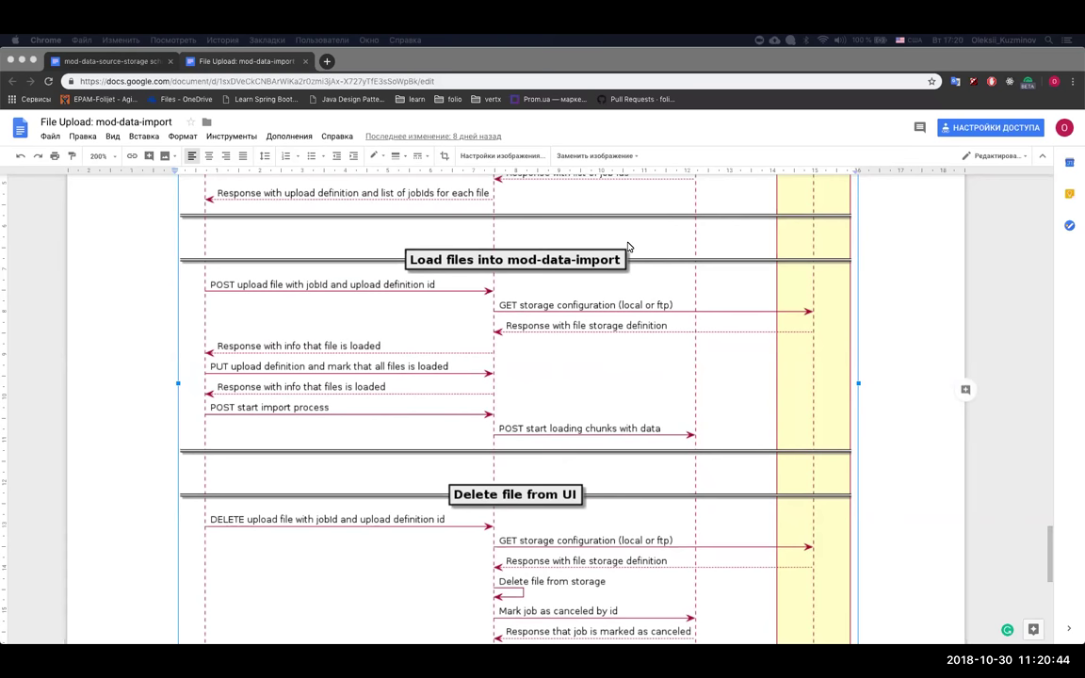
{"action": "scroll", "coordinate": [461, 328], "scroll_direction": "down", "scroll_amount": 1}
{"action": "scroll", "coordinate": [461, 328], "scroll_direction": "down", "scroll_amount": 1}
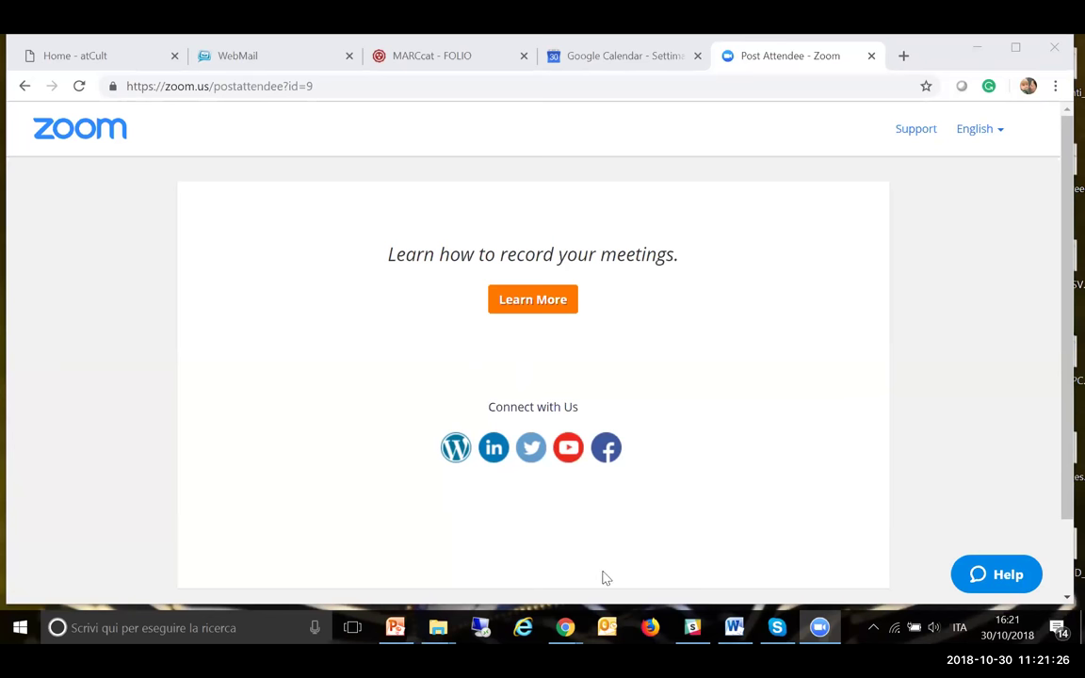
Step: Switch to MARCcat in the browser and choose Title as the search field
{"action": "left_click", "coordinate": [391, 58]}
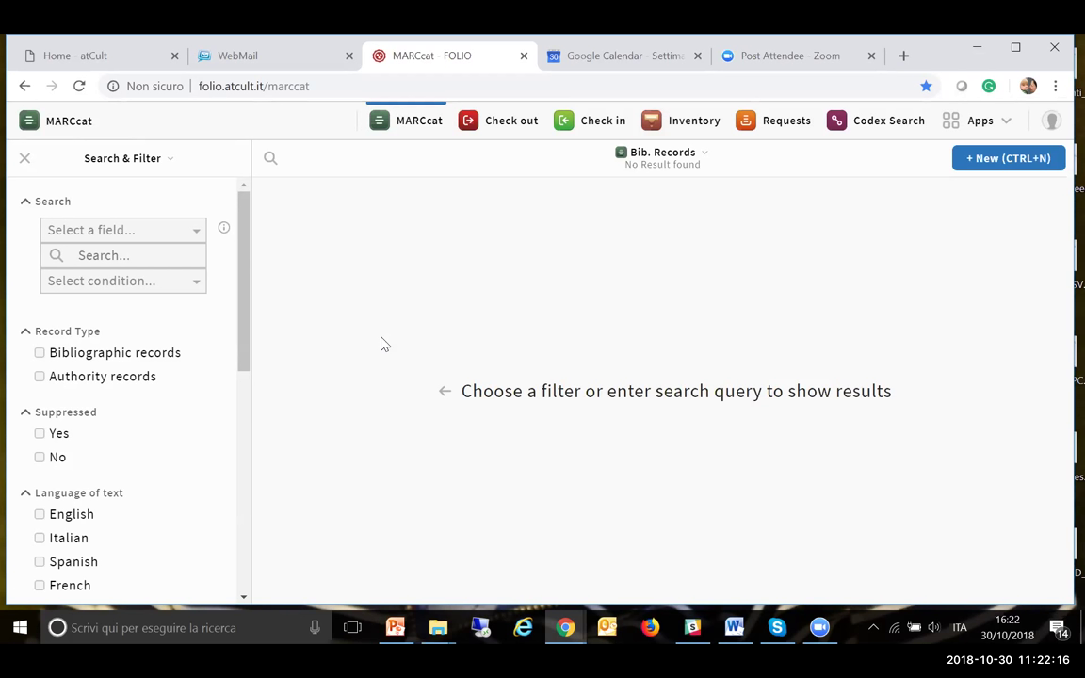
{"action": "left_click", "coordinate": [162, 232]}
{"action": "left_click", "coordinate": [371, 277]}
{"action": "left_click", "coordinate": [144, 233]}
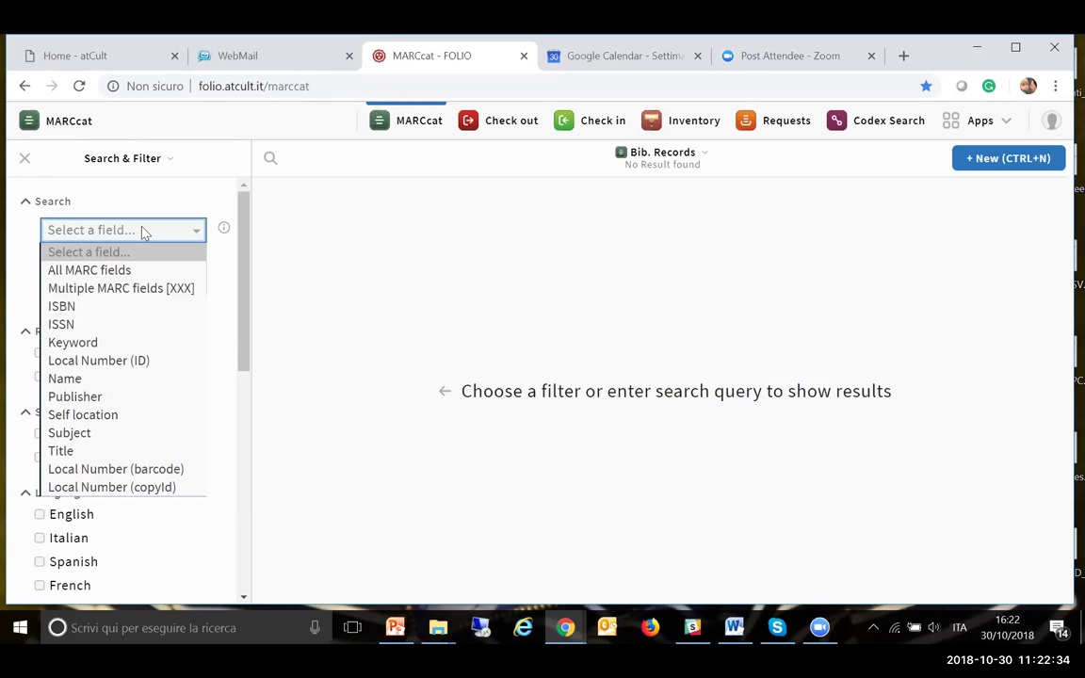
{"action": "left_click", "coordinate": [69, 451]}
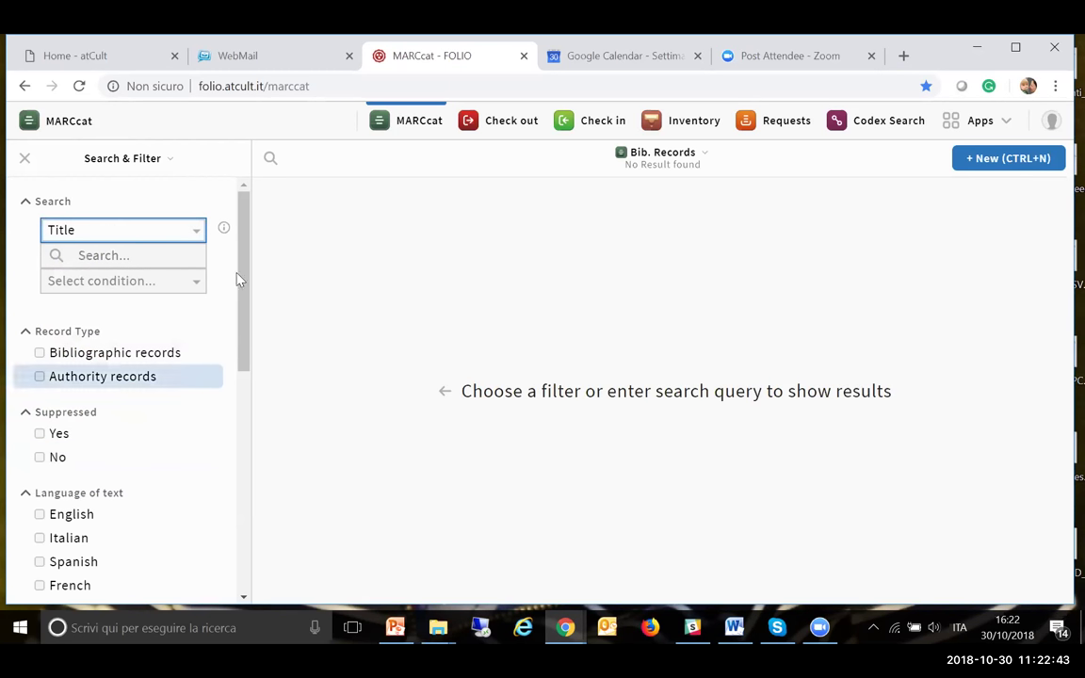
Step: Enter "harry potter" as the title search term with the Start with condition
{"action": "left_click", "coordinate": [146, 256]}
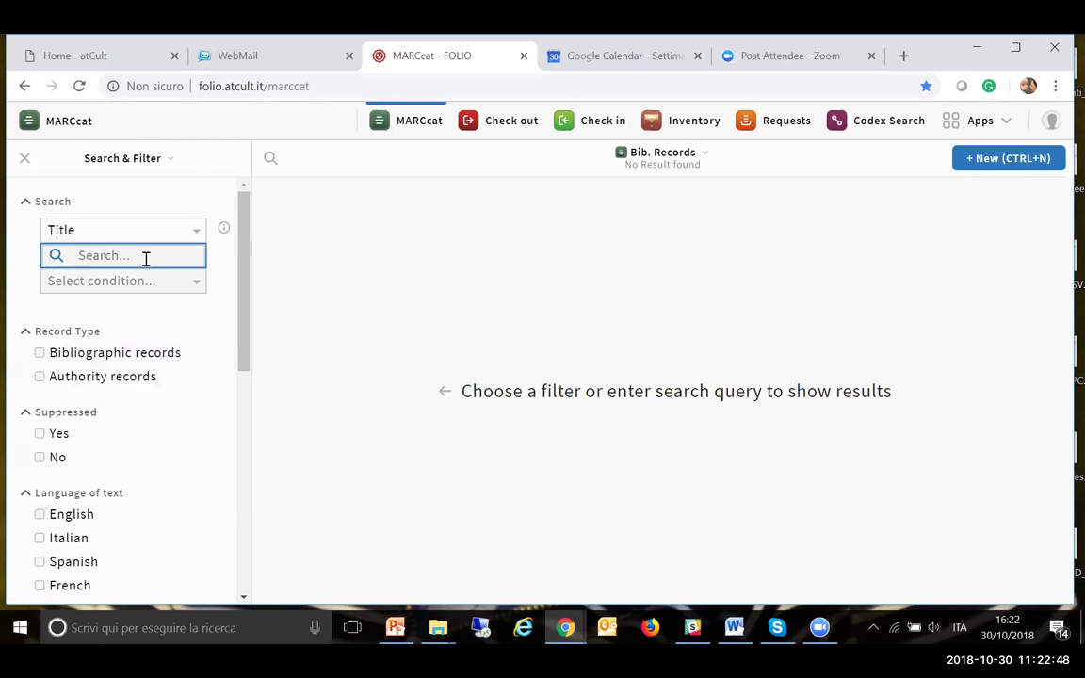
{"action": "type", "text": "harry po"}
{"action": "type", "text": "tter"}
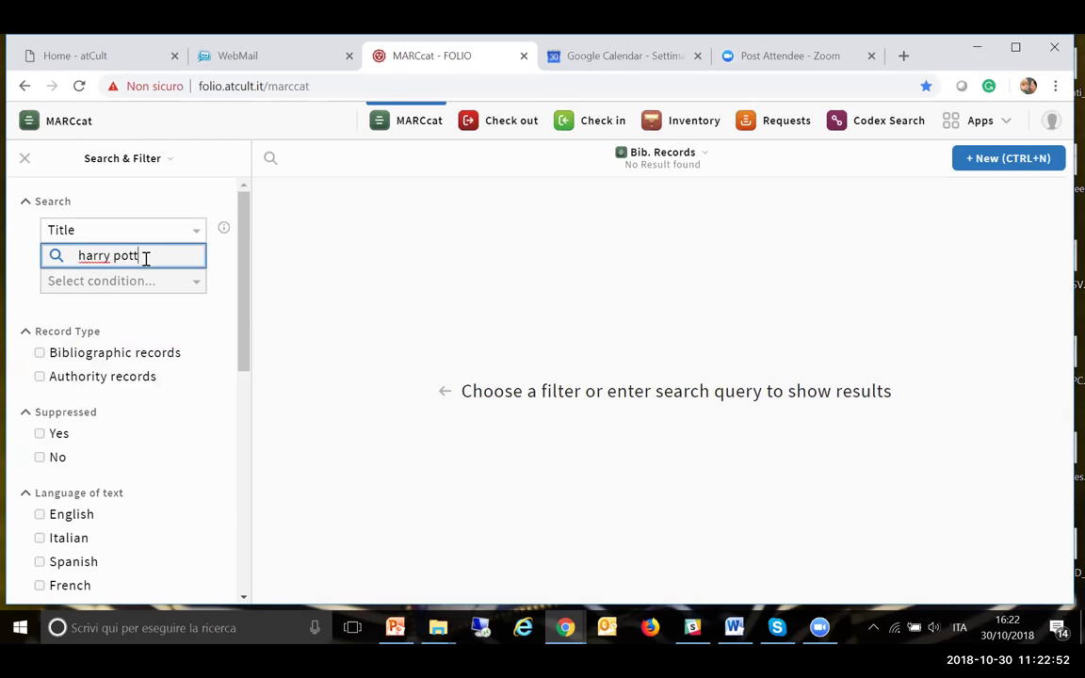
{"action": "left_click", "coordinate": [126, 287]}
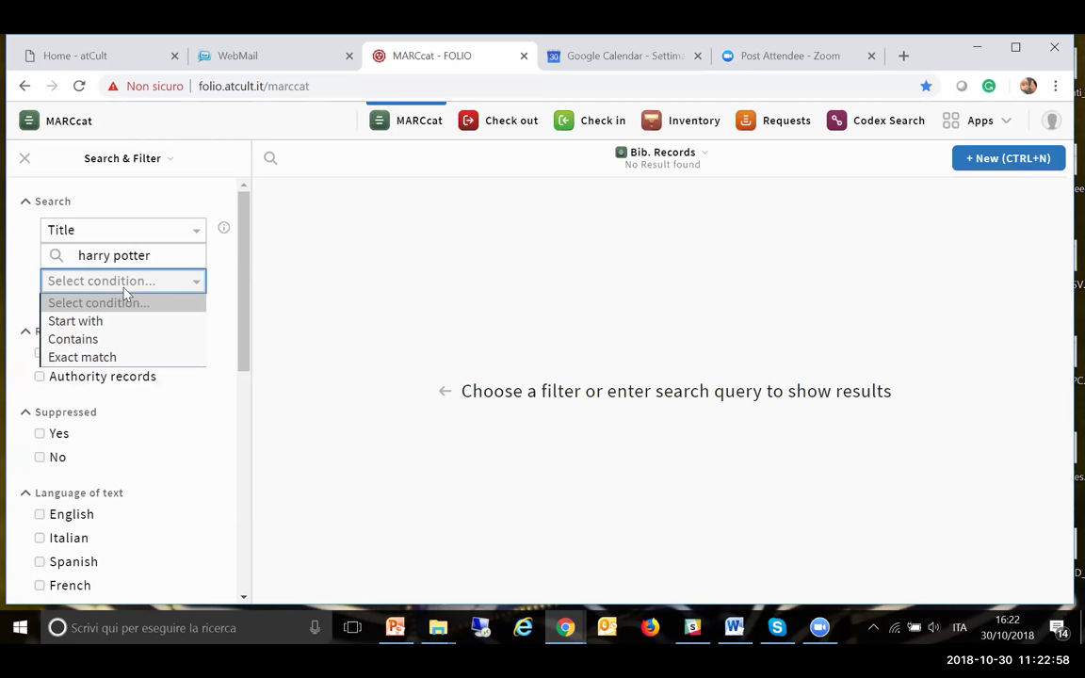
{"action": "left_click", "coordinate": [86, 322]}
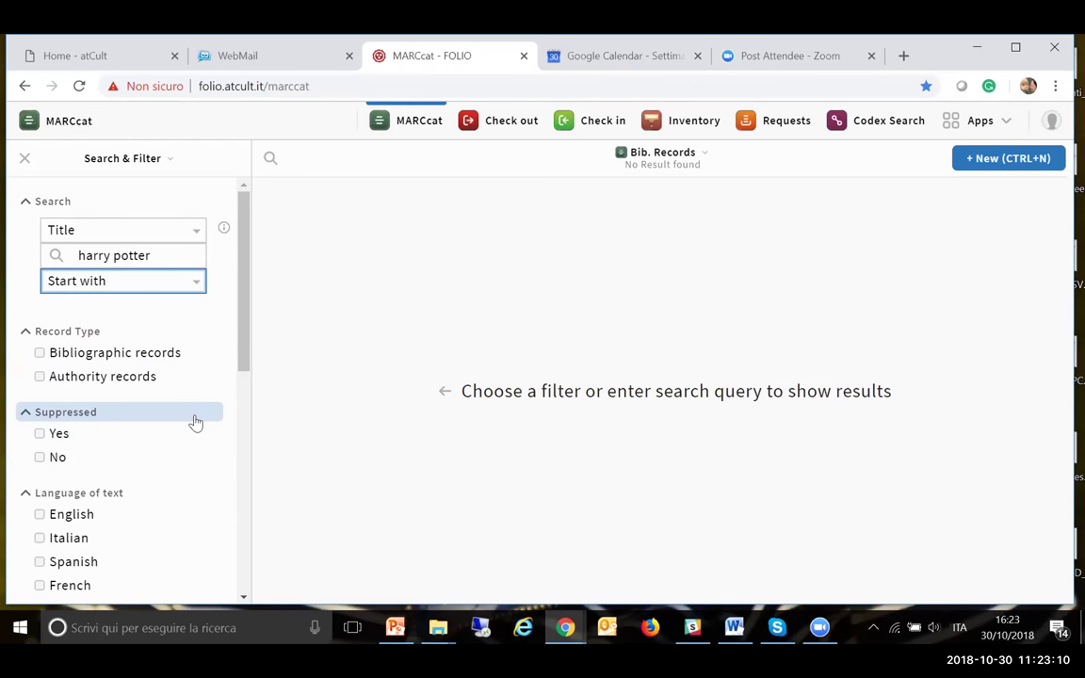
Step: Limit the title search to bibliographic records and run it
{"action": "left_click", "coordinate": [42, 353]}
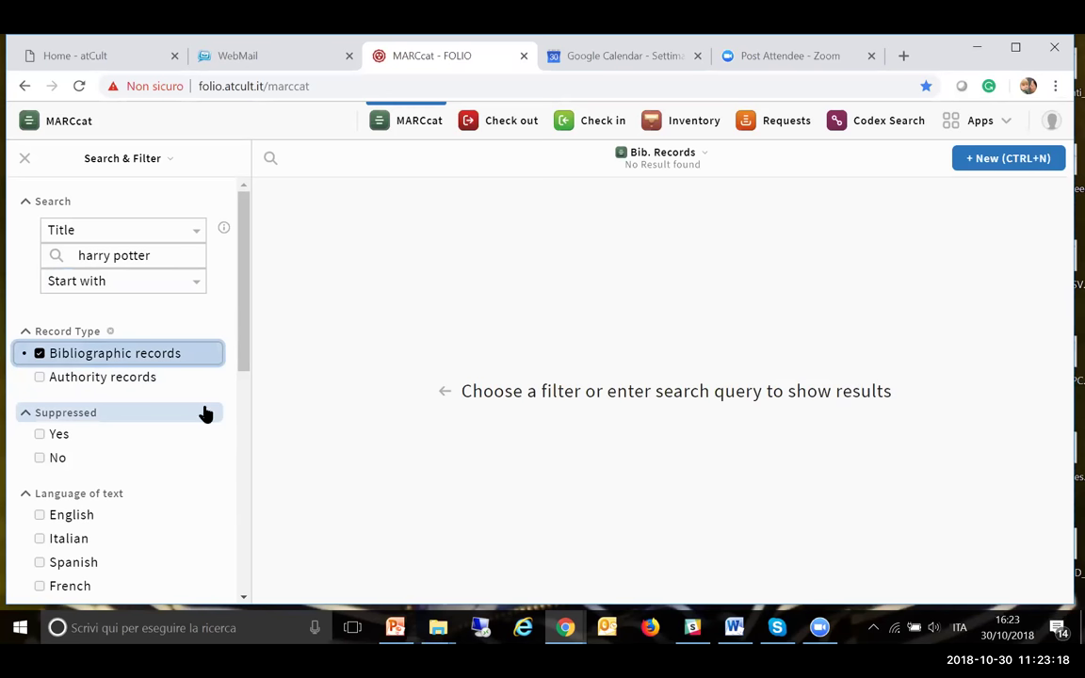
{"action": "left_click", "coordinate": [175, 252]}
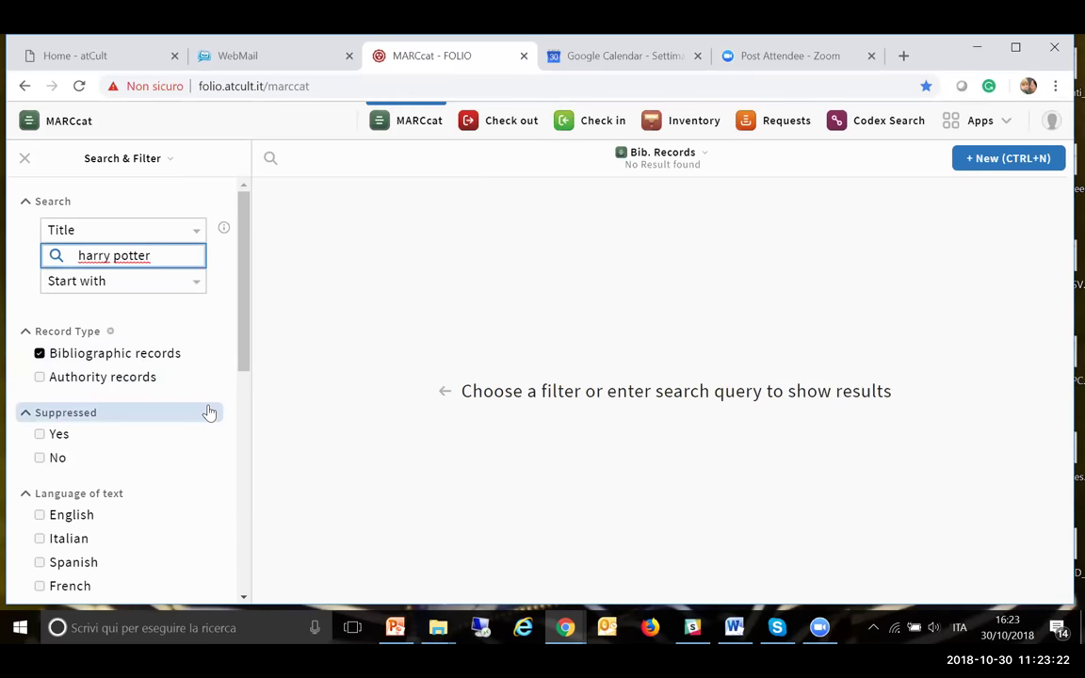
{"action": "scroll", "coordinate": [209, 412], "scroll_direction": "down", "scroll_amount": 5}
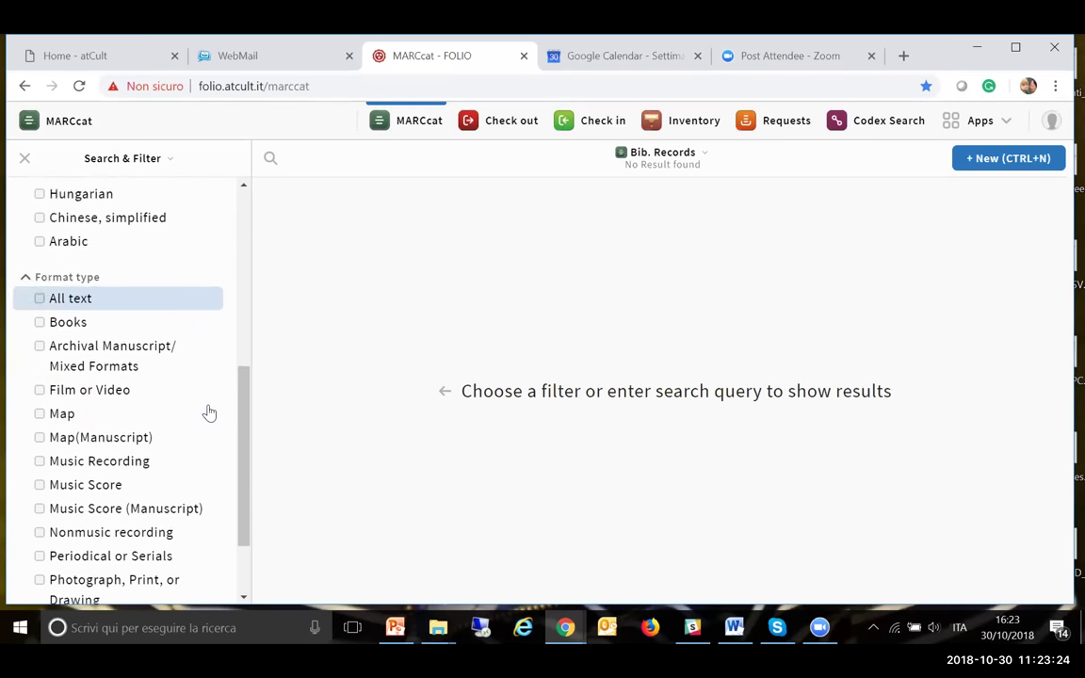
{"action": "scroll", "coordinate": [209, 412], "scroll_direction": "down", "scroll_amount": 2}
{"action": "scroll", "coordinate": [207, 412], "scroll_direction": "up", "scroll_amount": 7}
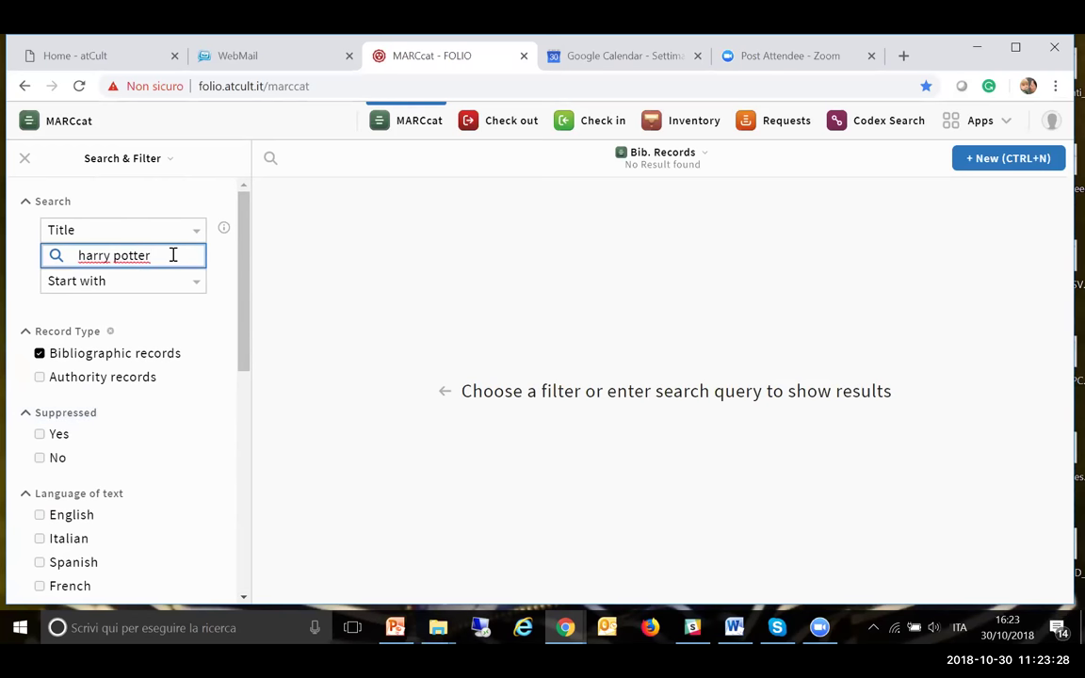
{"action": "key", "text": "Return"}
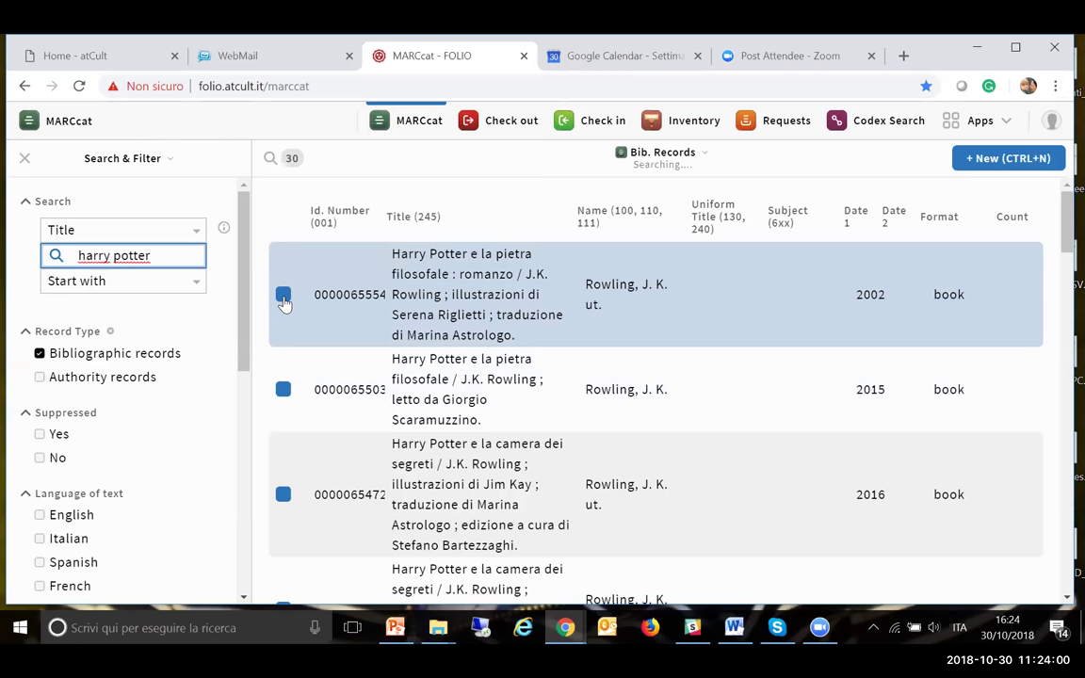
Step: Preview the first record in the results and look through its MARC fields
{"action": "left_click", "coordinate": [481, 299]}
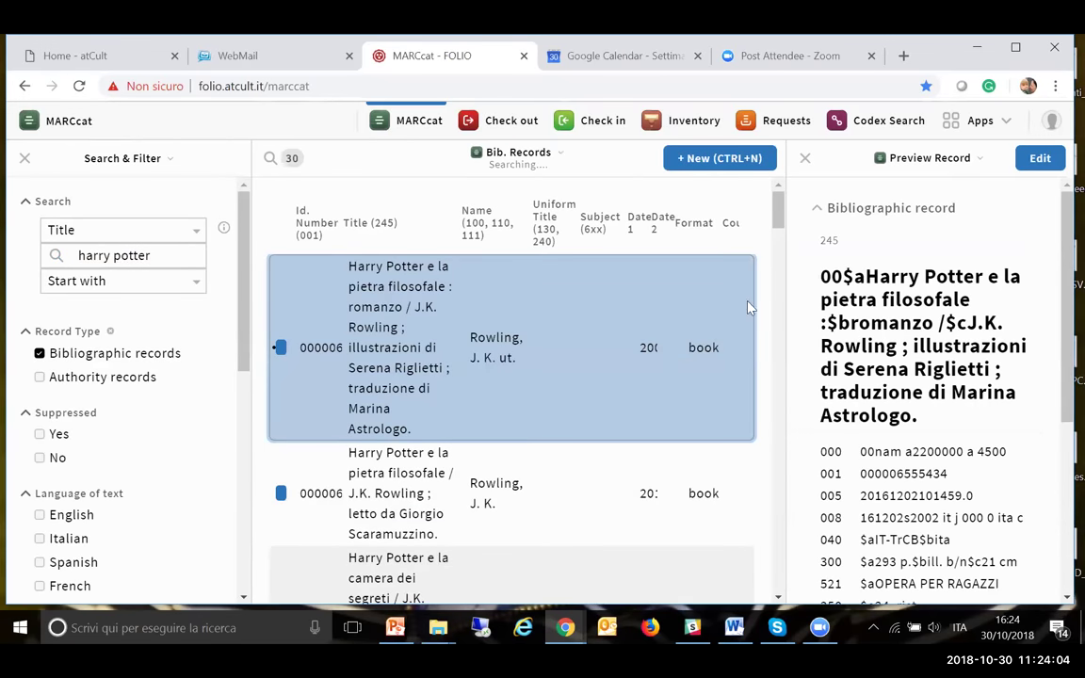
{"action": "scroll", "coordinate": [956, 376], "scroll_direction": "down", "scroll_amount": 5}
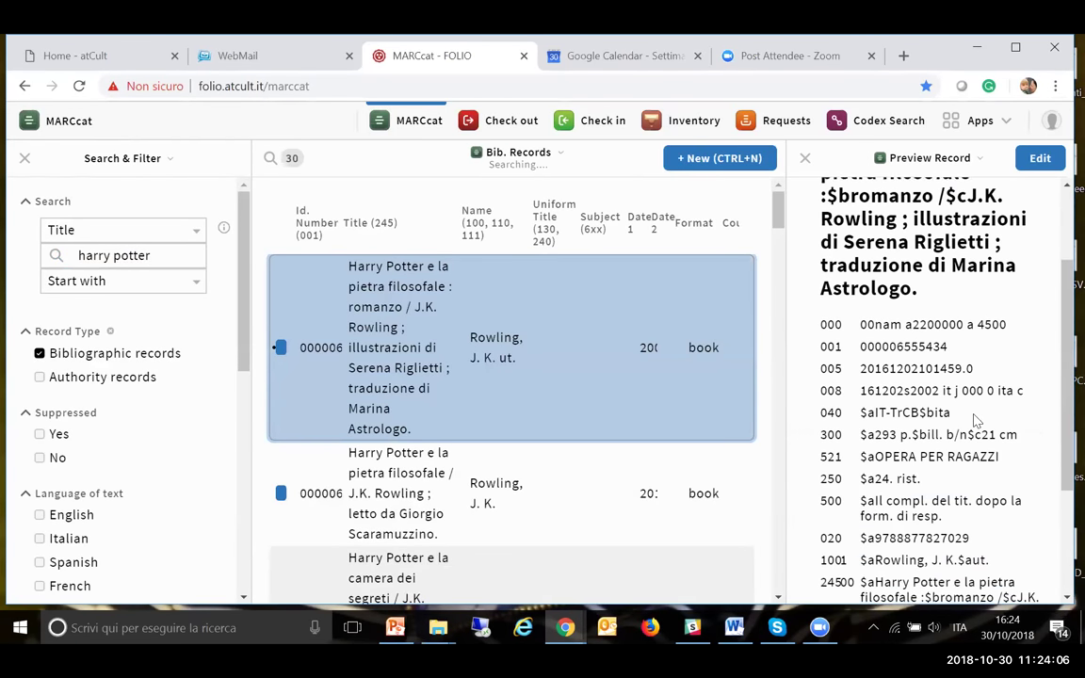
{"action": "scroll", "coordinate": [975, 414], "scroll_direction": "up", "scroll_amount": 8}
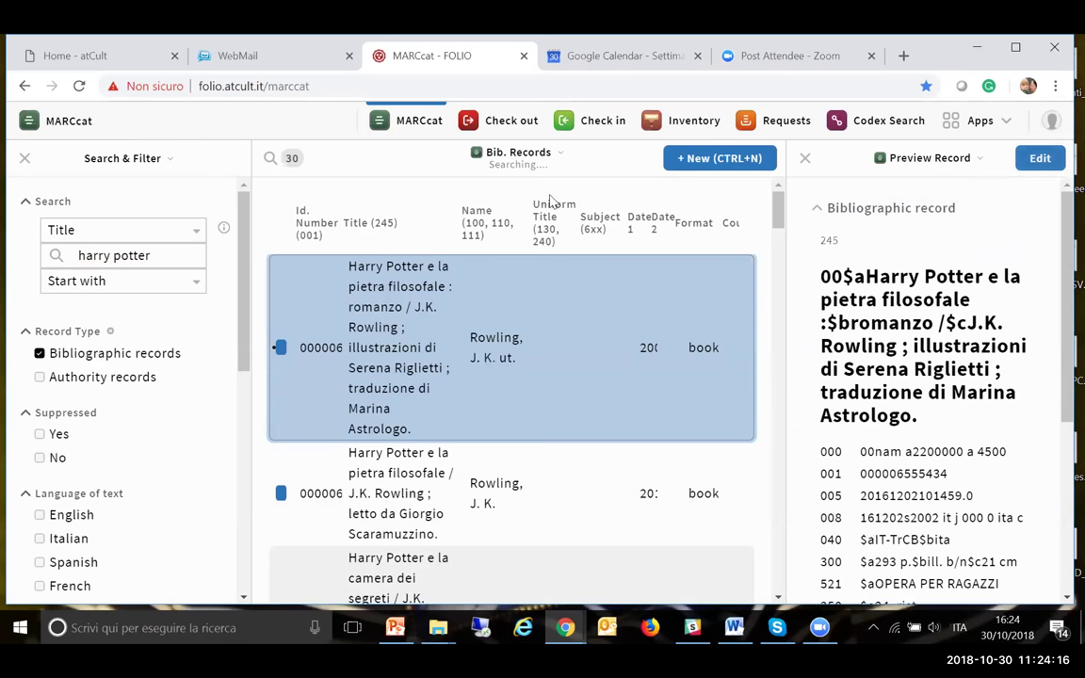
Step: Rerun the title search limited to Spanish-language texts and preview the "Harry Potter y la cámera secreta" record
{"action": "left_click", "coordinate": [165, 257]}
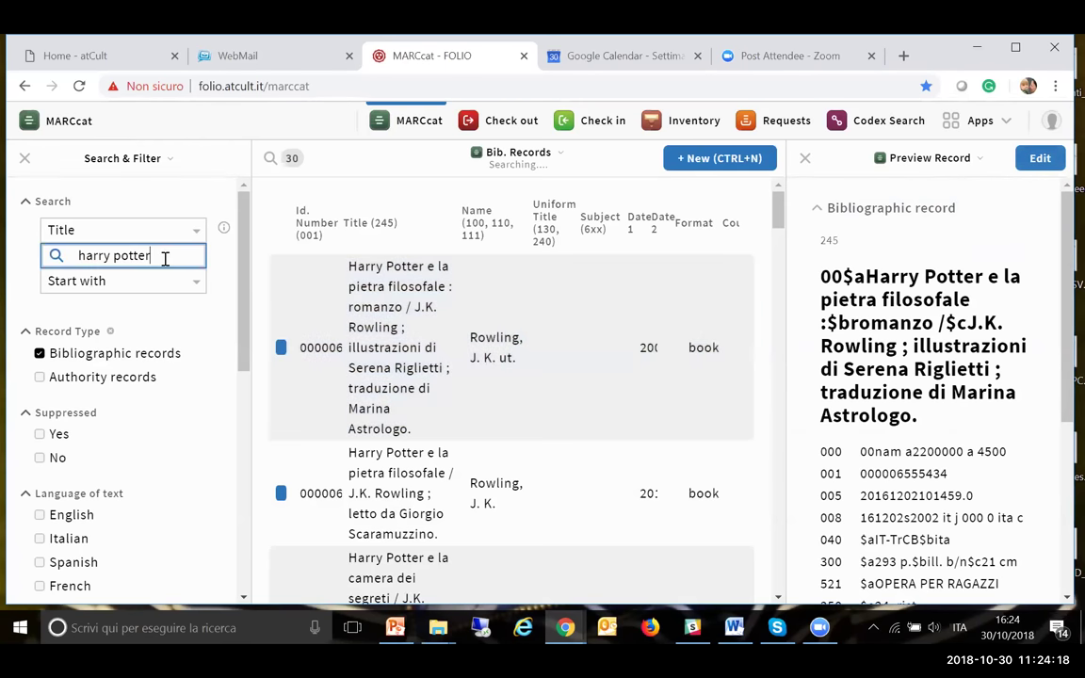
{"action": "scroll", "coordinate": [146, 478], "scroll_direction": "down", "scroll_amount": 1}
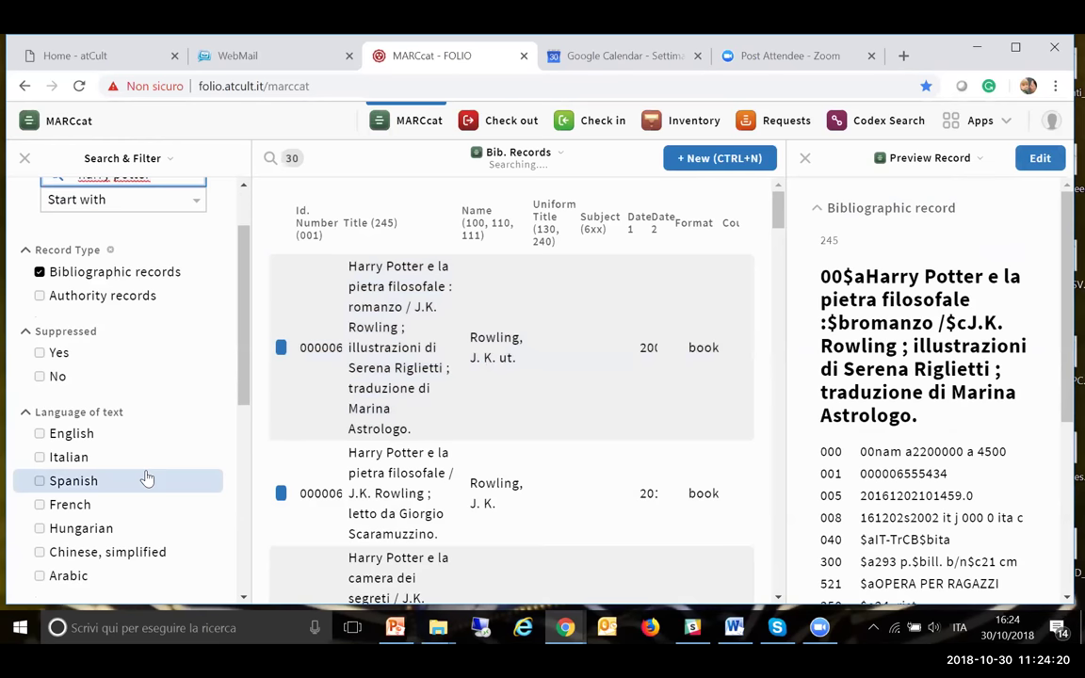
{"action": "scroll", "coordinate": [146, 477], "scroll_direction": "down", "scroll_amount": 1}
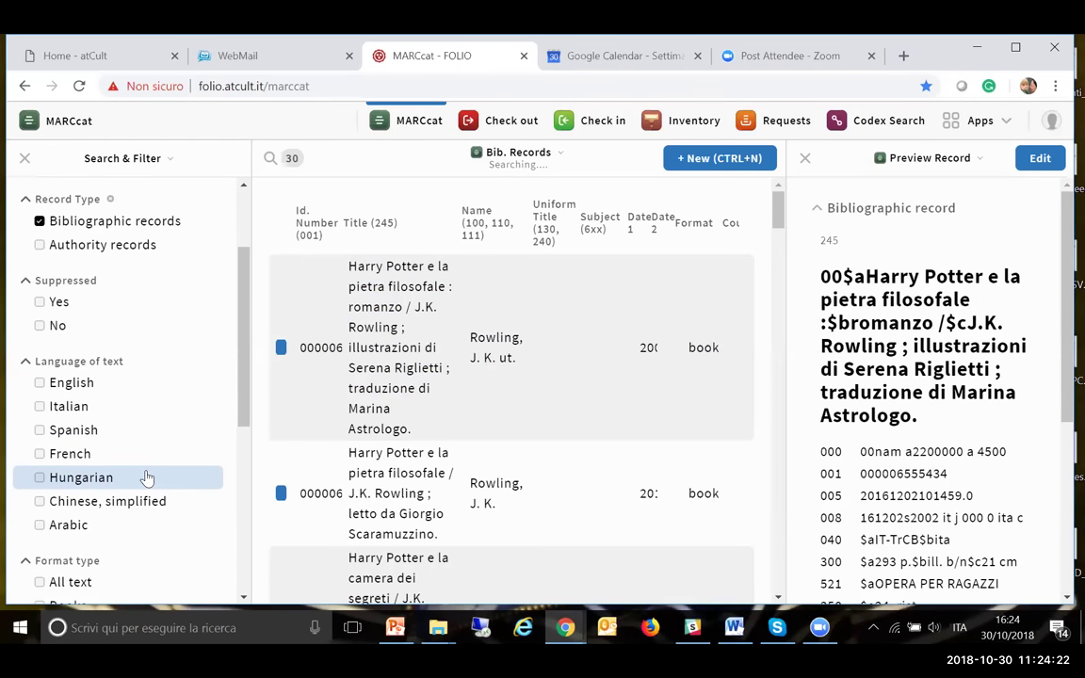
{"action": "left_click", "coordinate": [41, 431]}
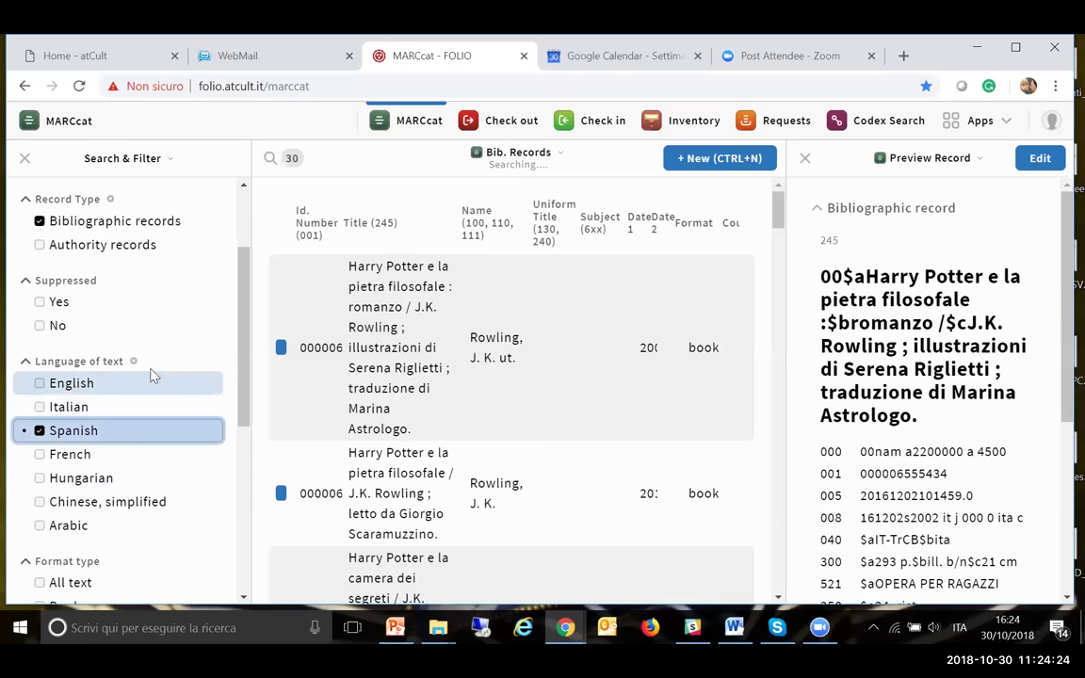
{"action": "scroll", "coordinate": [157, 367], "scroll_direction": "up", "scroll_amount": 2}
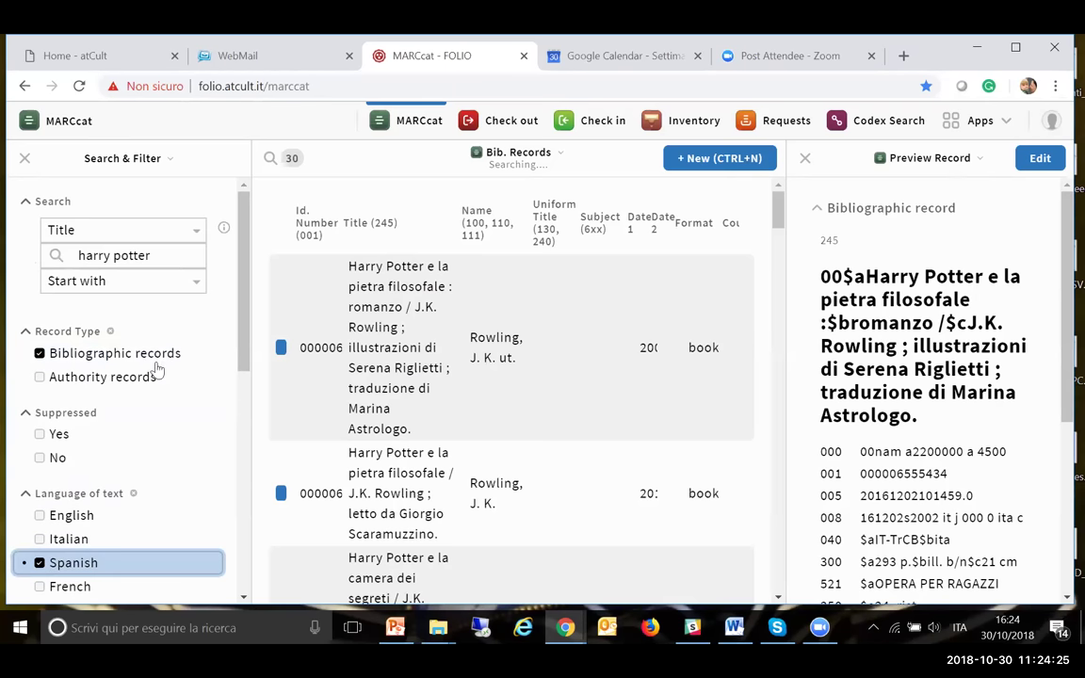
{"action": "left_click", "coordinate": [170, 257]}
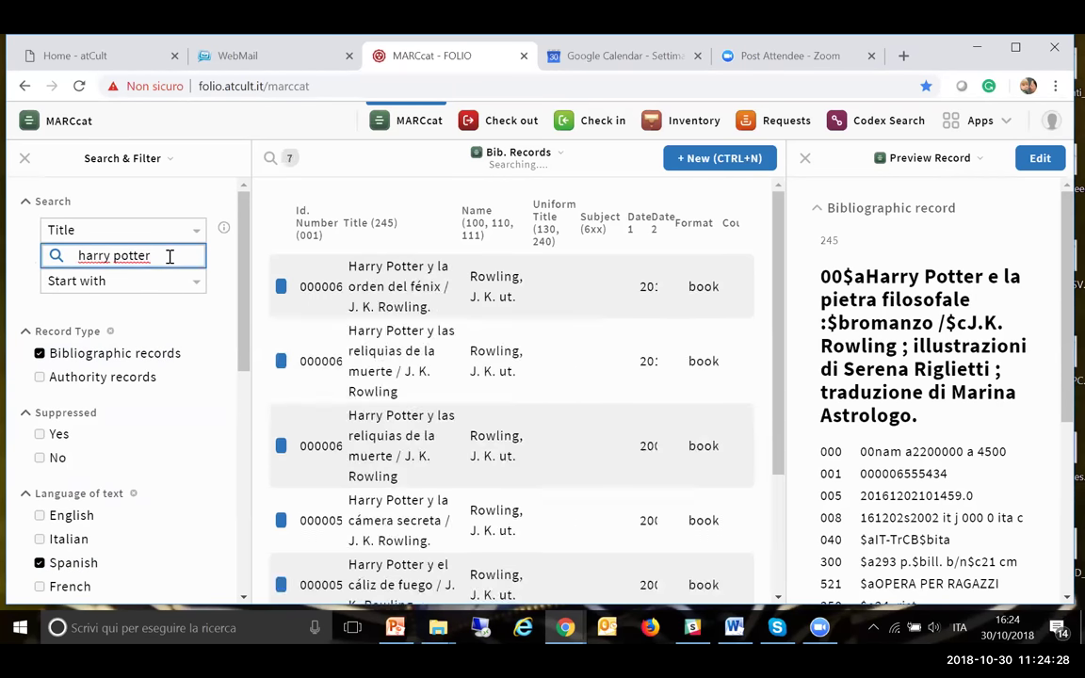
{"action": "scroll", "coordinate": [426, 381], "scroll_direction": "down", "scroll_amount": 2}
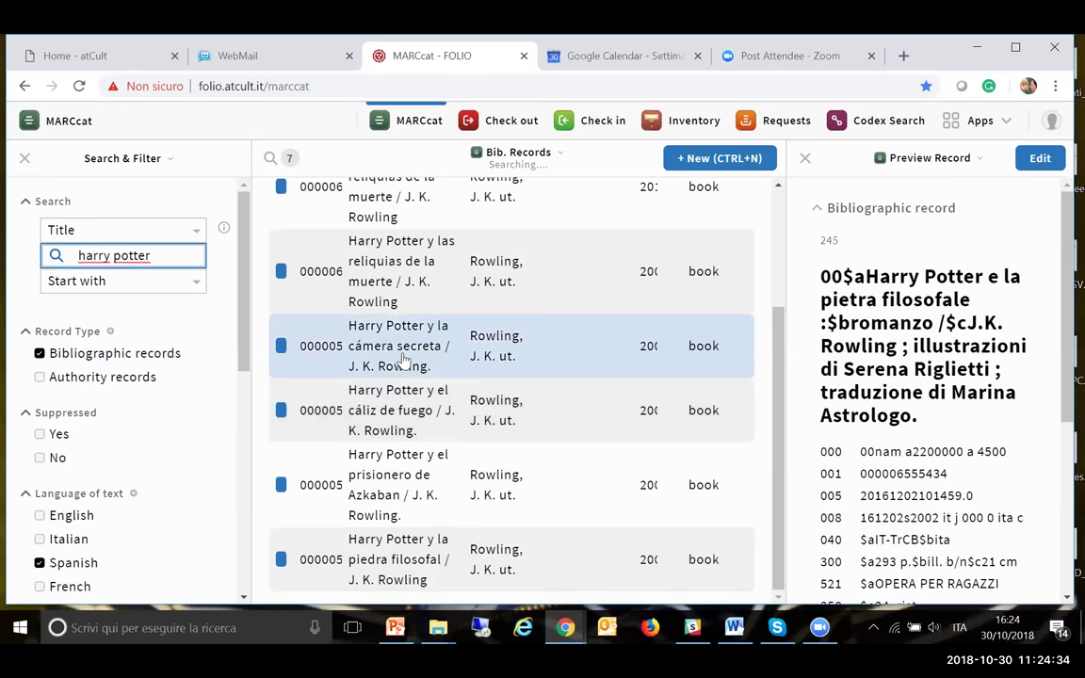
{"action": "left_click", "coordinate": [401, 358]}
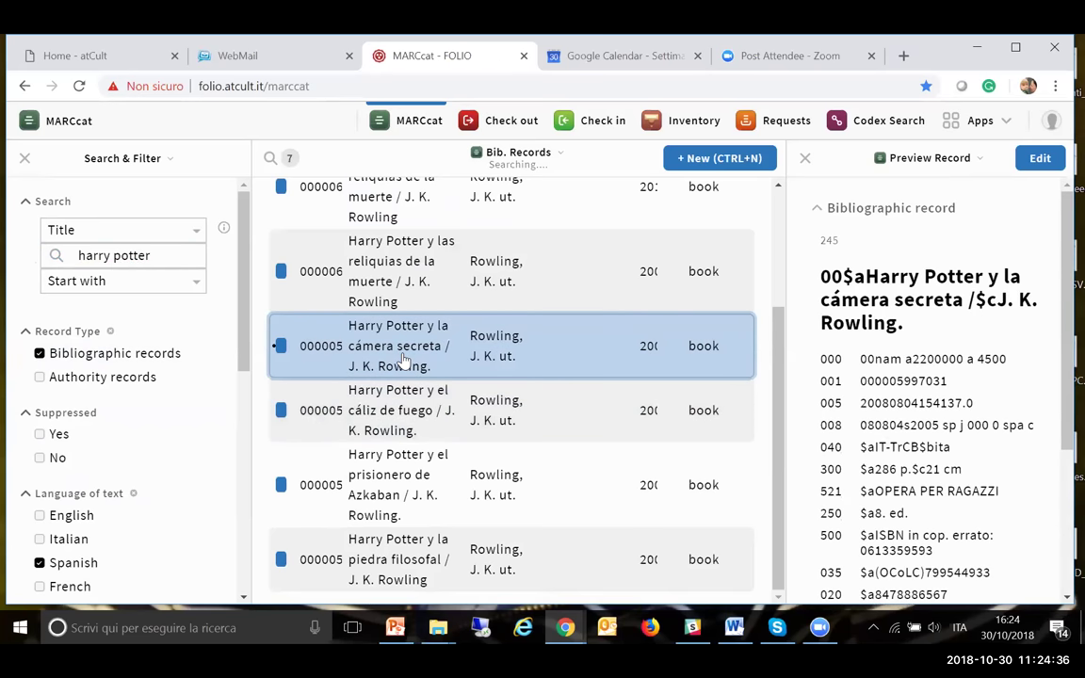
Step: Change the search field to Name and enter "rowling" with the Start with condition
{"action": "left_click", "coordinate": [137, 235]}
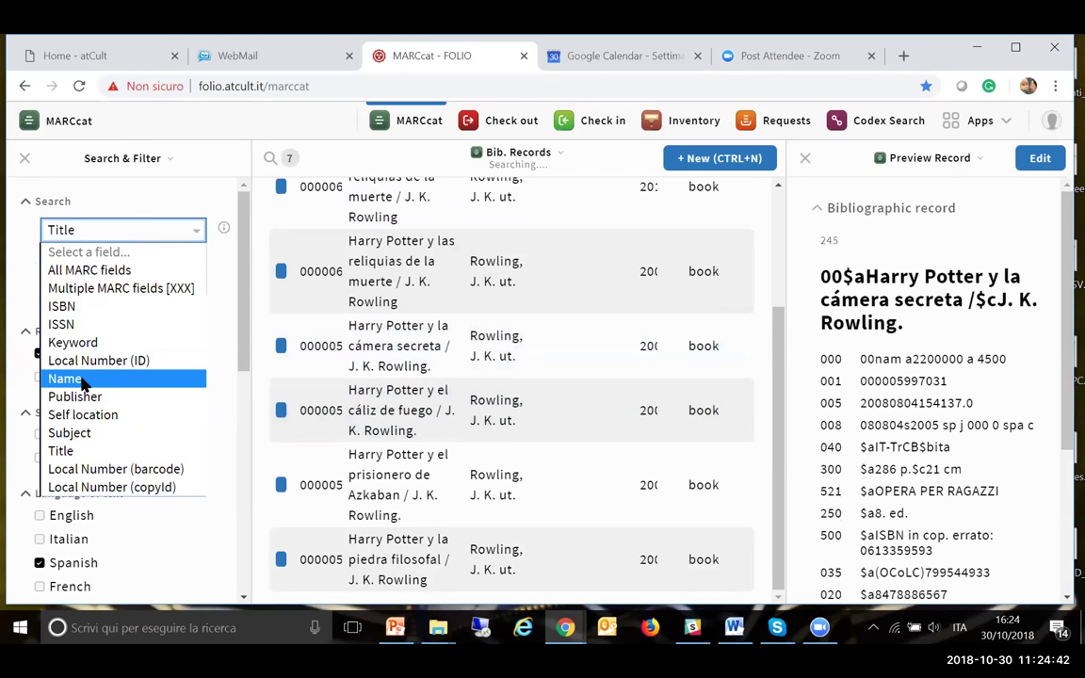
{"action": "left_click", "coordinate": [83, 380]}
{"action": "left_click", "coordinate": [163, 260]}
{"action": "key", "text": "BackSpace"}
{"action": "key", "text": "BackSpace"}
{"action": "key", "text": "BackSpace"}
{"action": "key", "text": "BackSpace"}
{"action": "key", "text": "BackSpace"}
{"action": "key", "text": "BackSpace"}
{"action": "key", "text": "BackSpace"}
{"action": "key", "text": "BackSpace"}
{"action": "key", "text": "BackSpace"}
{"action": "key", "text": "BackSpace"}
{"action": "key", "text": "BackSpace"}
{"action": "key", "text": "BackSpace"}
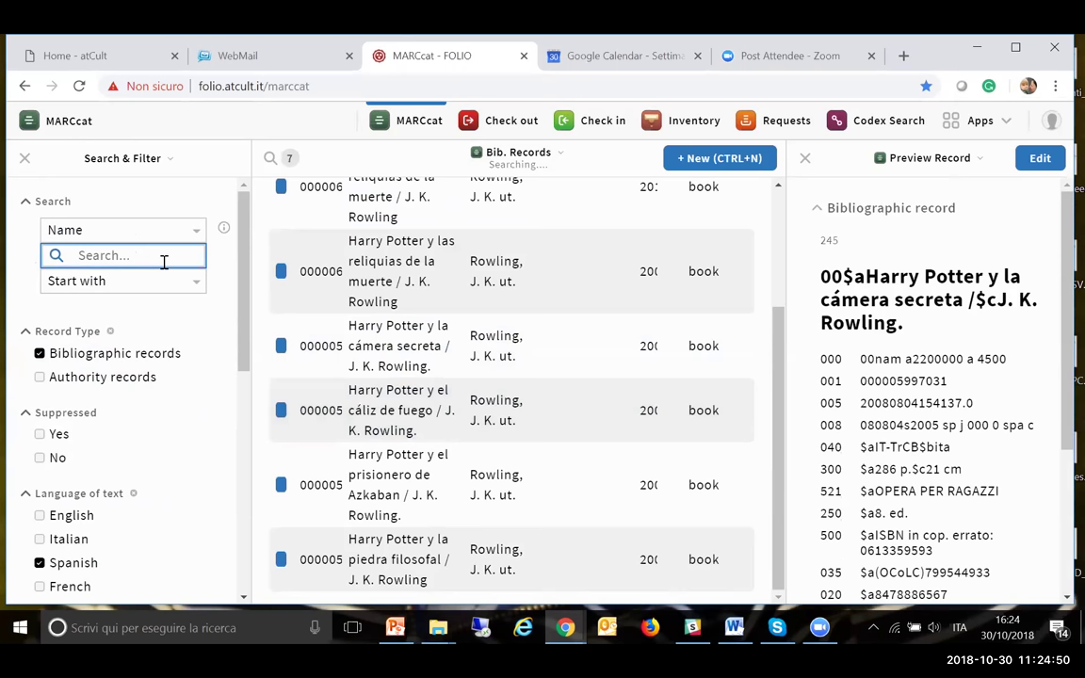
{"action": "type", "text": "rowling"}
{"action": "left_click", "coordinate": [132, 283]}
{"action": "left_click", "coordinate": [112, 322]}
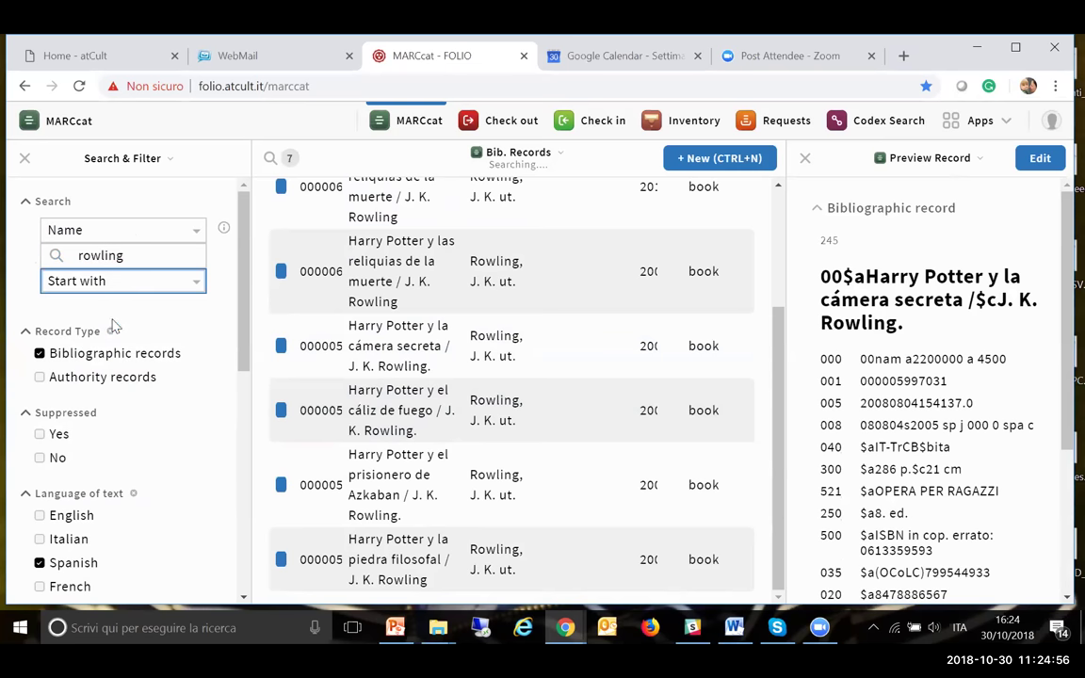
Step: Include authority records in the name search and run it
{"action": "left_click", "coordinate": [41, 379]}
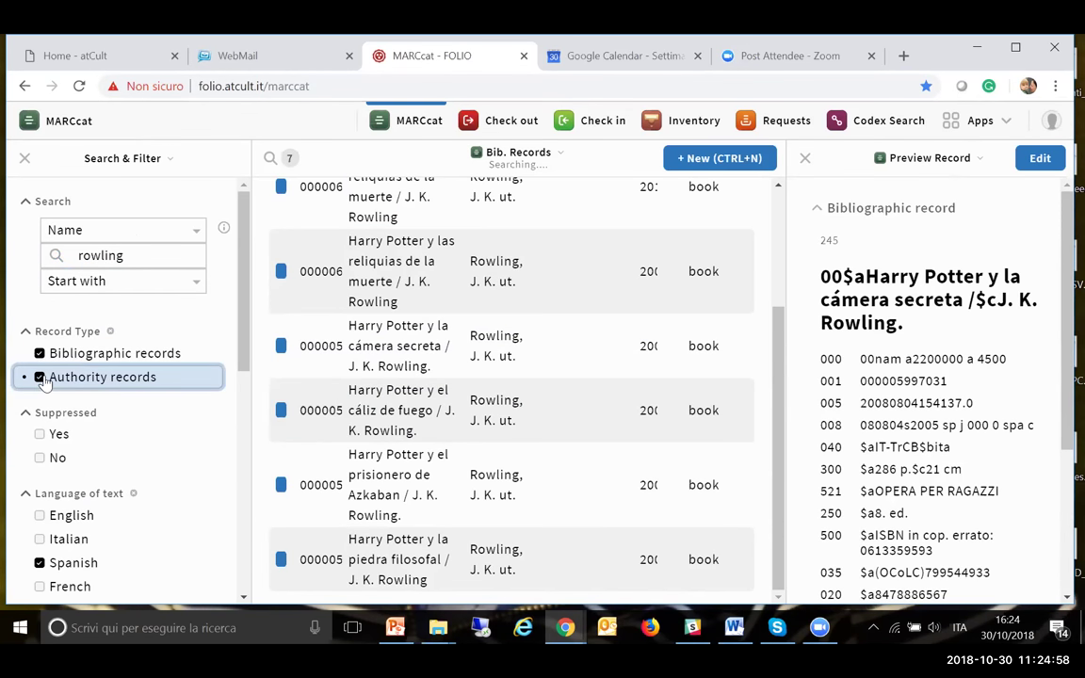
{"action": "left_click", "coordinate": [156, 255]}
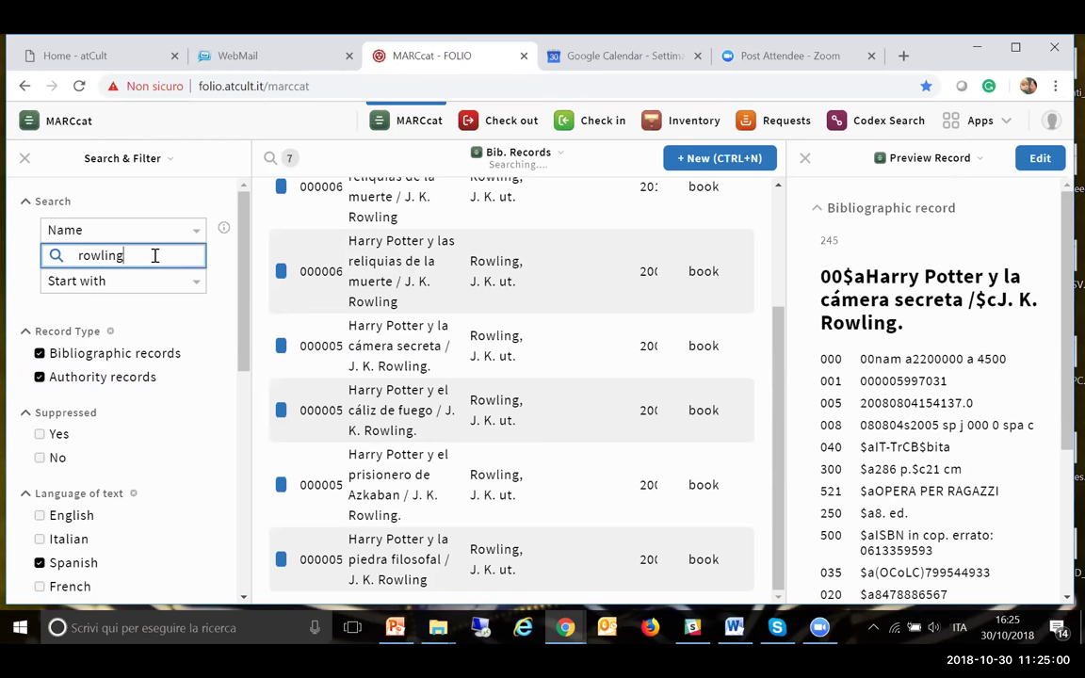
{"action": "key", "text": "Return"}
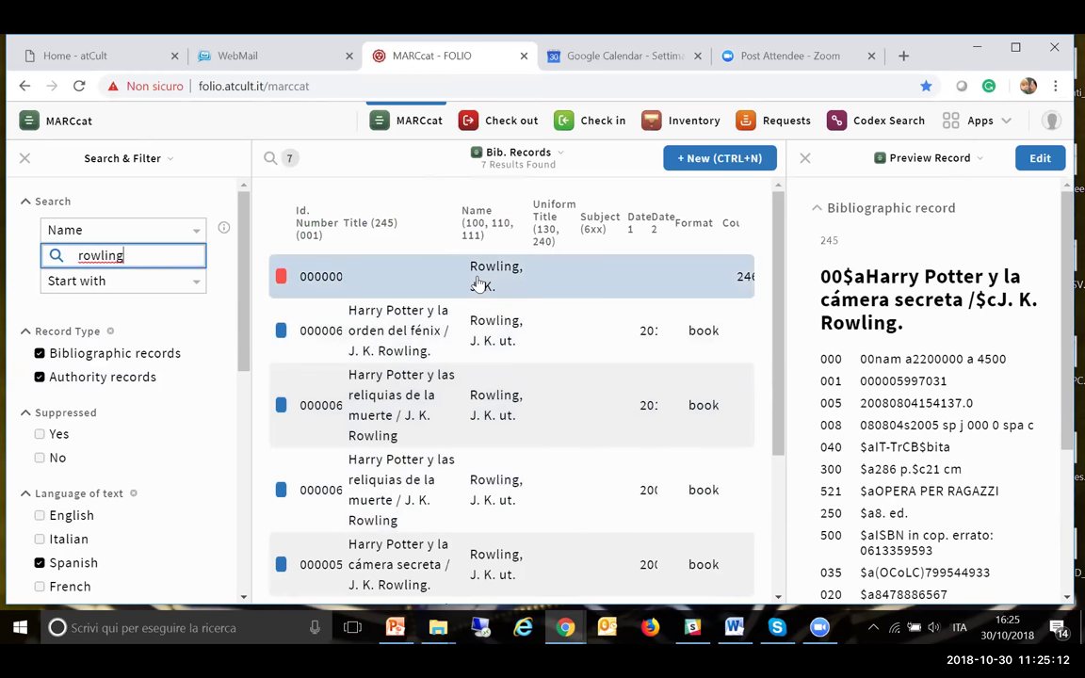
Step: Preview the Rowling authority record at the start of the results and look through its MARC fields
{"action": "left_click", "coordinate": [479, 283]}
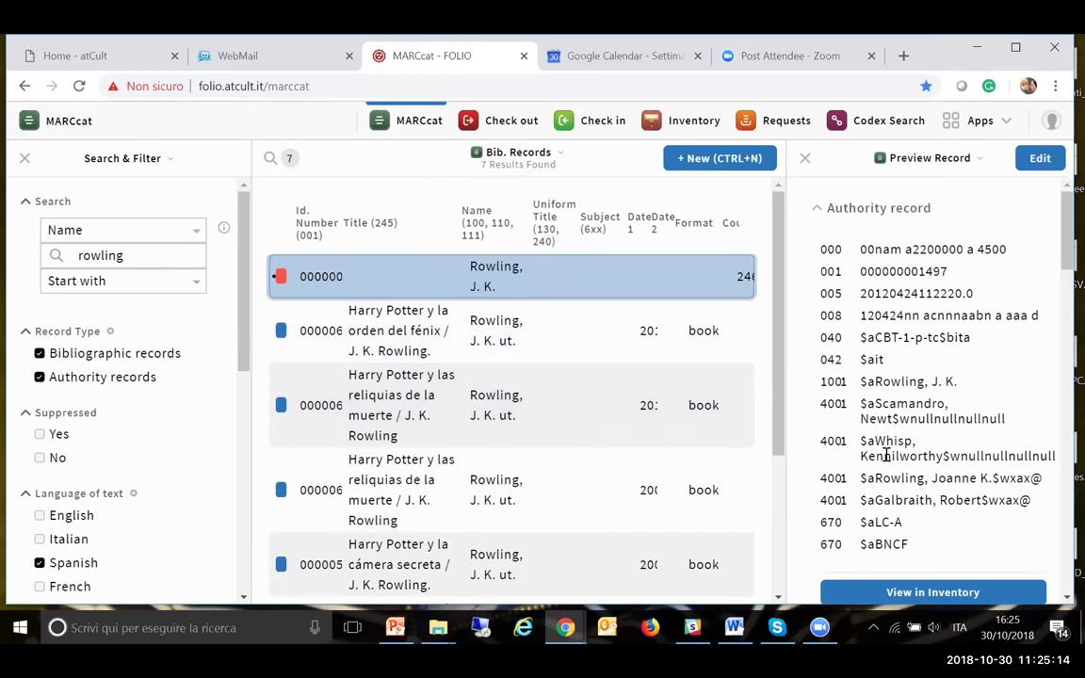
{"action": "scroll", "coordinate": [885, 448], "scroll_direction": "down", "scroll_amount": 2}
{"action": "scroll", "coordinate": [886, 459], "scroll_direction": "down", "scroll_amount": 3}
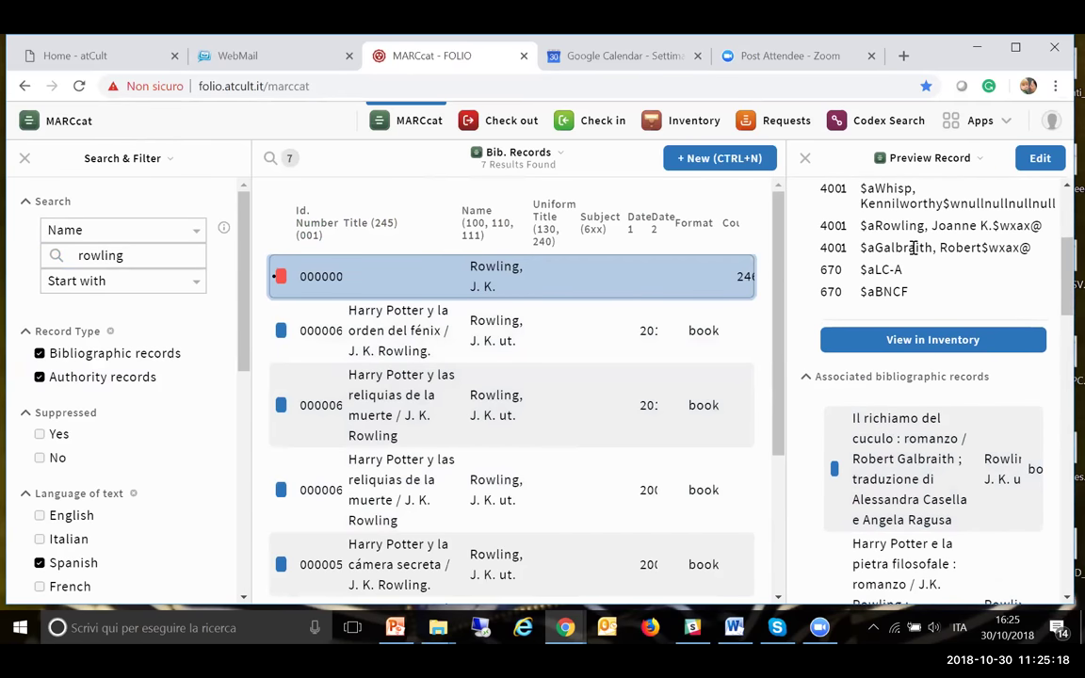
{"action": "scroll", "coordinate": [912, 248], "scroll_direction": "up", "scroll_amount": 4}
{"action": "scroll", "coordinate": [912, 270], "scroll_direction": "down", "scroll_amount": 6}
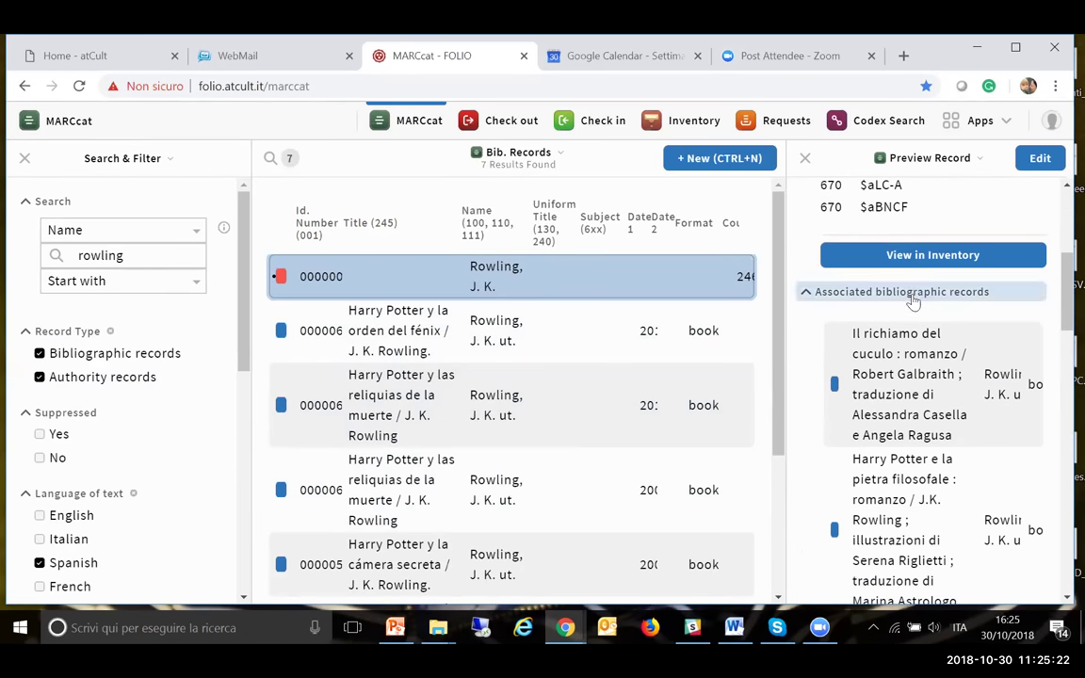
Step: Look through the authority record's associated bibliographic records and select "Il richiamo del cuculo"
{"action": "scroll", "coordinate": [923, 387], "scroll_direction": "down", "scroll_amount": 3}
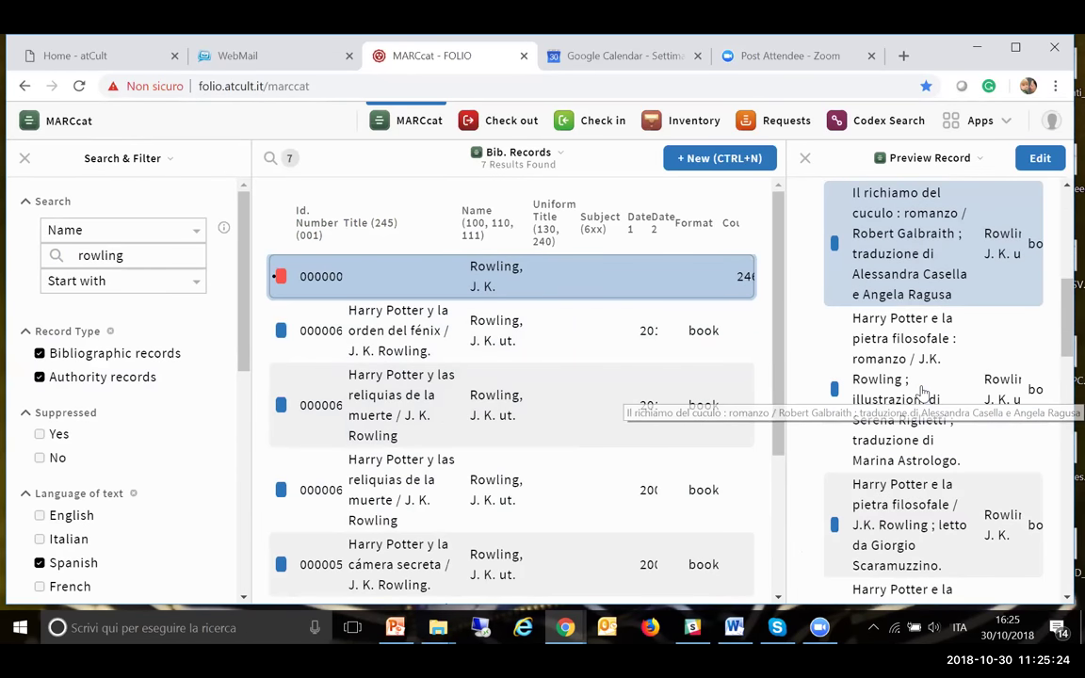
{"action": "scroll", "coordinate": [923, 391], "scroll_direction": "down", "scroll_amount": 15}
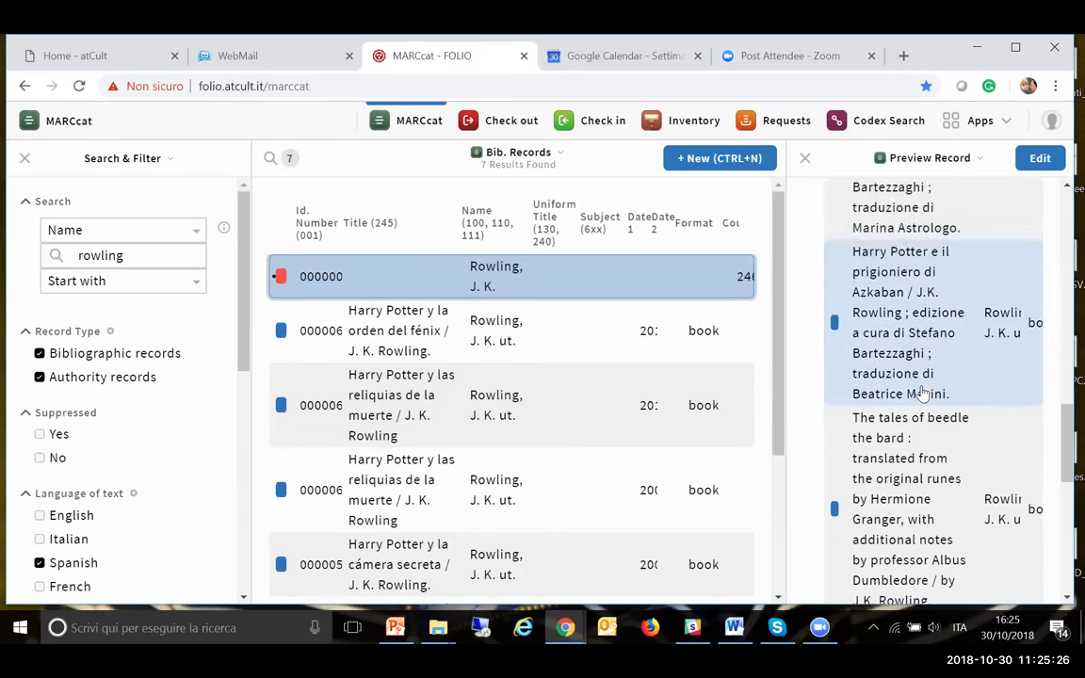
{"action": "scroll", "coordinate": [923, 394], "scroll_direction": "down", "scroll_amount": 5}
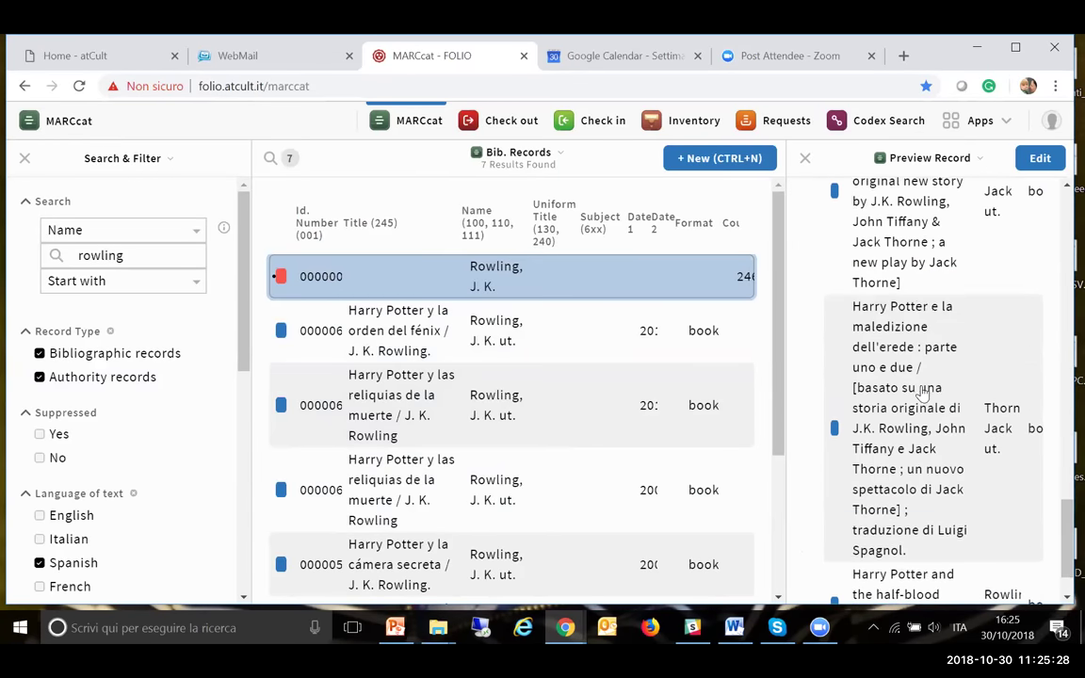
{"action": "scroll", "coordinate": [923, 393], "scroll_direction": "up", "scroll_amount": 10}
{"action": "scroll", "coordinate": [923, 391], "scroll_direction": "up", "scroll_amount": 5}
{"action": "scroll", "coordinate": [923, 391], "scroll_direction": "down", "scroll_amount": 2}
{"action": "scroll", "coordinate": [924, 388], "scroll_direction": "up", "scroll_amount": 5}
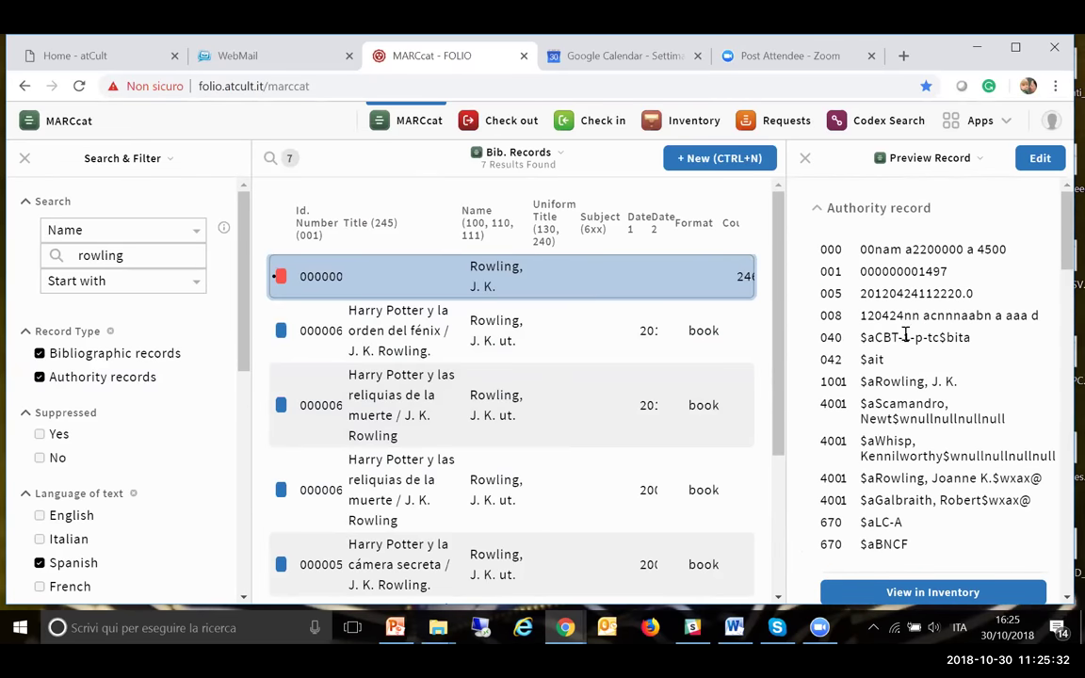
{"action": "scroll", "coordinate": [896, 387], "scroll_direction": "down", "scroll_amount": 3}
{"action": "scroll", "coordinate": [896, 386], "scroll_direction": "down", "scroll_amount": 1}
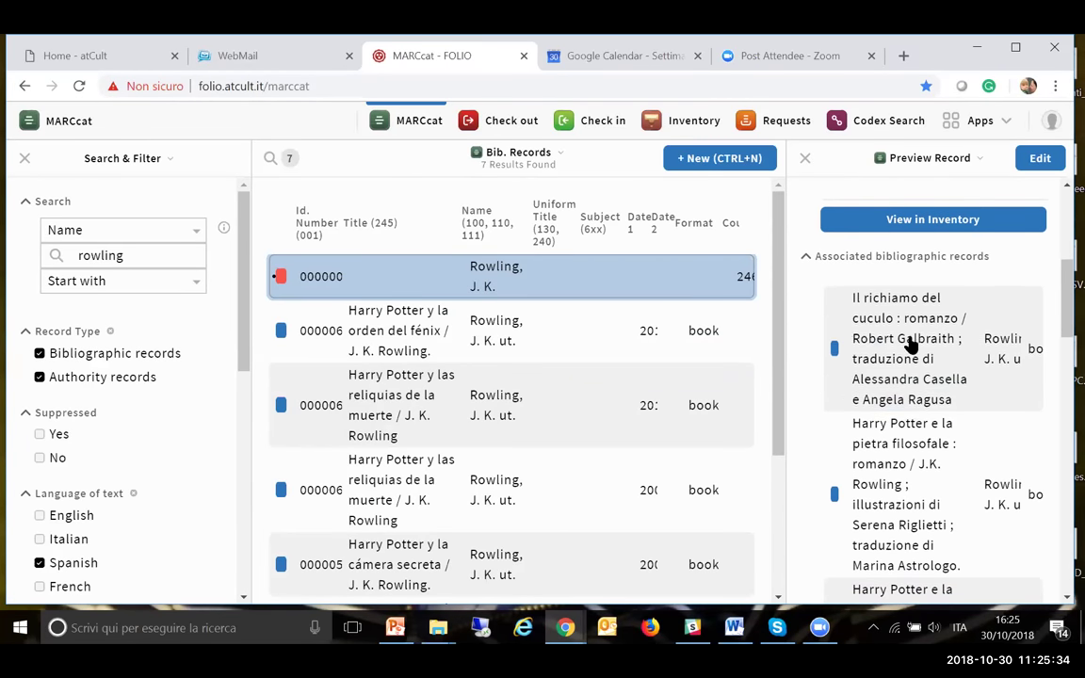
{"action": "left_click", "coordinate": [892, 349]}
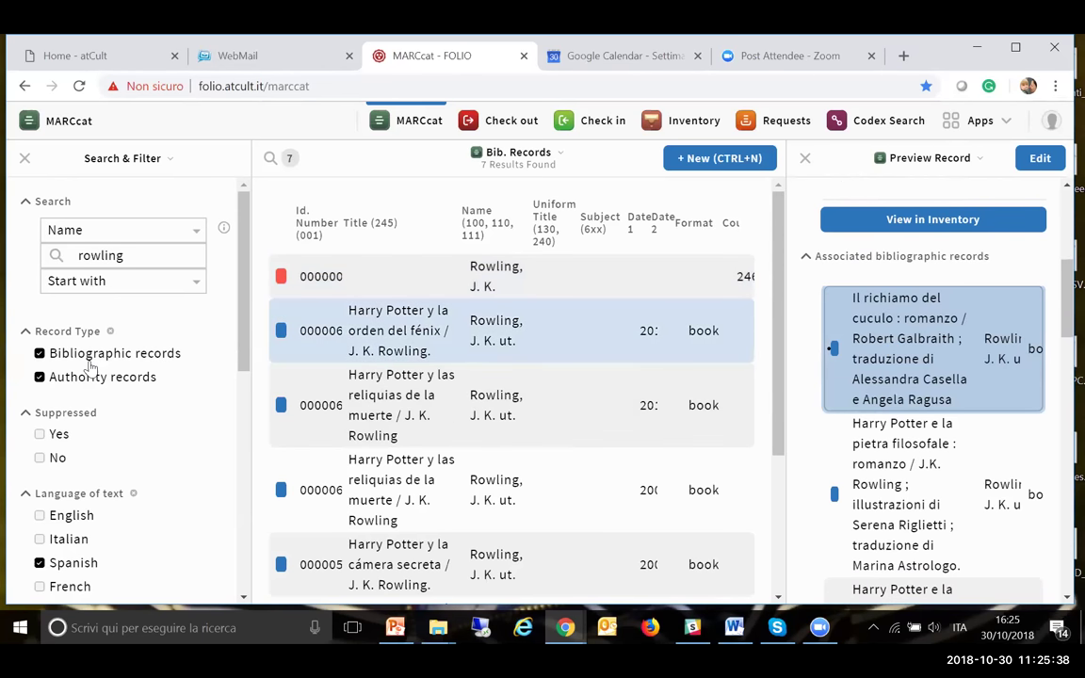
Step: Look through the remaining search filters, from language of text to format type
{"action": "scroll", "coordinate": [176, 438], "scroll_direction": "down", "scroll_amount": 5}
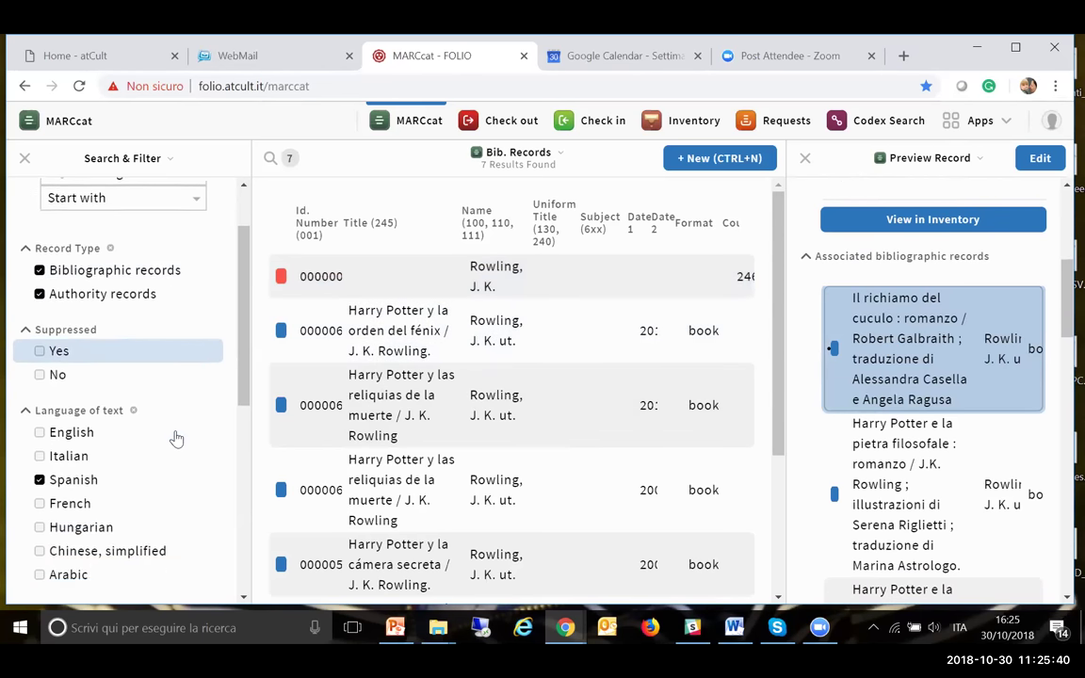
{"action": "scroll", "coordinate": [176, 438], "scroll_direction": "down", "scroll_amount": 5}
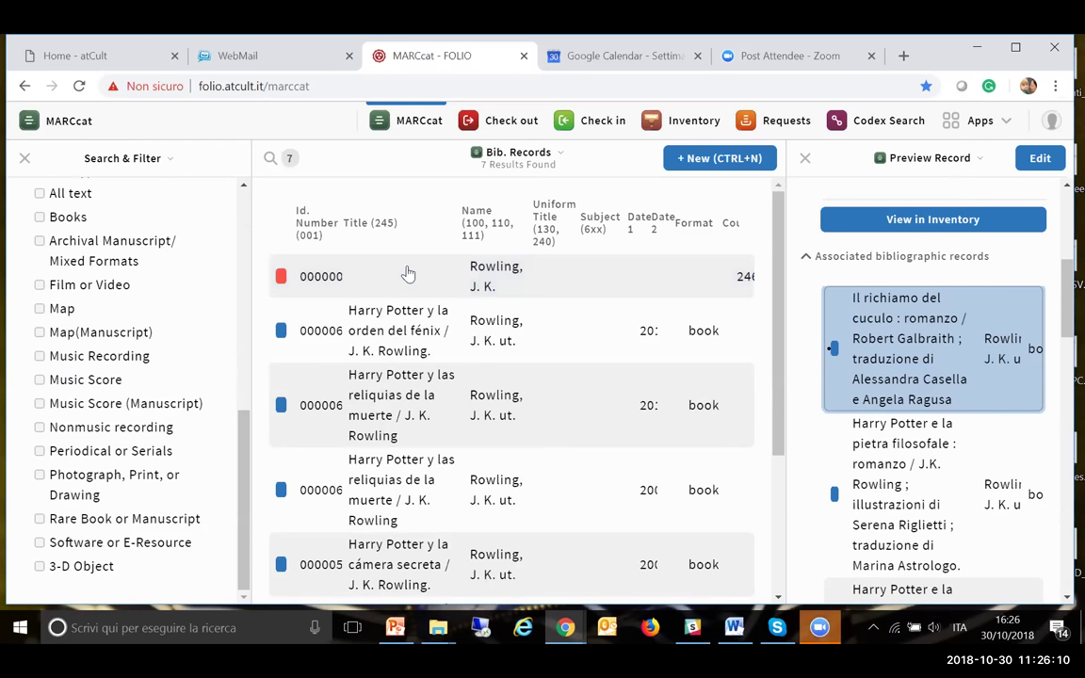
{"action": "left_click", "coordinate": [659, 339]}
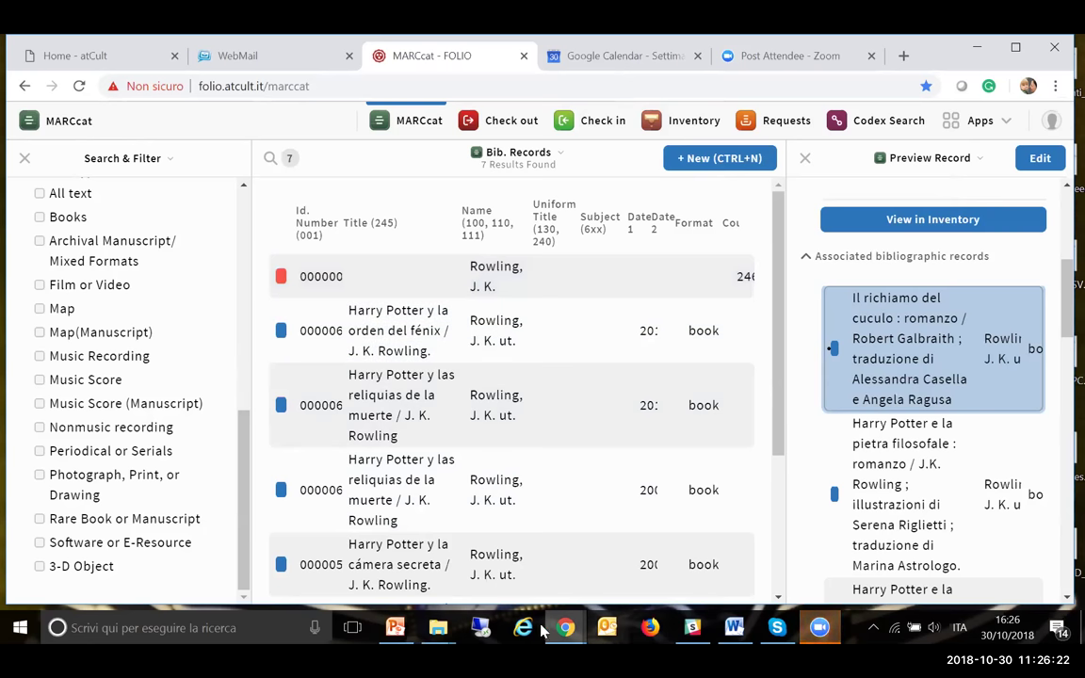
{"action": "left_click", "coordinate": [817, 631]}
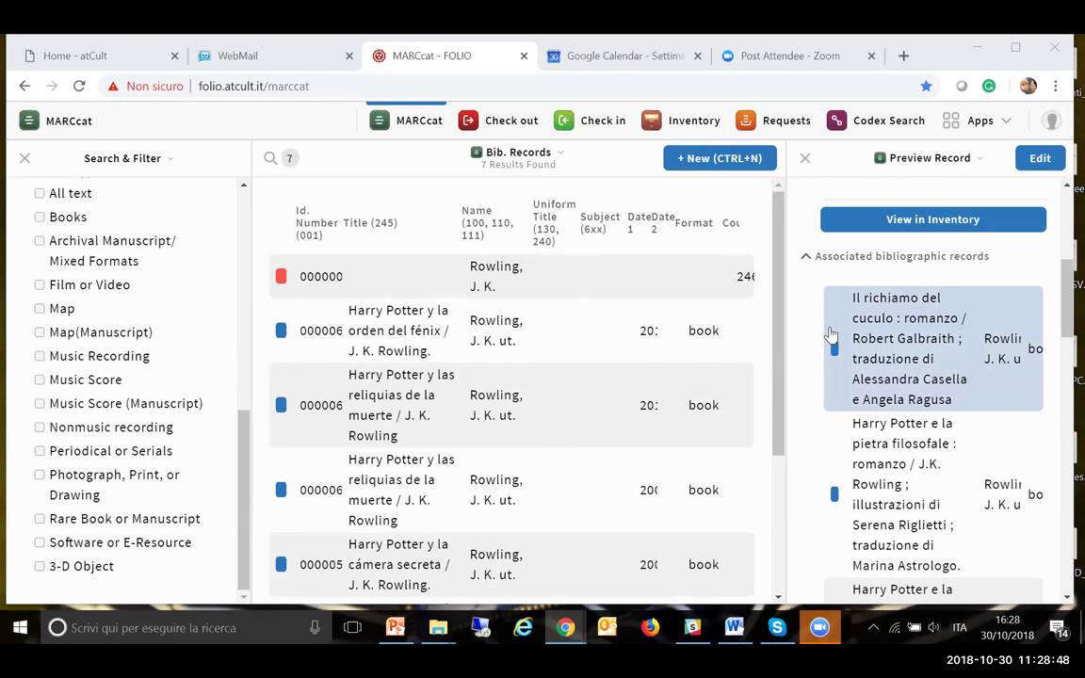
Step: Dismiss the incoming Skype message notifications
{"action": "mouse_move", "coordinate": [739, 626]}
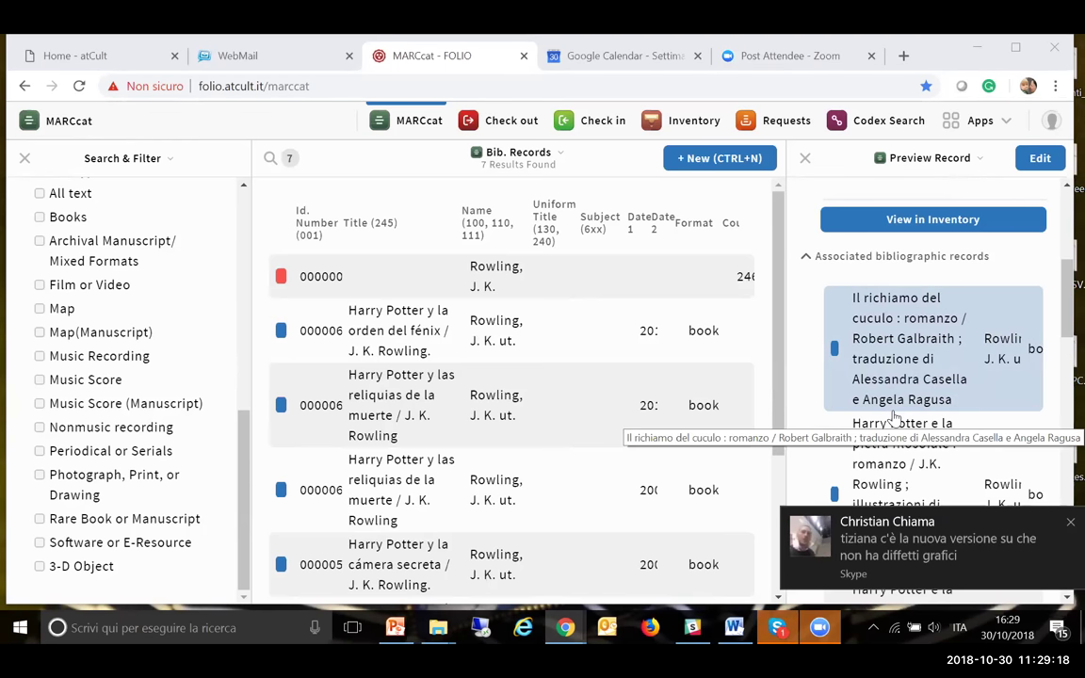
{"action": "left_click", "coordinate": [1070, 522]}
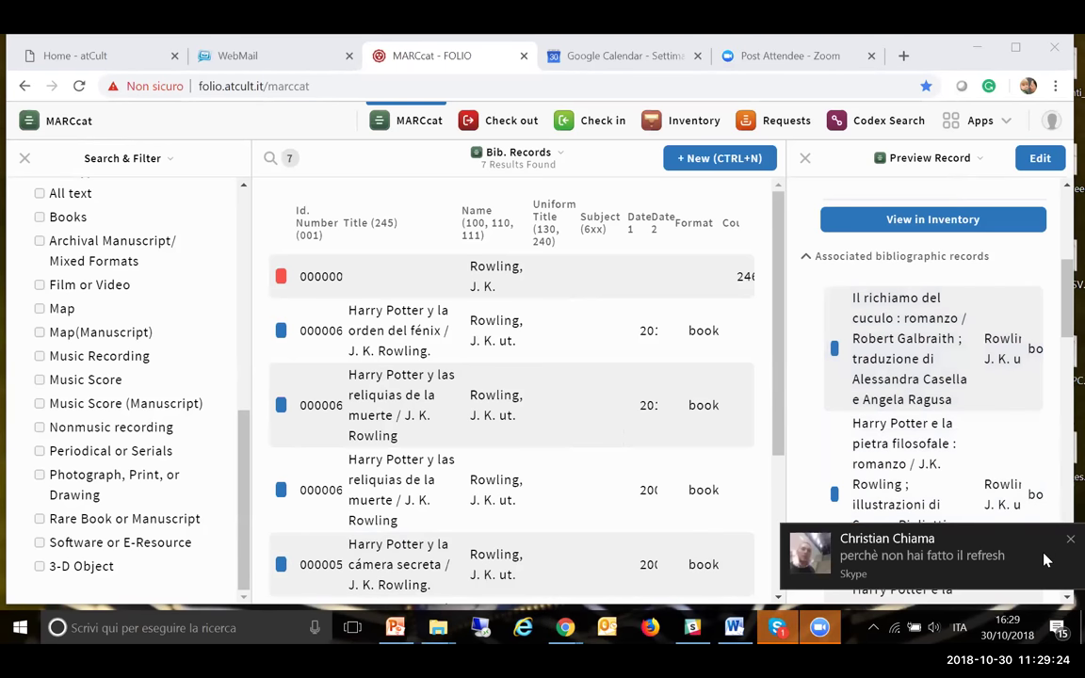
{"action": "left_click", "coordinate": [1070, 539]}
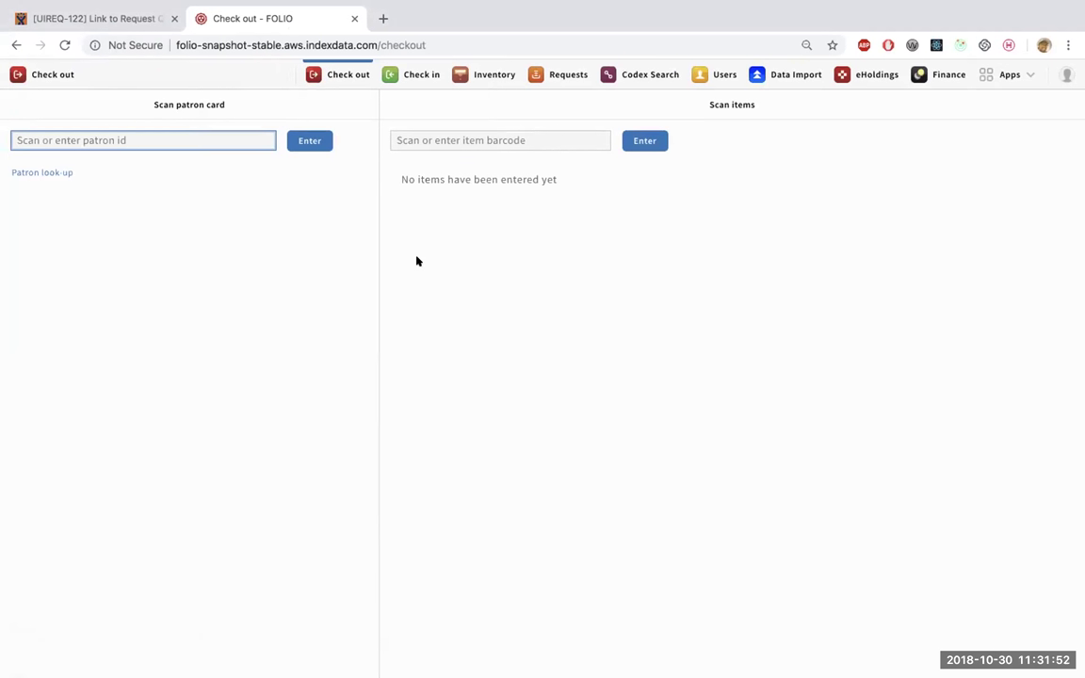
Step: In Requests, open the hold request for "The Girl on the Train" and view the requests in its queue
{"action": "left_click", "coordinate": [573, 81]}
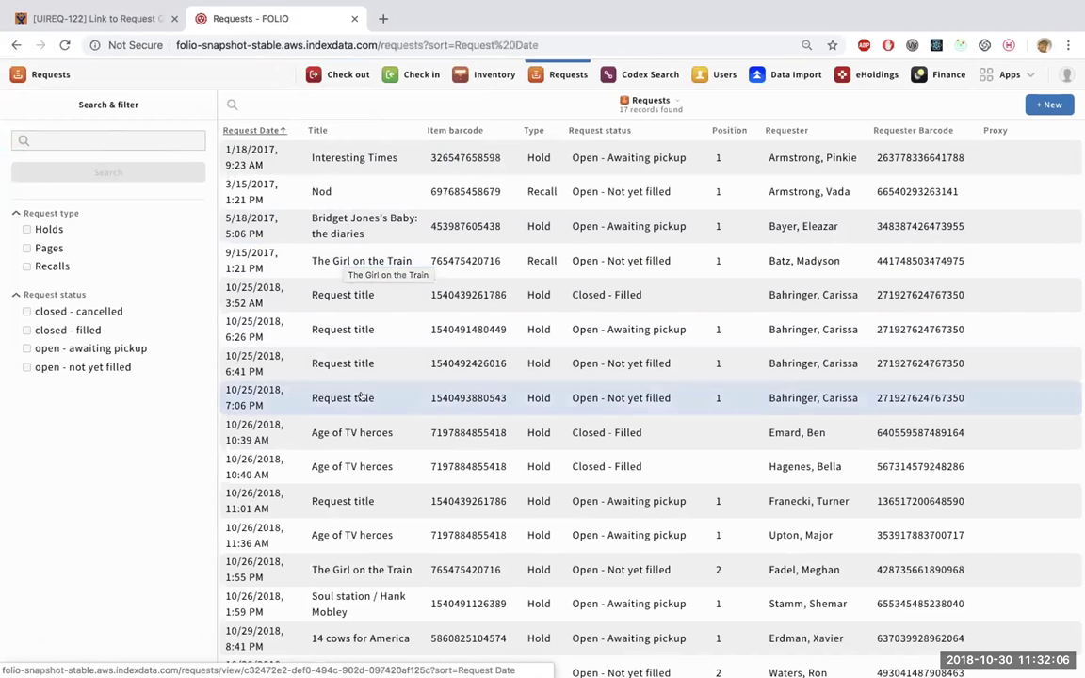
{"action": "left_click", "coordinate": [356, 570]}
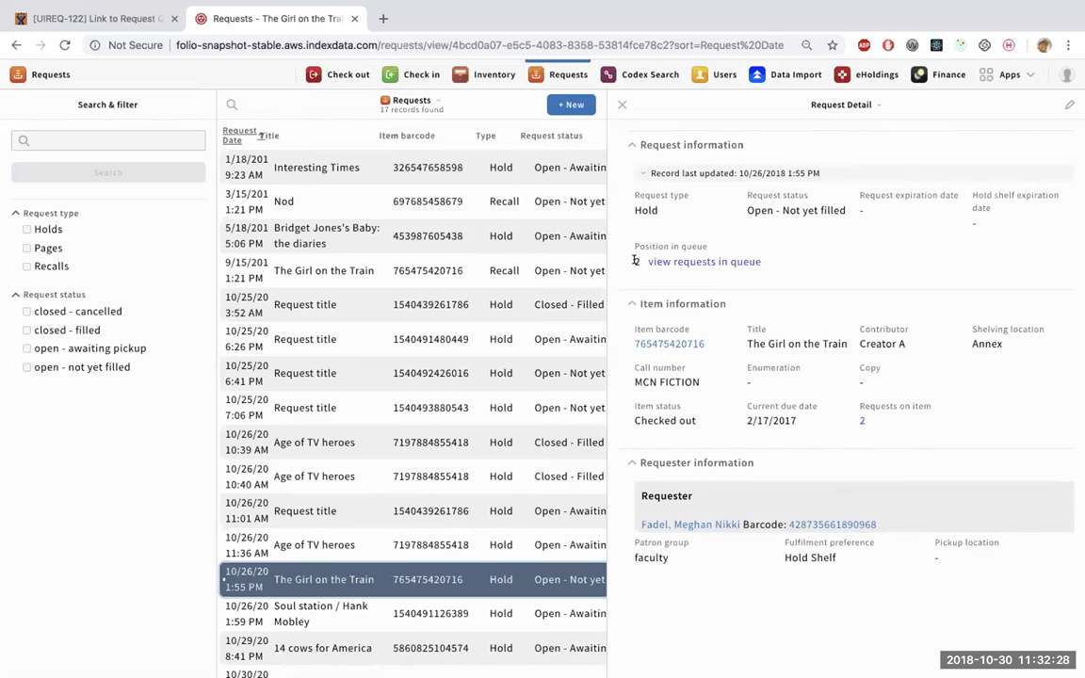
{"action": "left_click", "coordinate": [699, 263]}
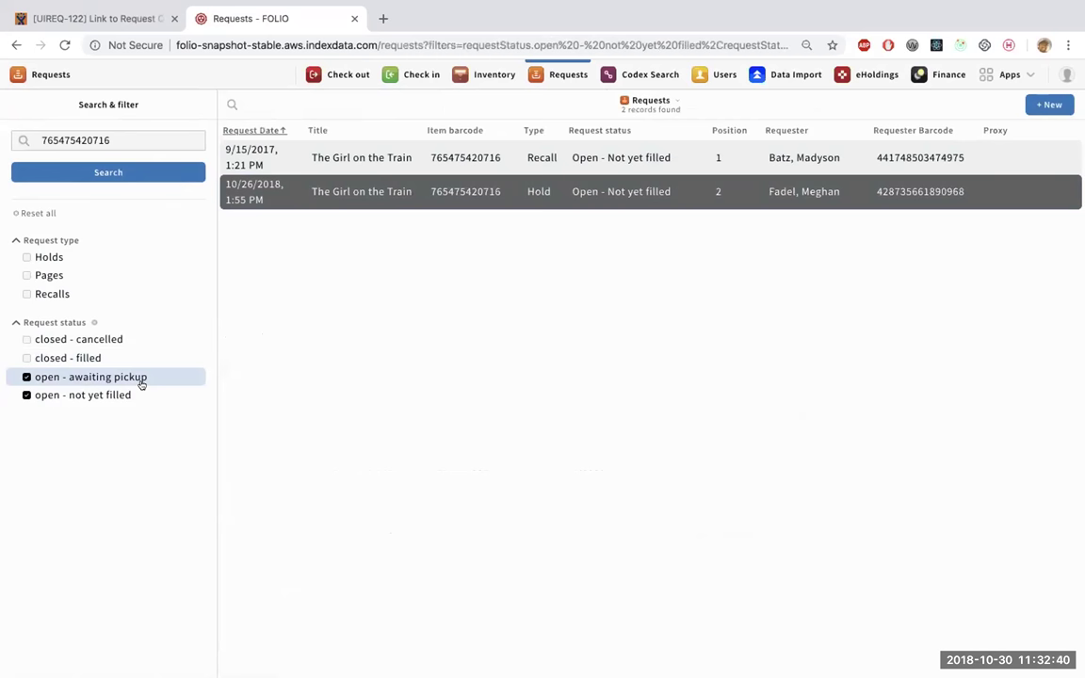
Step: Reopen the hold request from the queue list and highlight its Requests on item label
{"action": "left_click", "coordinate": [435, 192]}
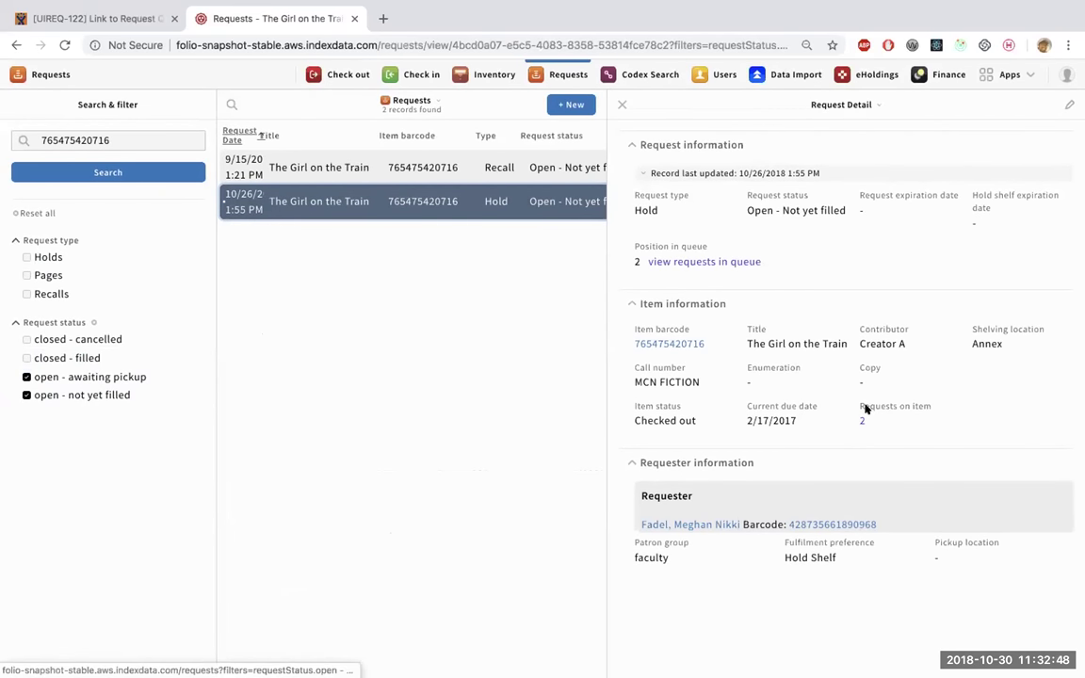
{"action": "left_click_drag", "start_coordinate": [860, 405], "coordinate": [959, 404]}
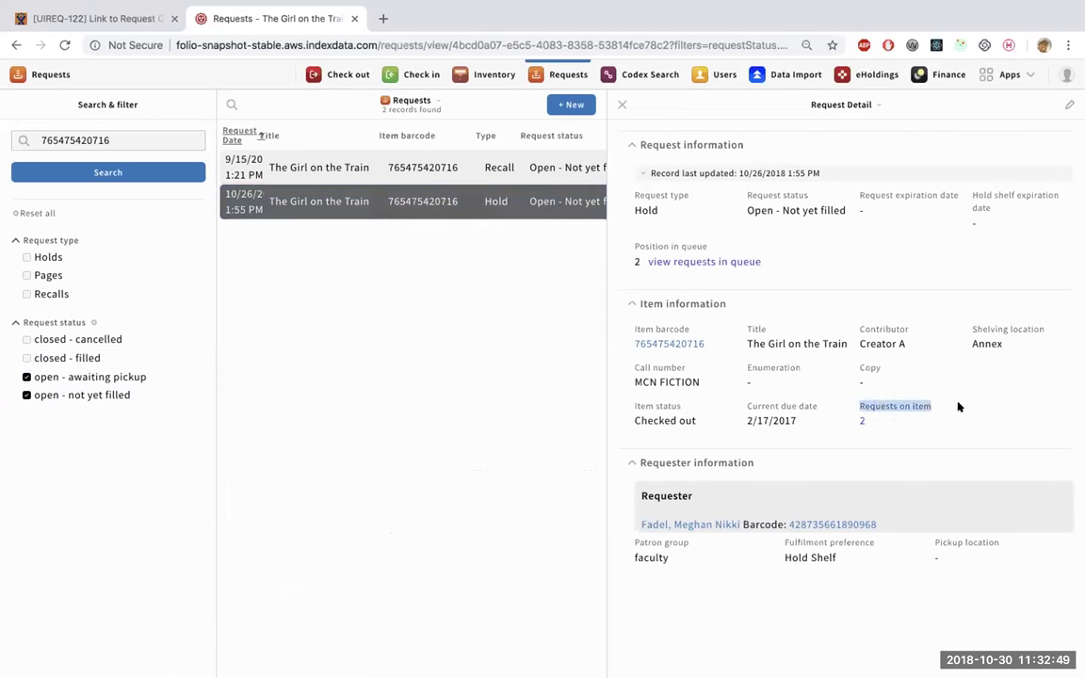
Step: View the item's requests from its Requests on item count, and open the queue again from the hold request's edit form
{"action": "left_click", "coordinate": [859, 422]}
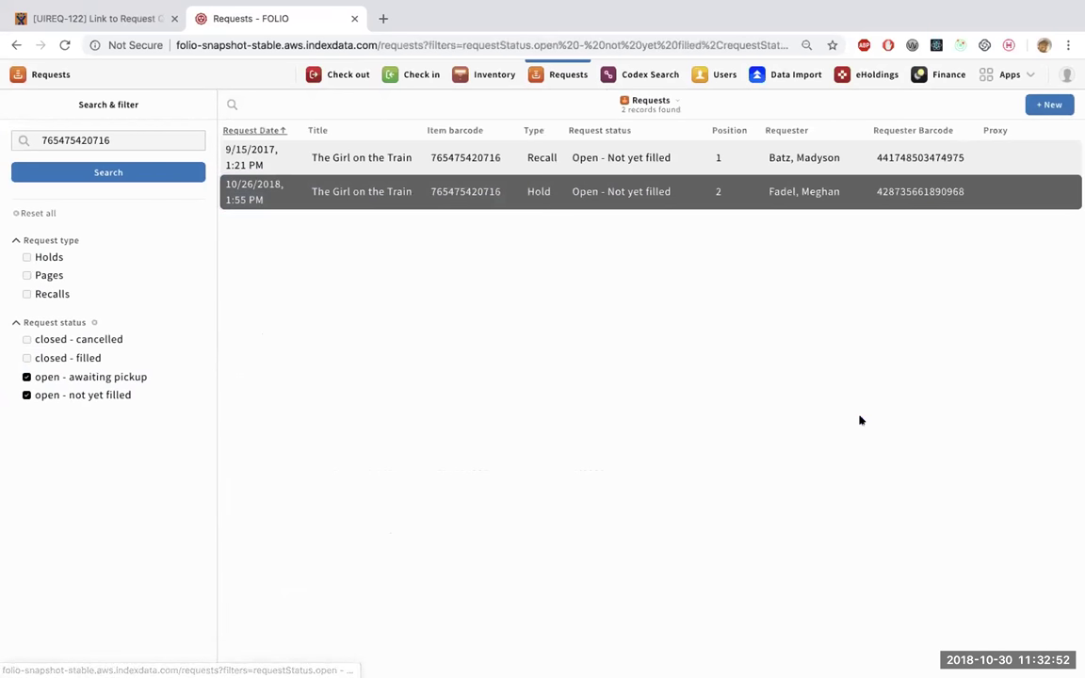
{"action": "left_click", "coordinate": [461, 191]}
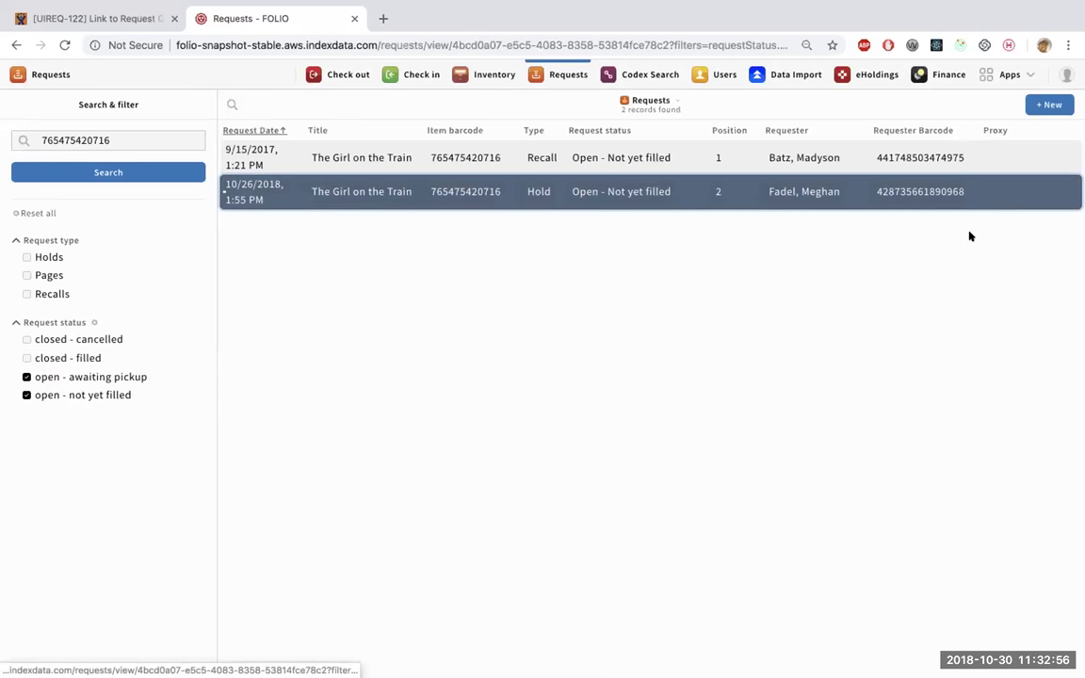
{"action": "left_click", "coordinate": [1068, 104]}
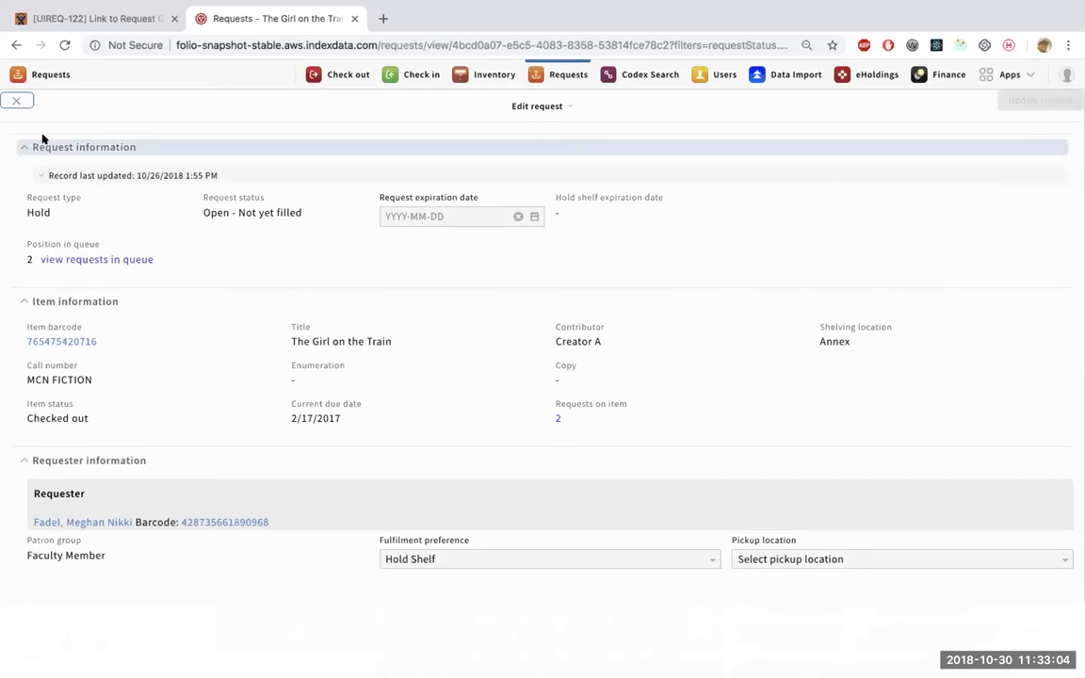
{"action": "left_click", "coordinate": [121, 258]}
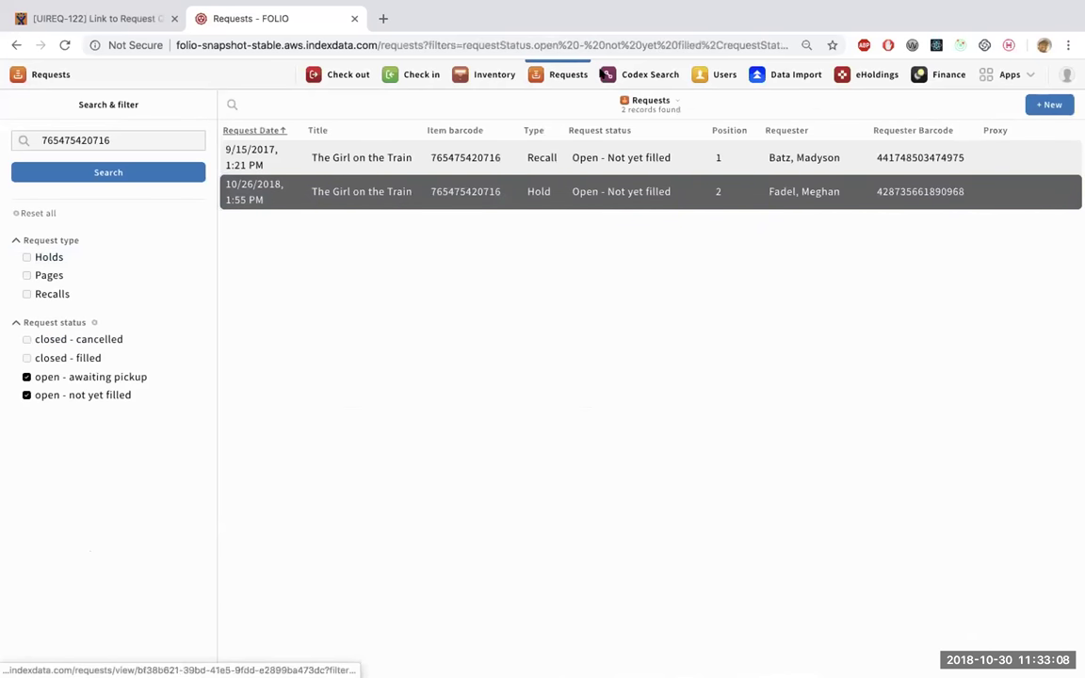
Step: In Settings, open the organization's service points and view the blank new service point form, closing it without creating anything
{"action": "left_click", "coordinate": [1011, 77]}
{"action": "scroll", "coordinate": [744, 183], "scroll_direction": "down", "scroll_amount": 2}
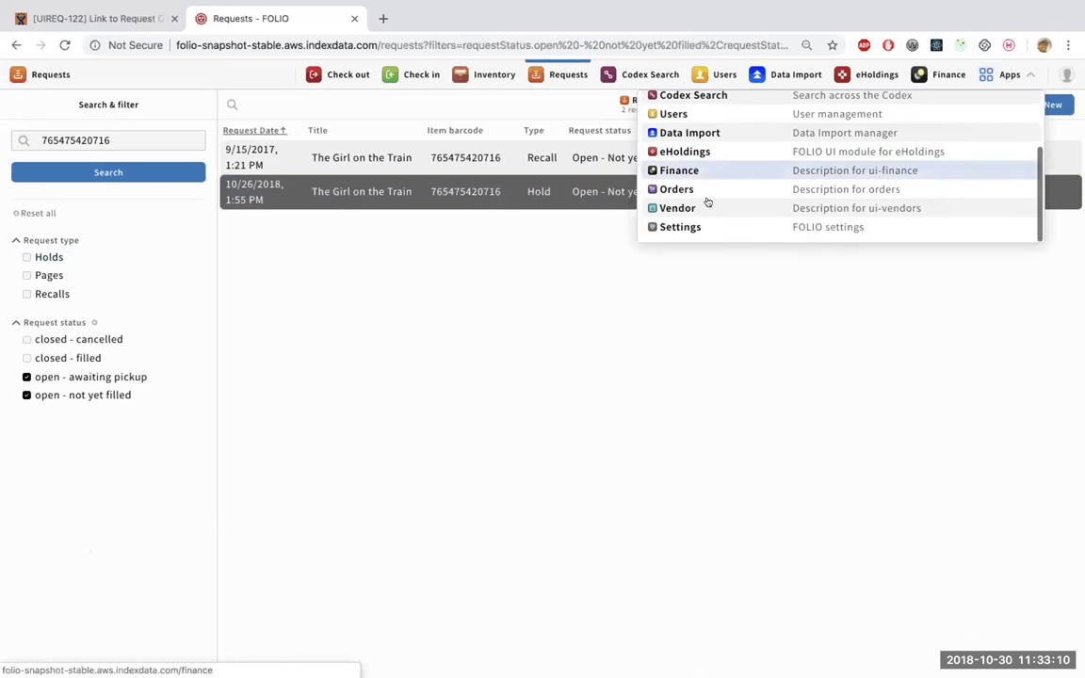
{"action": "left_click", "coordinate": [694, 228]}
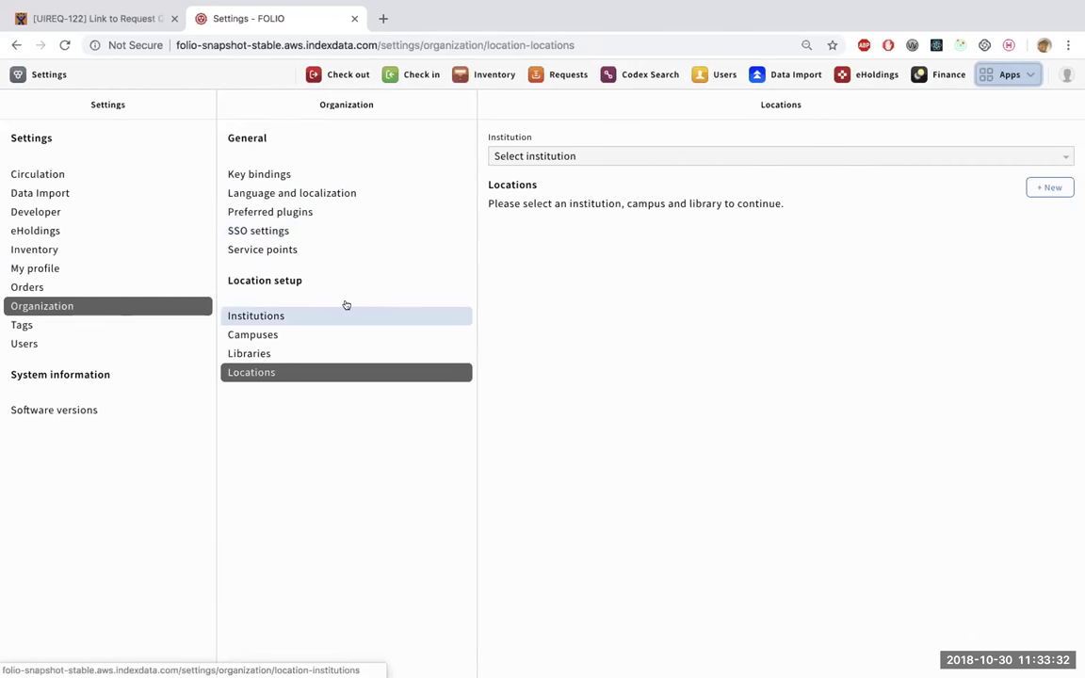
{"action": "left_click", "coordinate": [310, 251]}
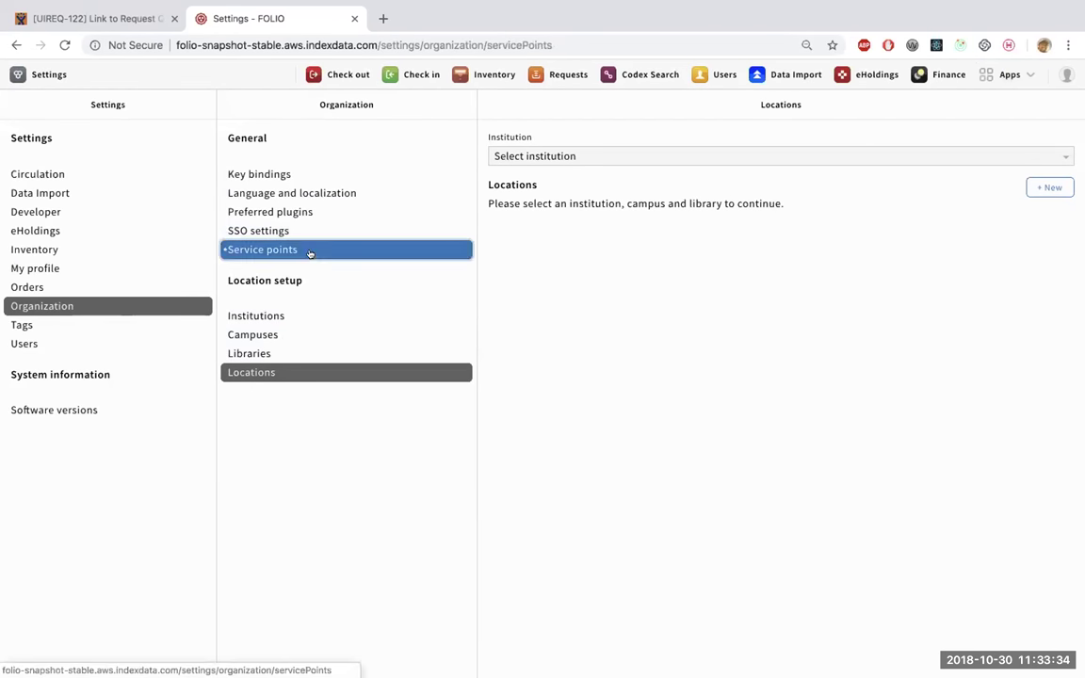
{"action": "left_click", "coordinate": [1050, 105]}
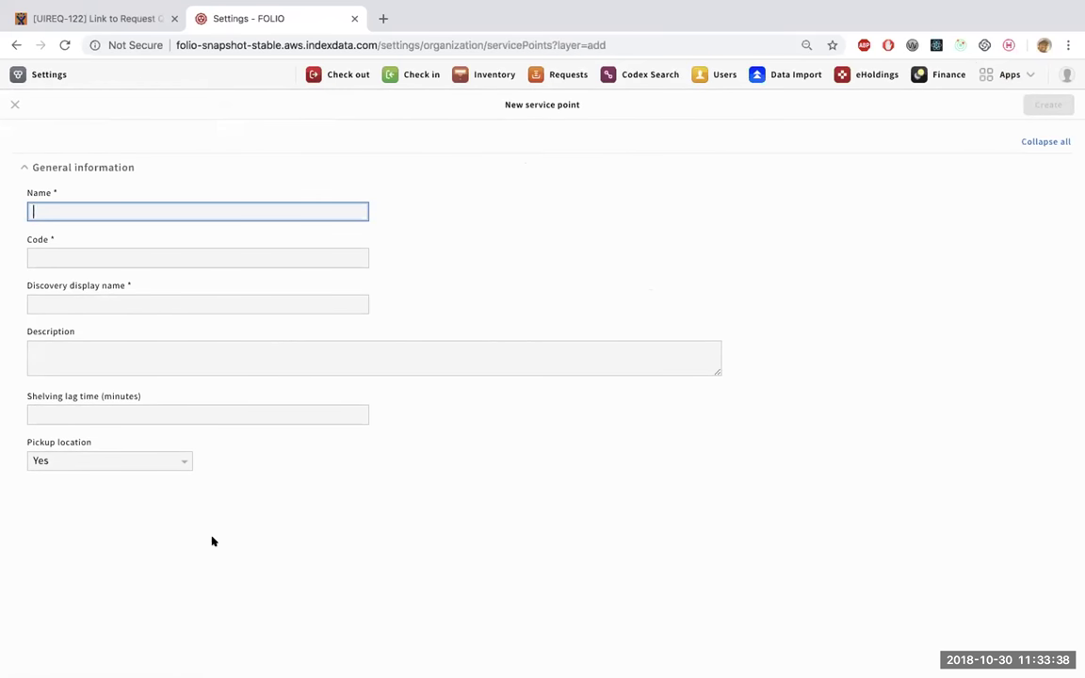
{"action": "left_click", "coordinate": [14, 105]}
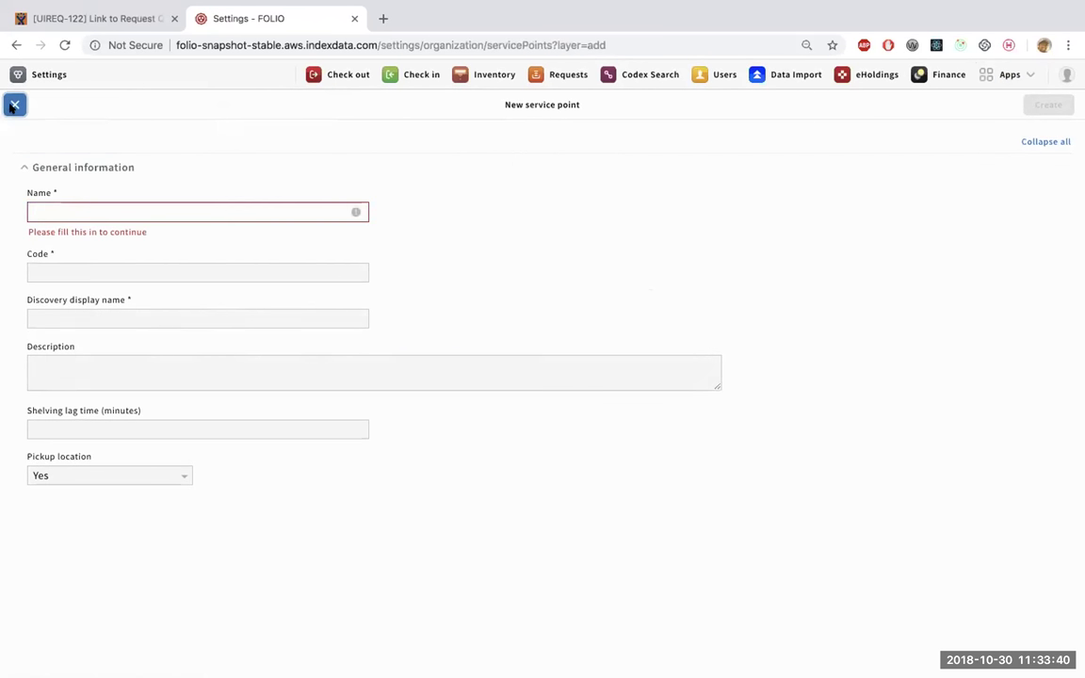
Step: Start a new location, add a second service point row and switch the primary choice to it and back to the first
{"action": "left_click", "coordinate": [261, 371]}
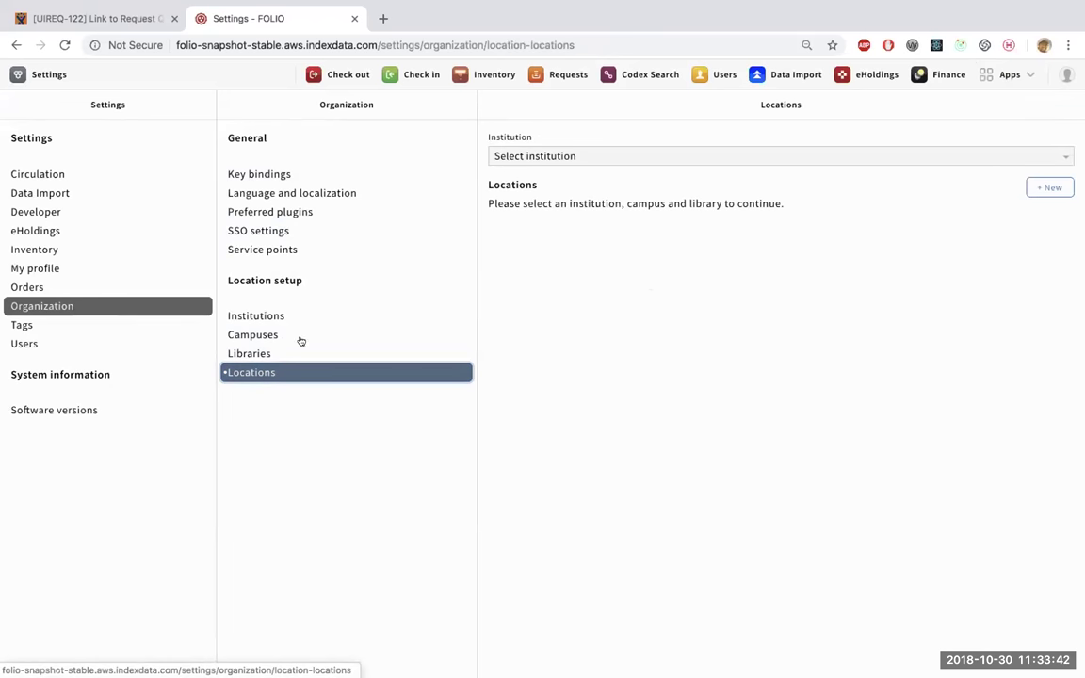
{"action": "left_click", "coordinate": [1050, 188]}
{"action": "scroll", "coordinate": [54, 471], "scroll_direction": "down", "scroll_amount": 3}
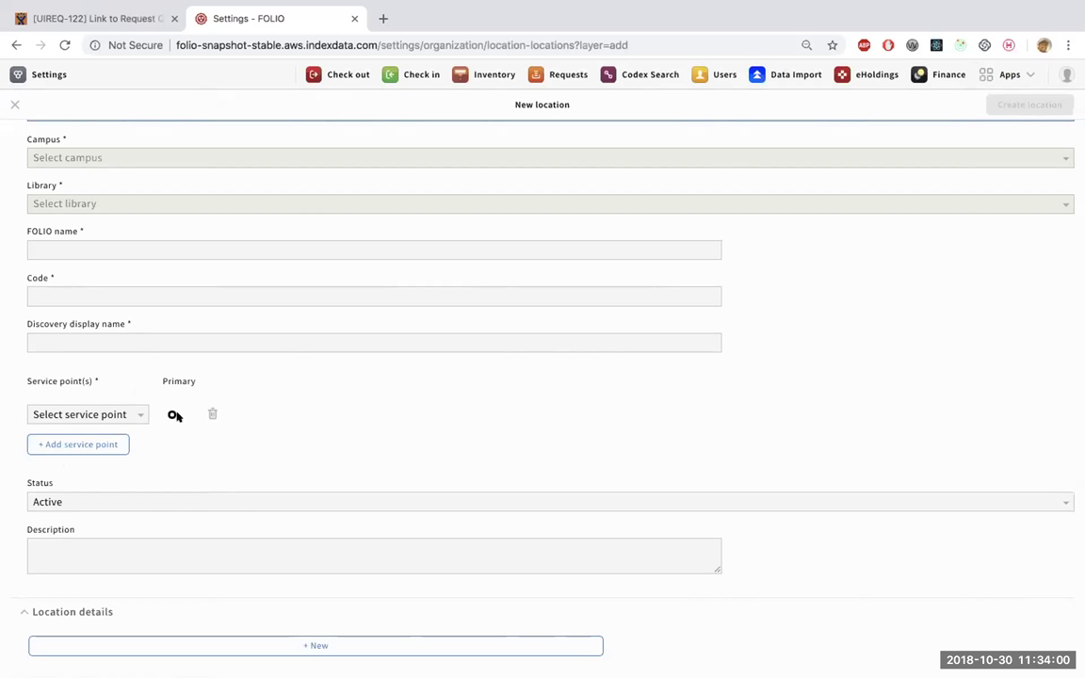
{"action": "left_click", "coordinate": [97, 437]}
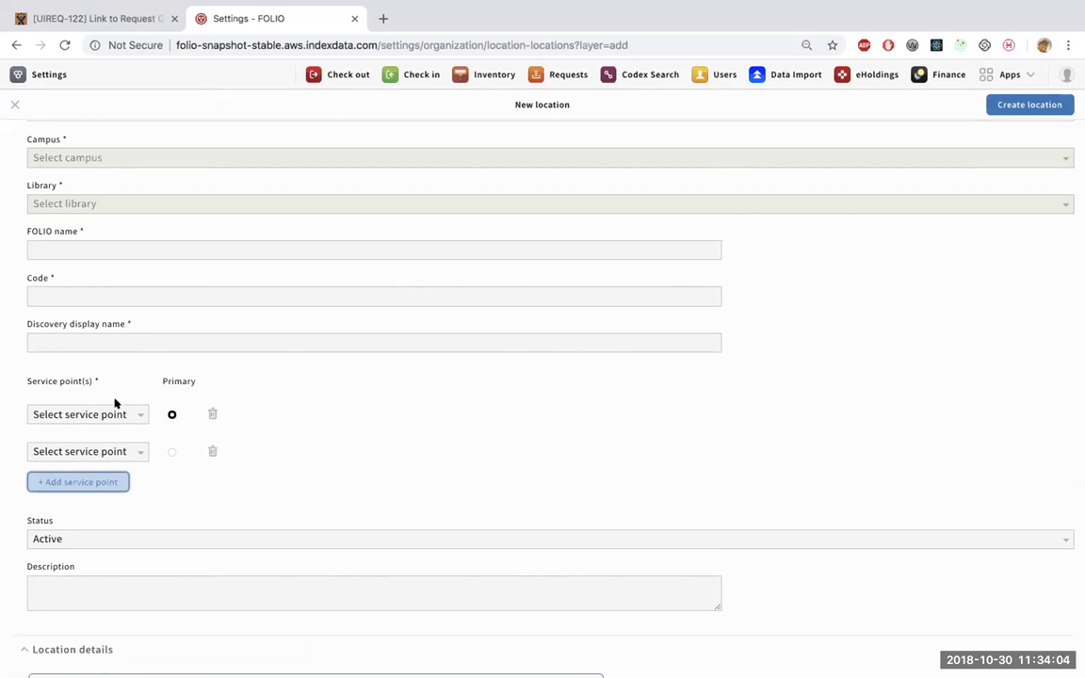
{"action": "left_click", "coordinate": [172, 452]}
{"action": "left_click", "coordinate": [172, 414]}
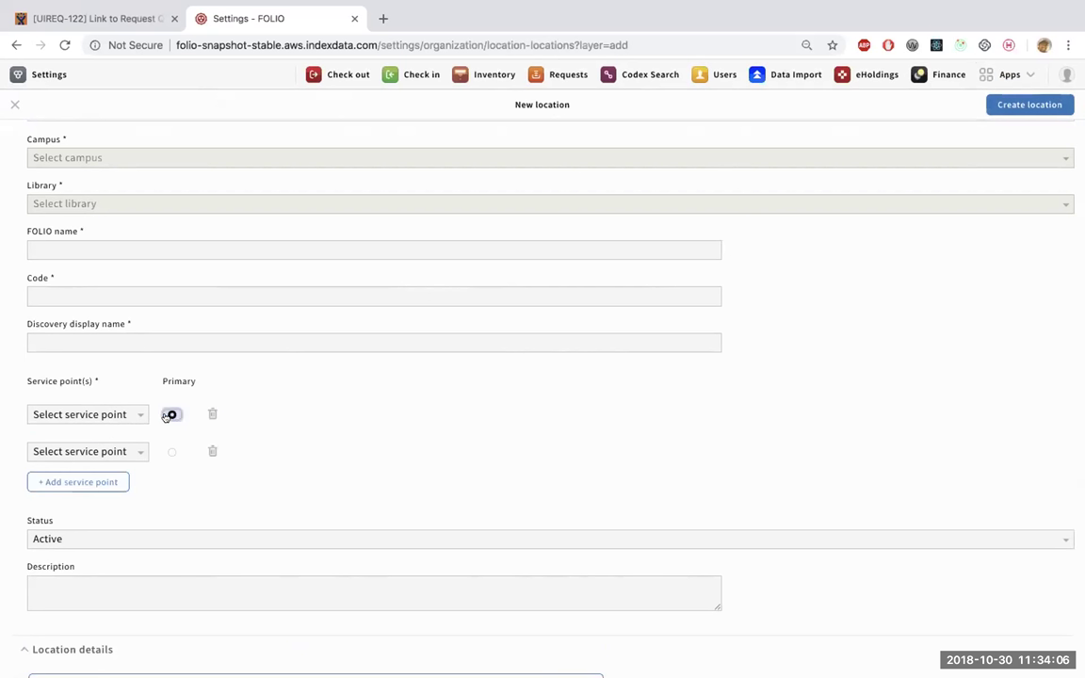
Step: Browse the service point options for the first row, and close the new location without saving
{"action": "left_click", "coordinate": [141, 415]}
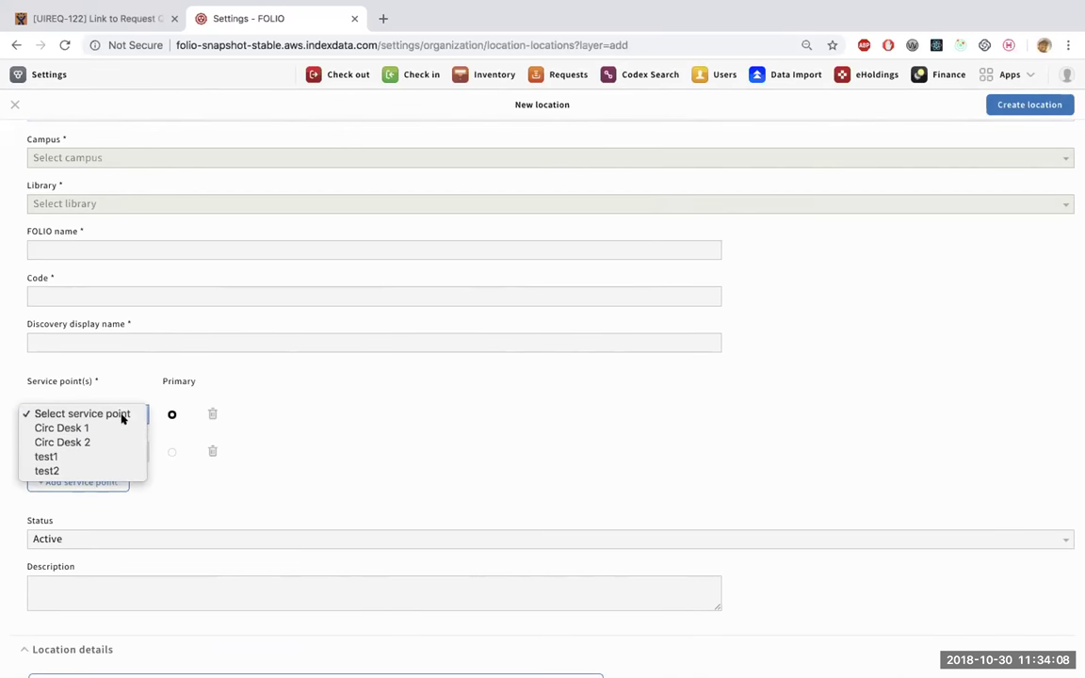
{"action": "left_click", "coordinate": [112, 415]}
{"action": "left_click", "coordinate": [111, 415]}
{"action": "key", "text": "Down"}
{"action": "key", "text": "Up"}
{"action": "key", "text": "Down"}
{"action": "key", "text": "Down"}
{"action": "key", "text": "Down"}
{"action": "key", "text": "Up"}
{"action": "left_click", "coordinate": [14, 105]}
{"action": "left_click", "coordinate": [14, 105]}
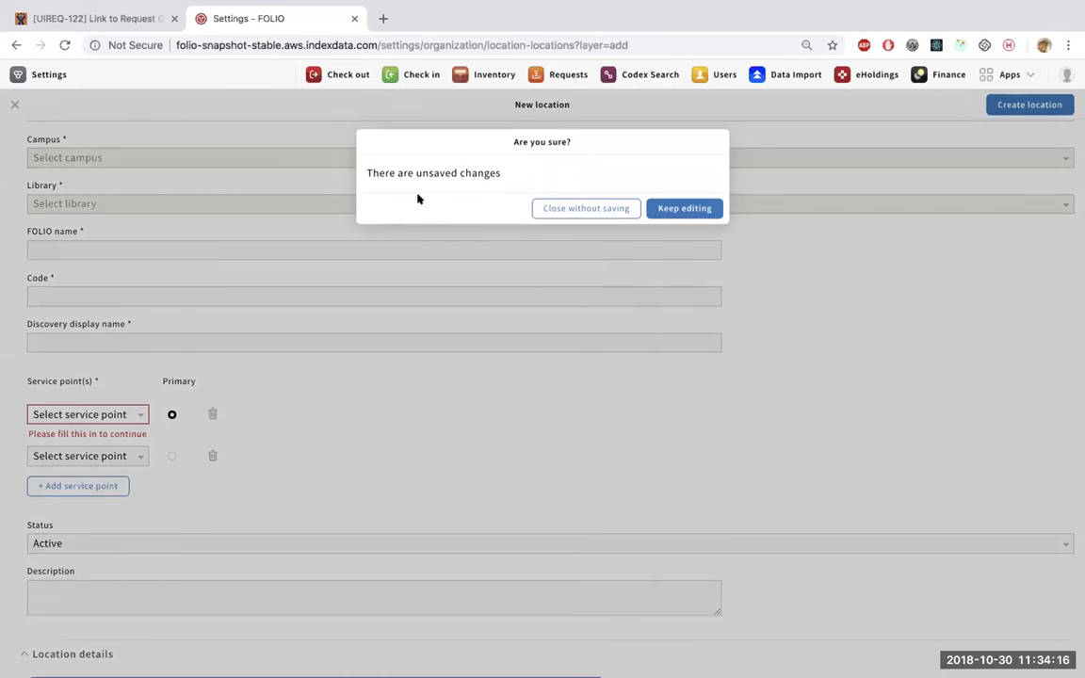
{"action": "left_click", "coordinate": [562, 213]}
Step: Check the service points list, and start a new location with Circ Desk 1 as its service point
{"action": "left_click", "coordinate": [308, 249]}
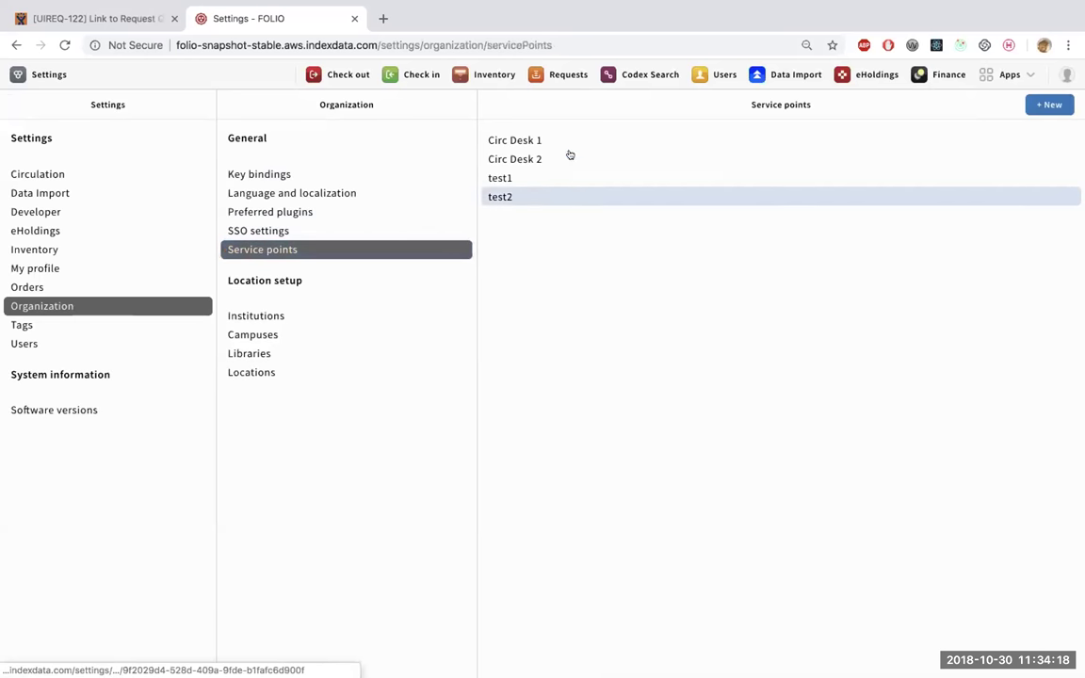
{"action": "left_click", "coordinate": [241, 374]}
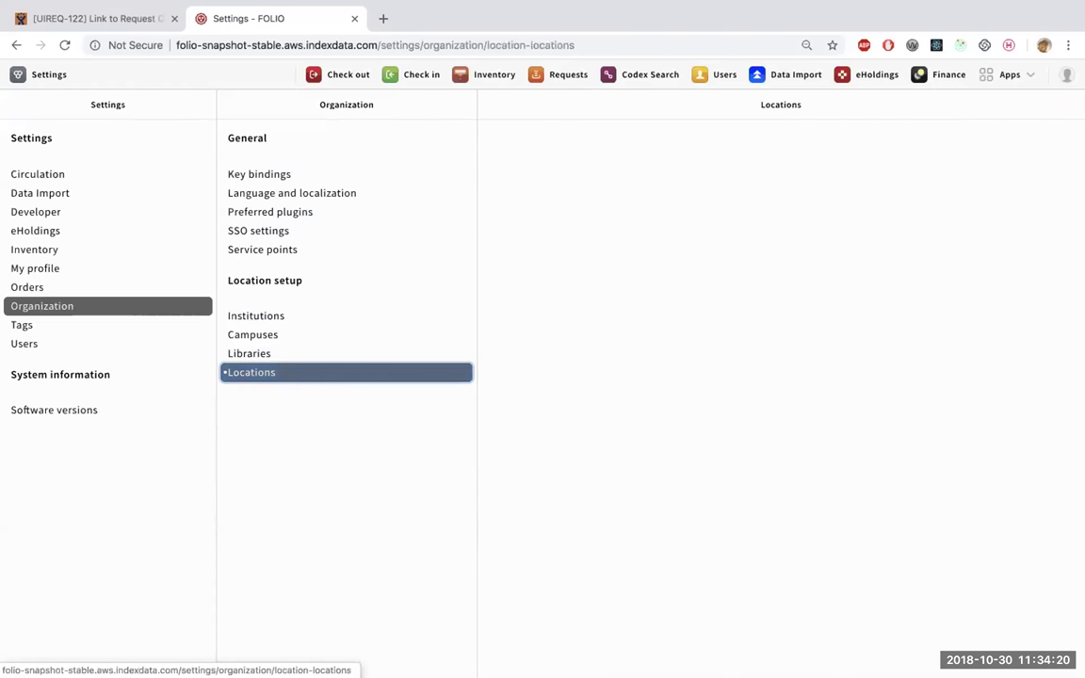
{"action": "left_click", "coordinate": [1052, 185]}
{"action": "left_click", "coordinate": [130, 406]}
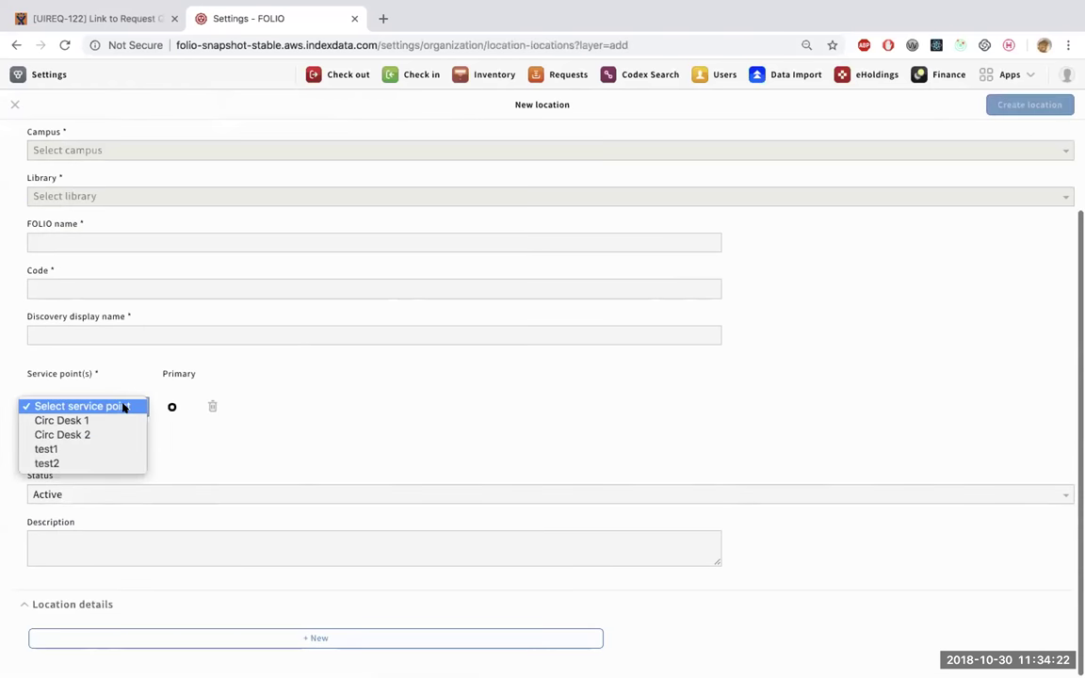
{"action": "left_click", "coordinate": [91, 421]}
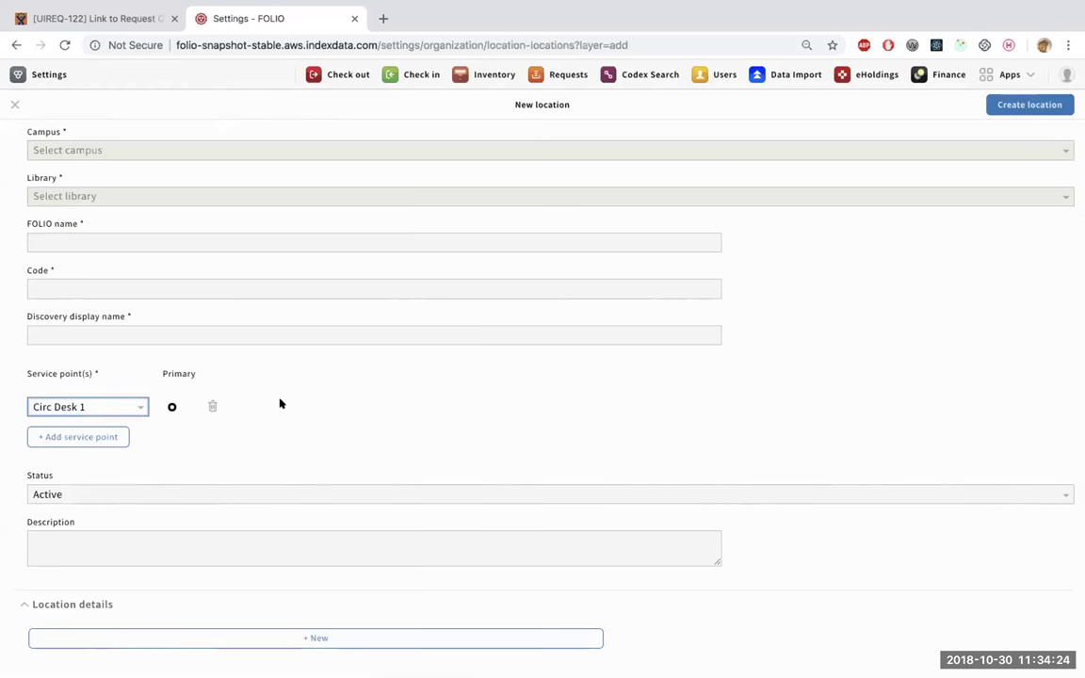
Step: Add a second service point row to the new location, and remove both service point rows
{"action": "left_click", "coordinate": [123, 437]}
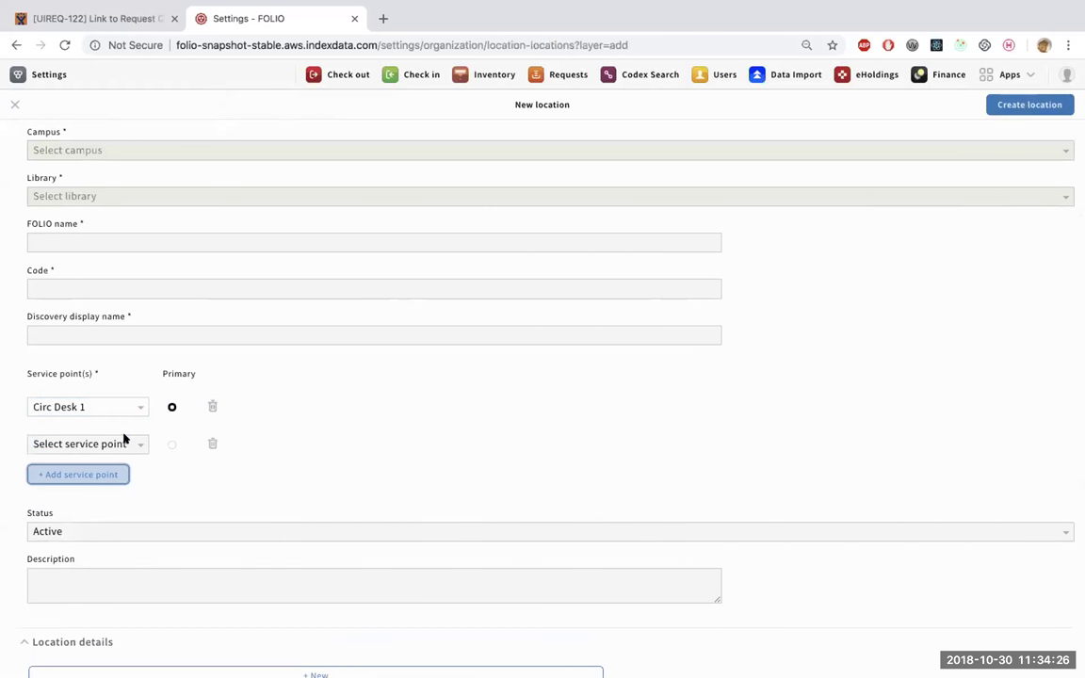
{"action": "left_click", "coordinate": [213, 444]}
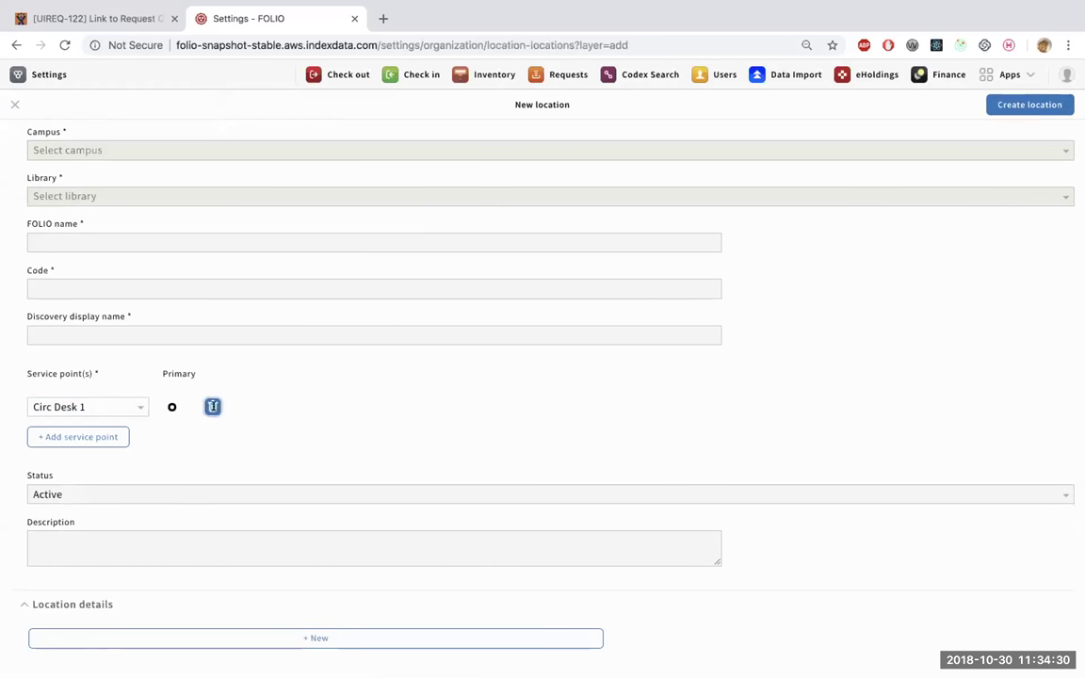
{"action": "left_click", "coordinate": [214, 407]}
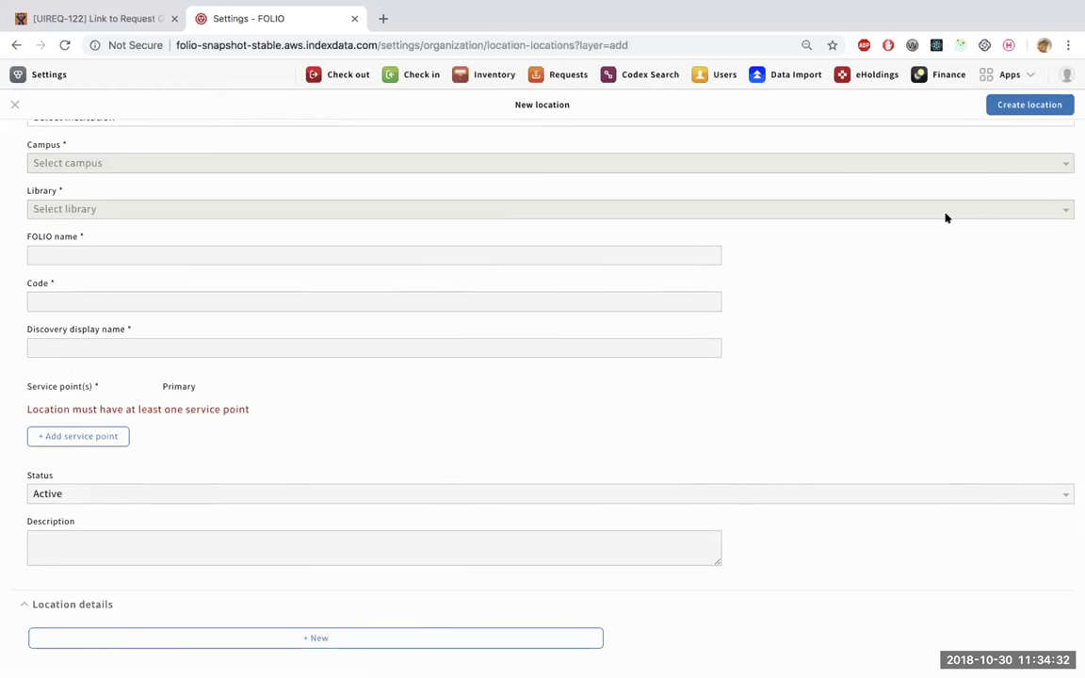
Step: Add Circ Desk 1 and Circ Desk 2 as the location's service points, and remove the extra third row
{"action": "left_click", "coordinate": [108, 438]}
{"action": "left_click", "coordinate": [119, 438]}
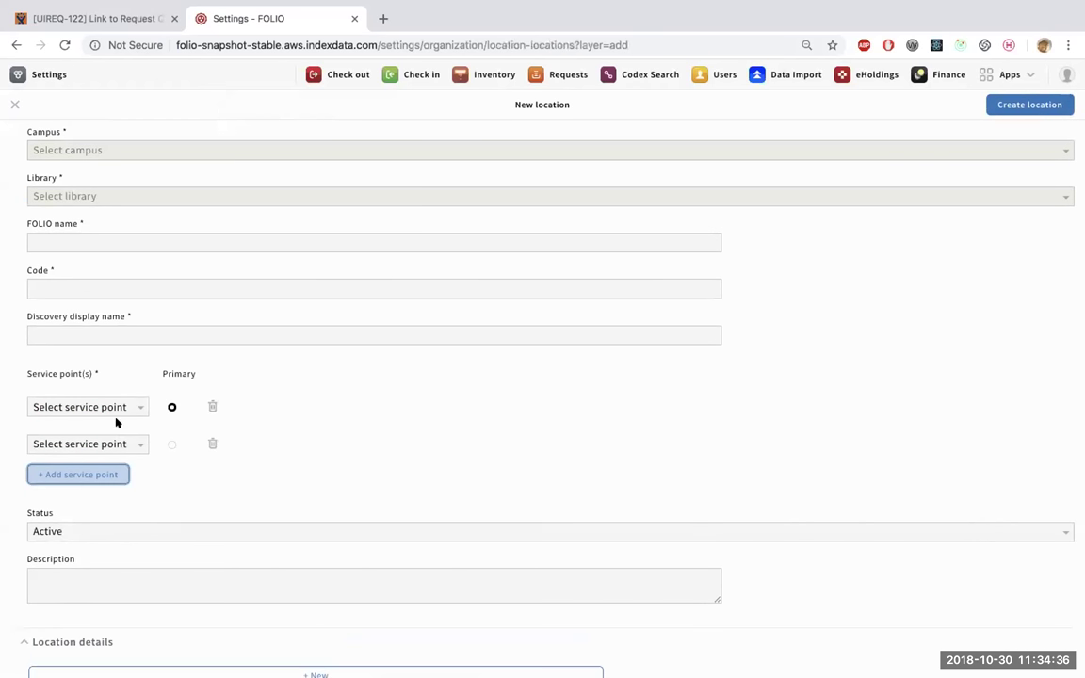
{"action": "left_click", "coordinate": [137, 405]}
{"action": "key", "text": "Escape"}
{"action": "left_click", "coordinate": [104, 440]}
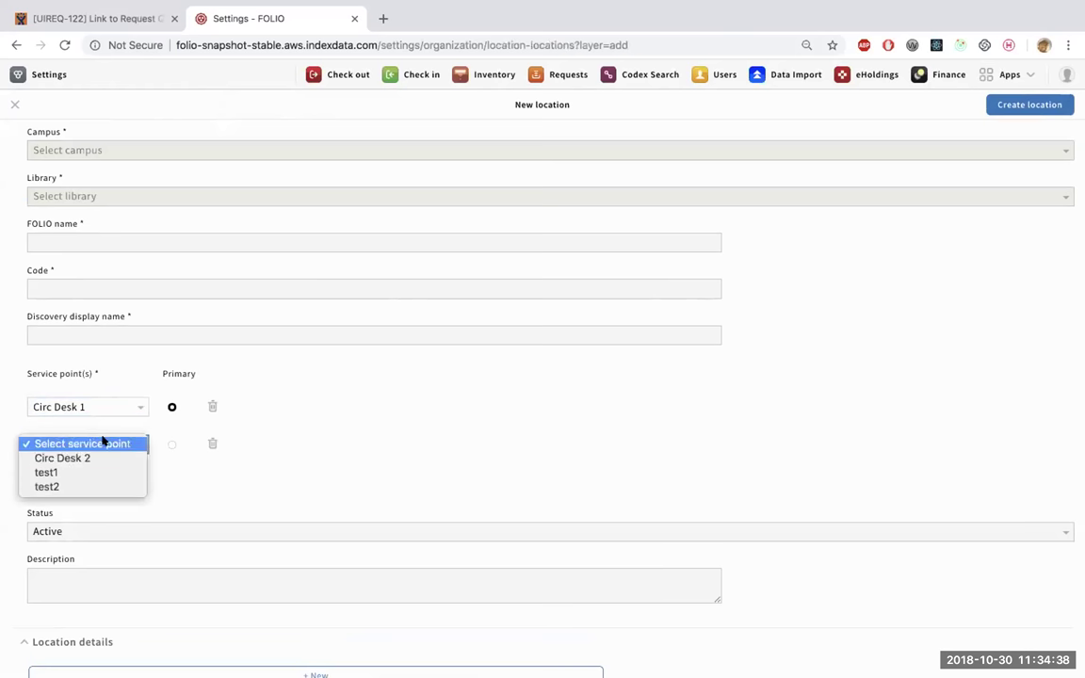
{"action": "left_click", "coordinate": [93, 456]}
{"action": "left_click", "coordinate": [98, 476]}
{"action": "left_click", "coordinate": [213, 483]}
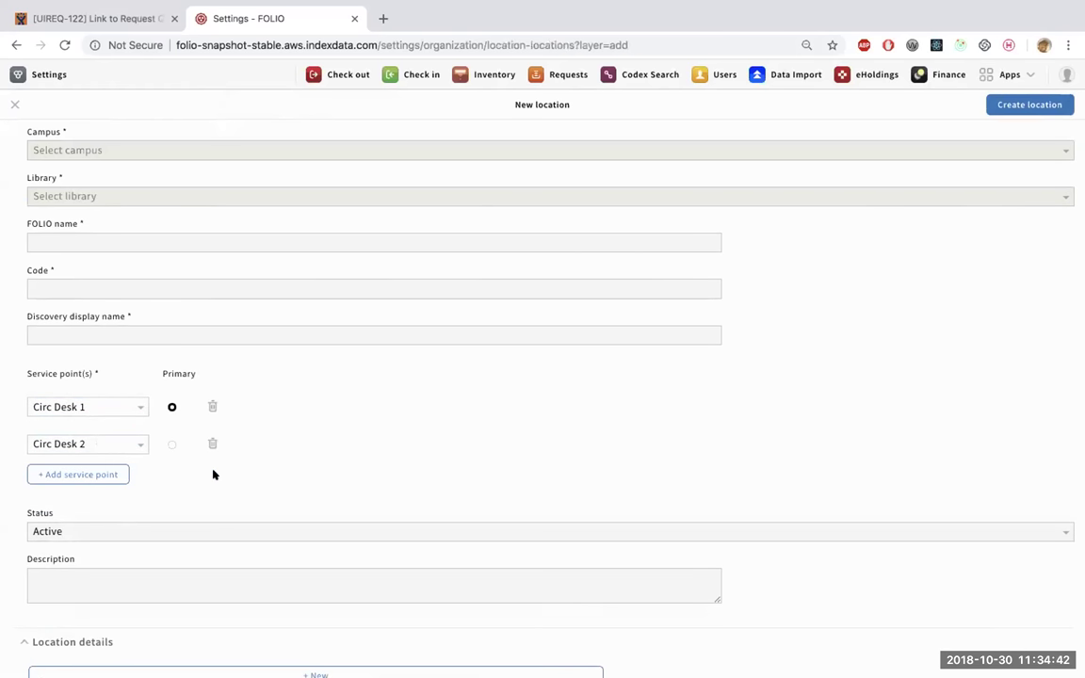
Step: Remove the primary Circ Desk 1 row, and change the remaining service point to Circ Desk 1
{"action": "left_click", "coordinate": [213, 407]}
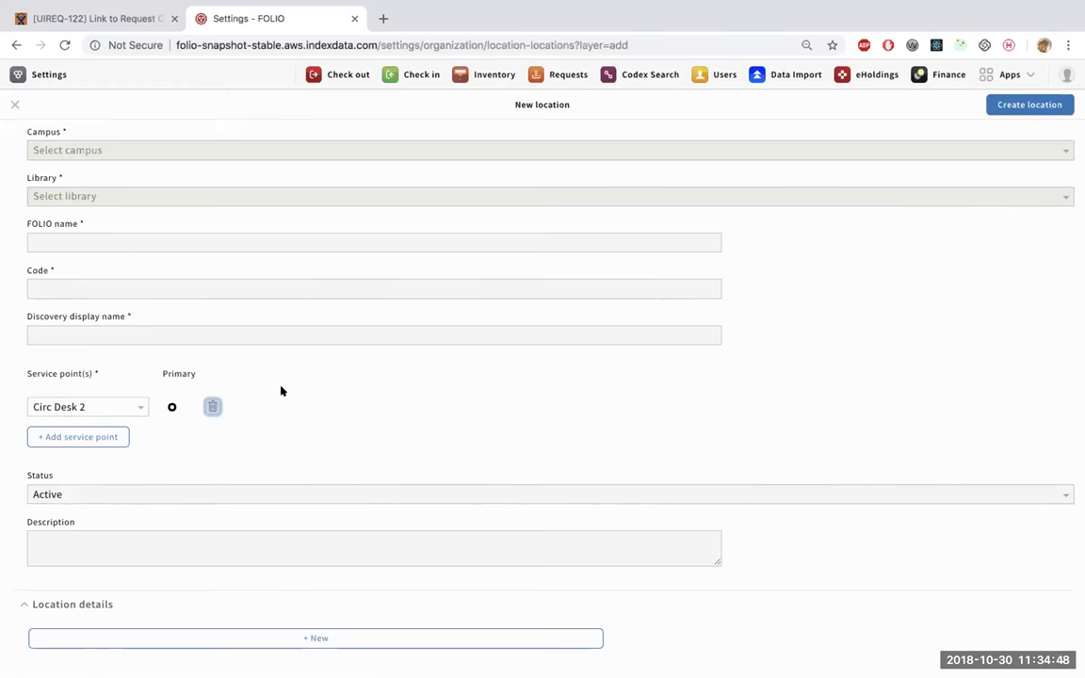
{"action": "left_click", "coordinate": [110, 405]}
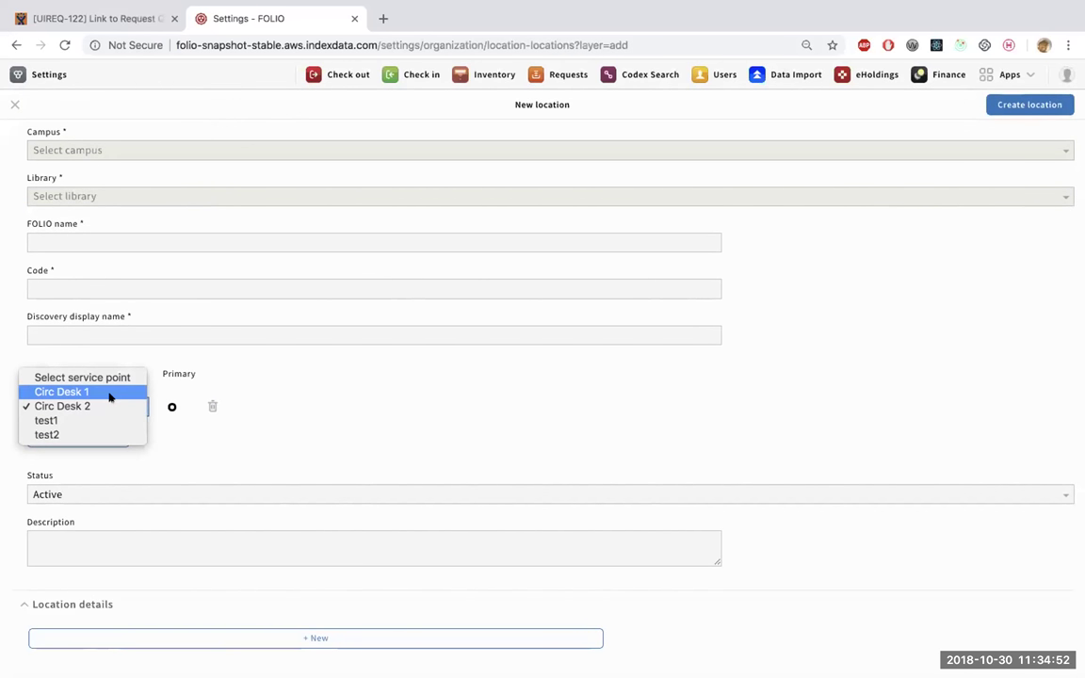
{"action": "left_click", "coordinate": [113, 392]}
{"action": "left_click", "coordinate": [141, 407]}
{"action": "left_click", "coordinate": [243, 410]}
Step: Add Circ Desk 2 as the second service point, and add a third row and open its service point options
{"action": "left_click", "coordinate": [108, 437]}
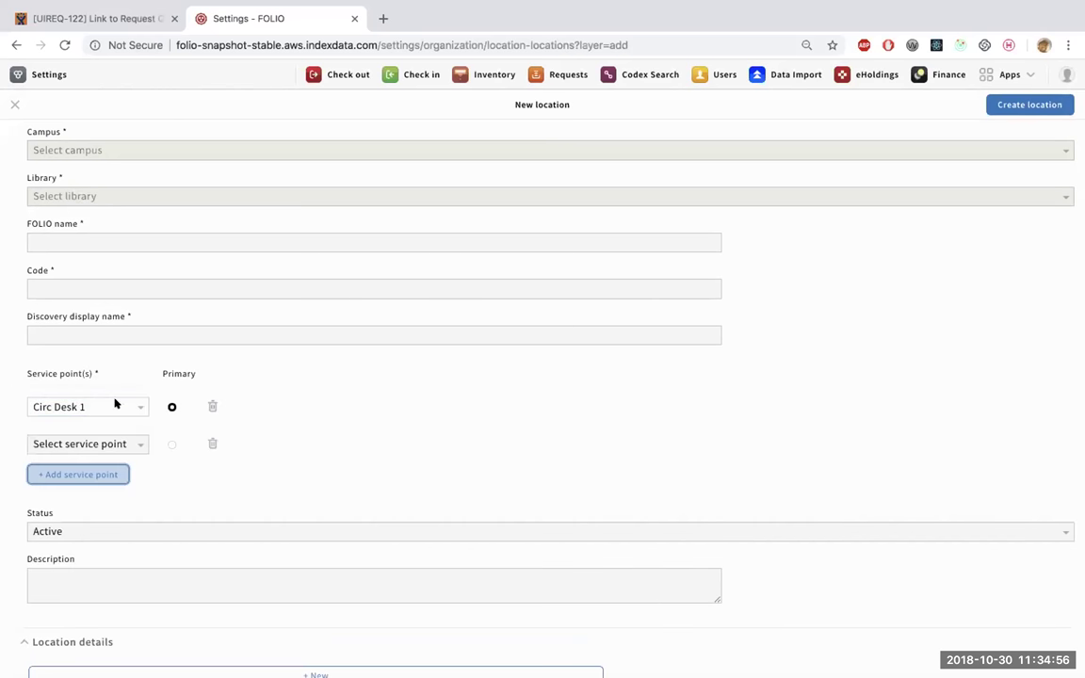
{"action": "left_click", "coordinate": [113, 446]}
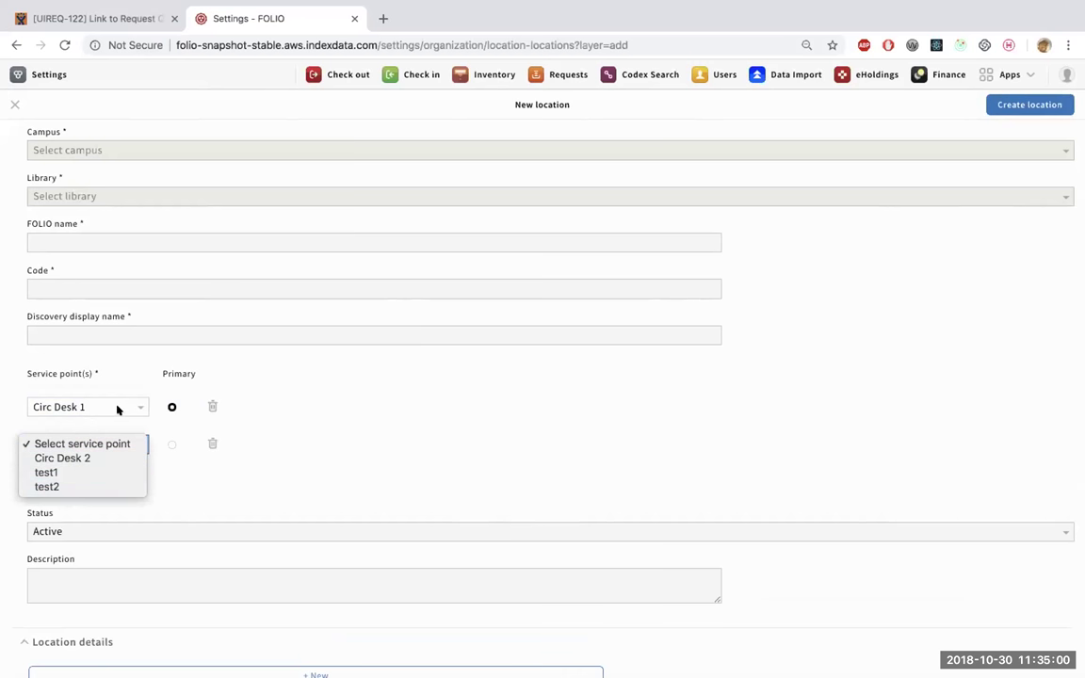
{"action": "left_click", "coordinate": [92, 460]}
{"action": "left_click", "coordinate": [82, 472]}
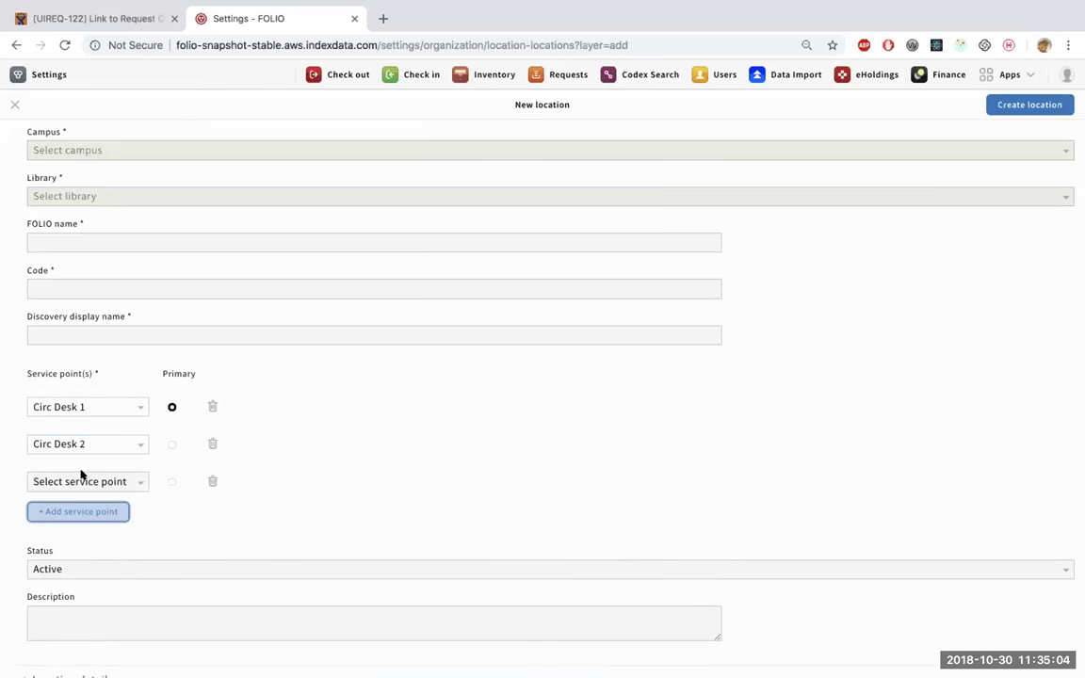
{"action": "left_click", "coordinate": [80, 480]}
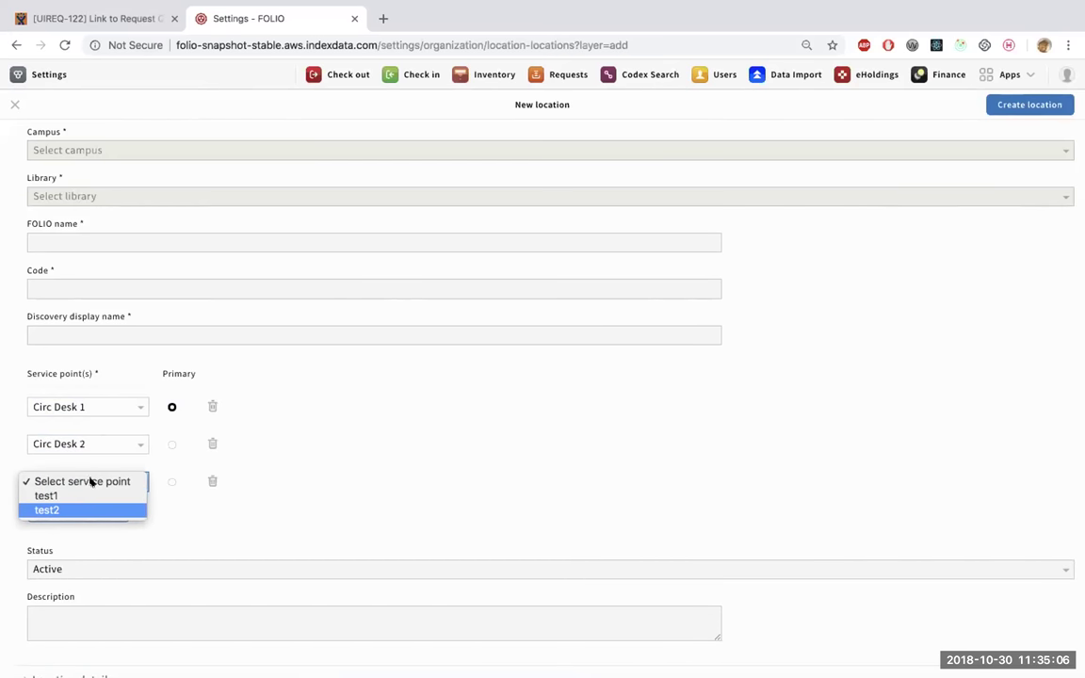
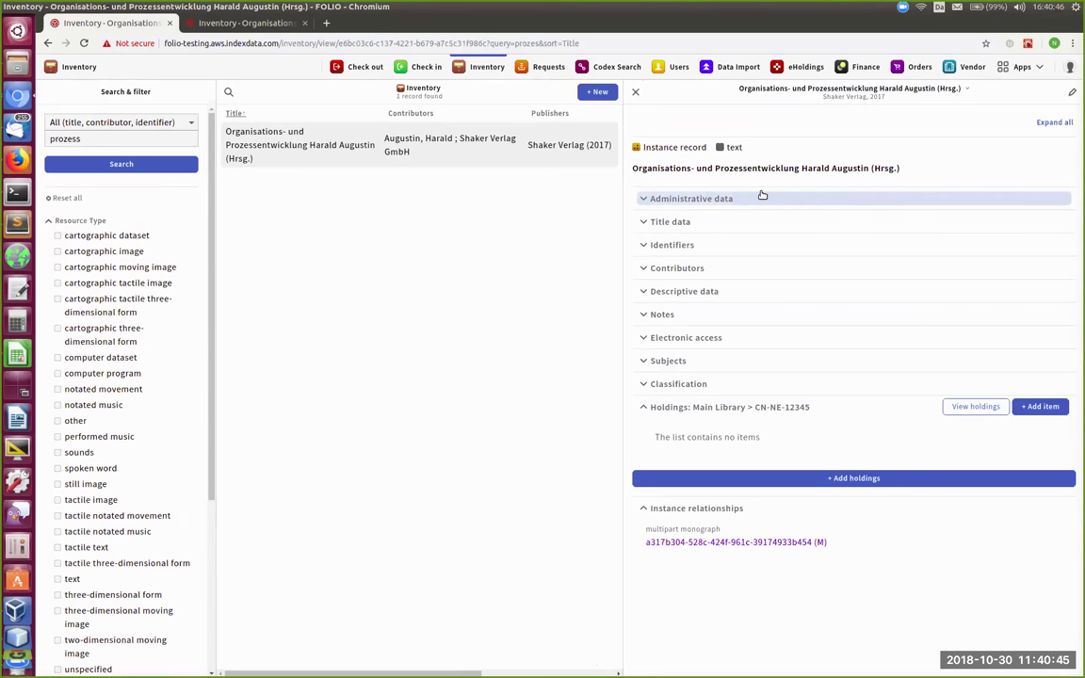
Step: Compare the instance record in Inventory with its holdings record edit form in the other tab, and return to the instance record
{"action": "double_click", "coordinate": [811, 204]}
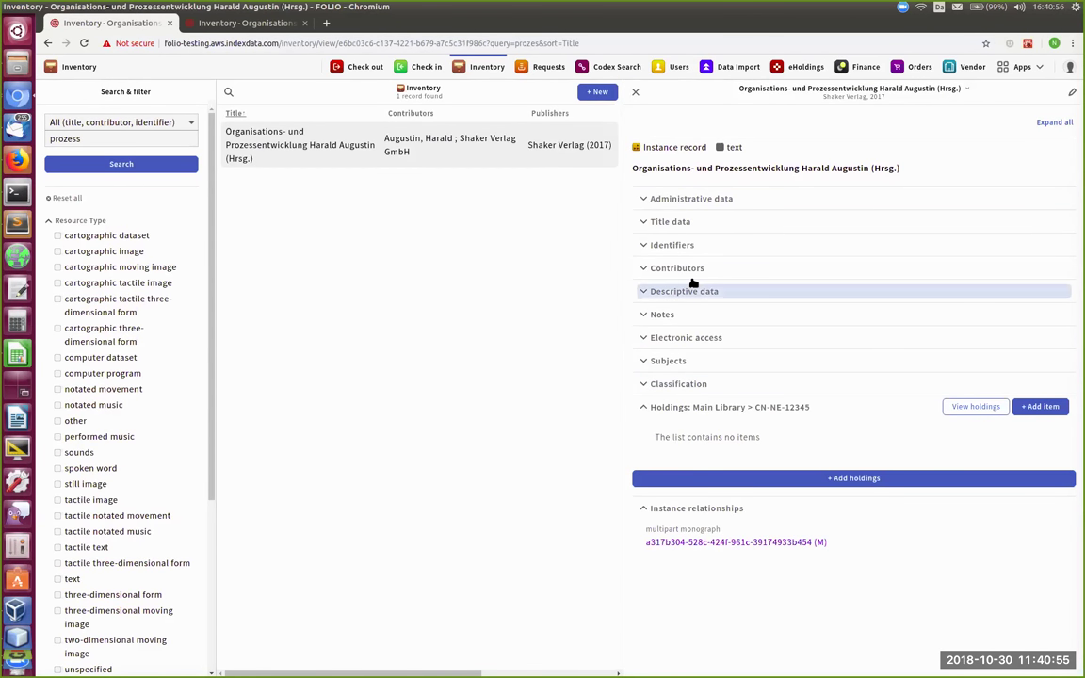
{"action": "left_click", "coordinate": [241, 26]}
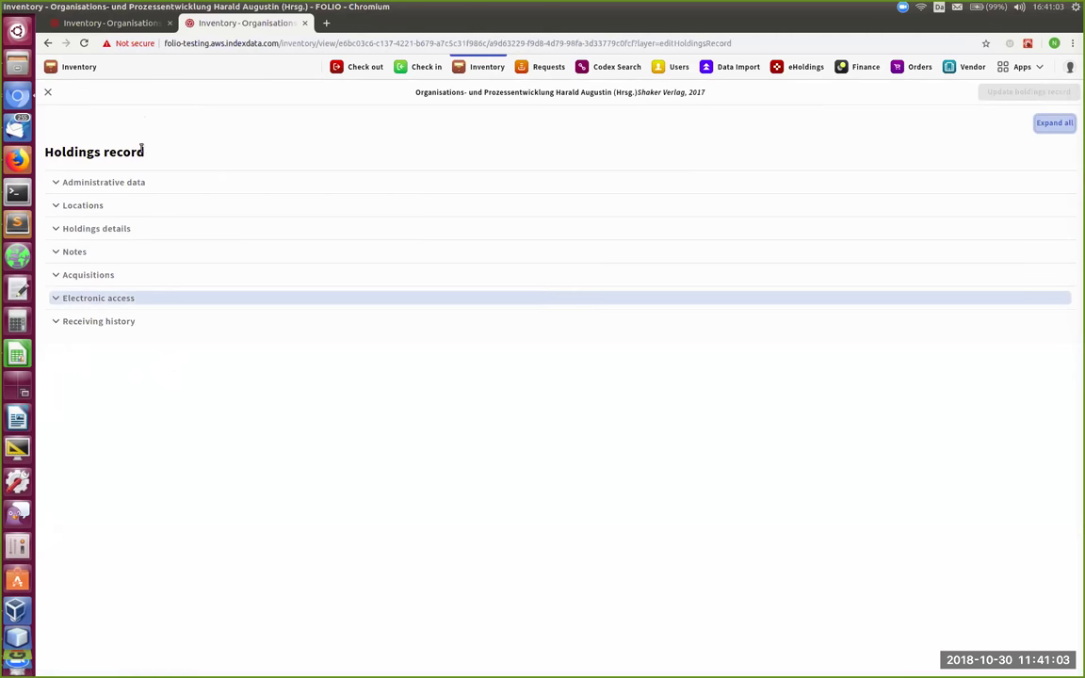
{"action": "left_click", "coordinate": [99, 25]}
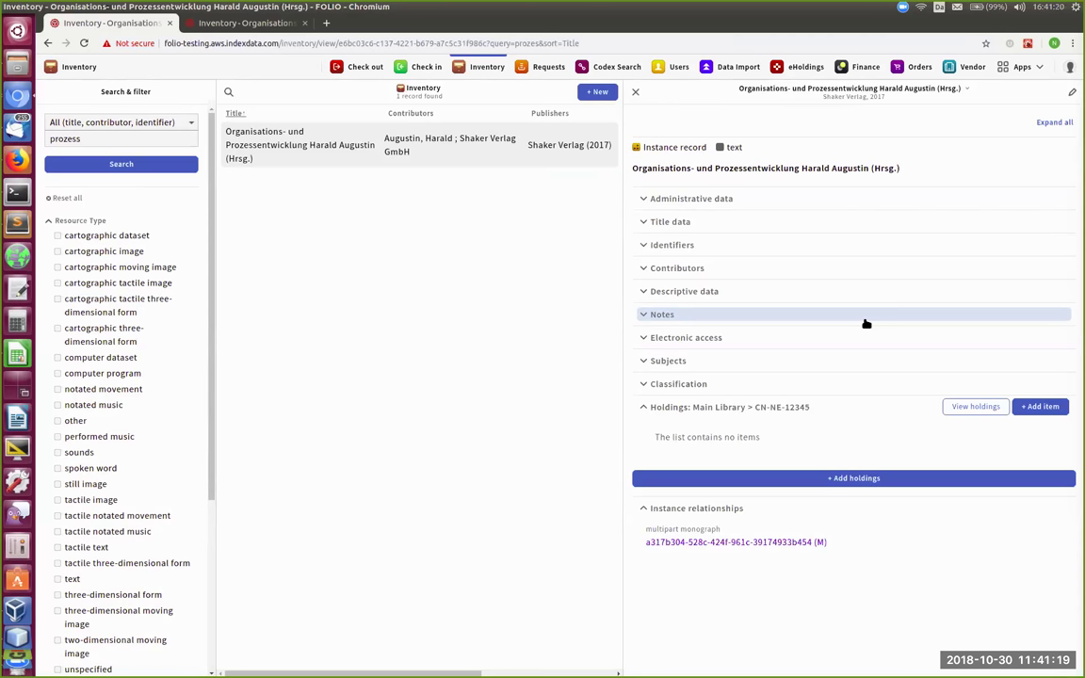
Step: Expand all sections of the instance record and review them from administrative data through instance relationships
{"action": "left_click", "coordinate": [1061, 124]}
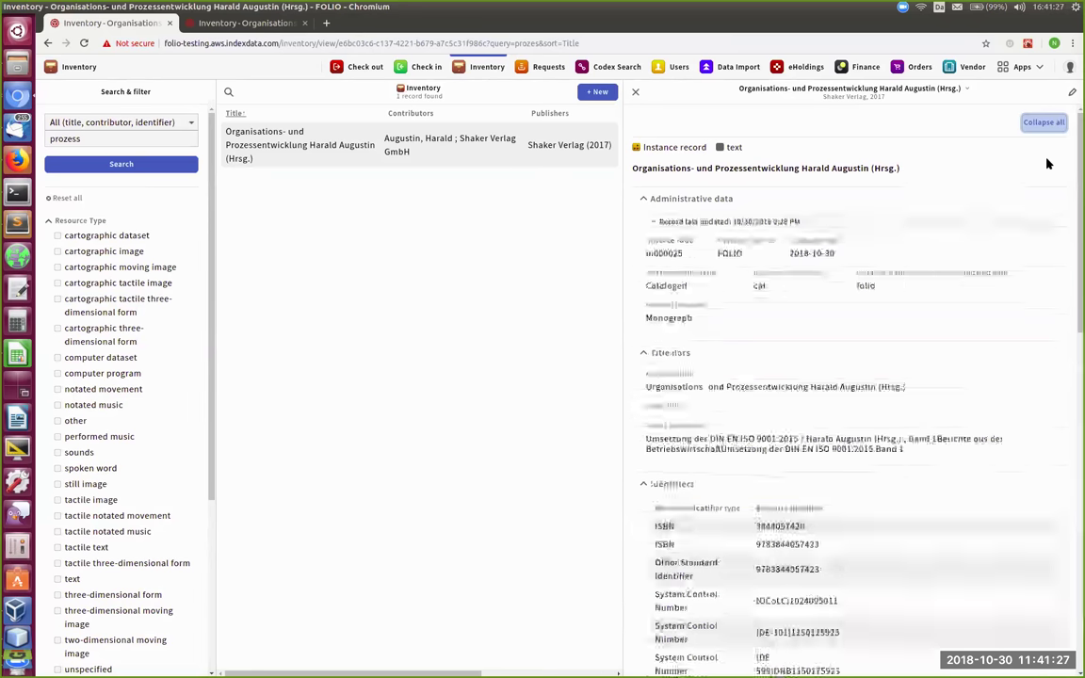
{"action": "scroll", "coordinate": [968, 329], "scroll_direction": "down", "scroll_amount": 2}
{"action": "scroll", "coordinate": [968, 329], "scroll_direction": "down", "scroll_amount": 10}
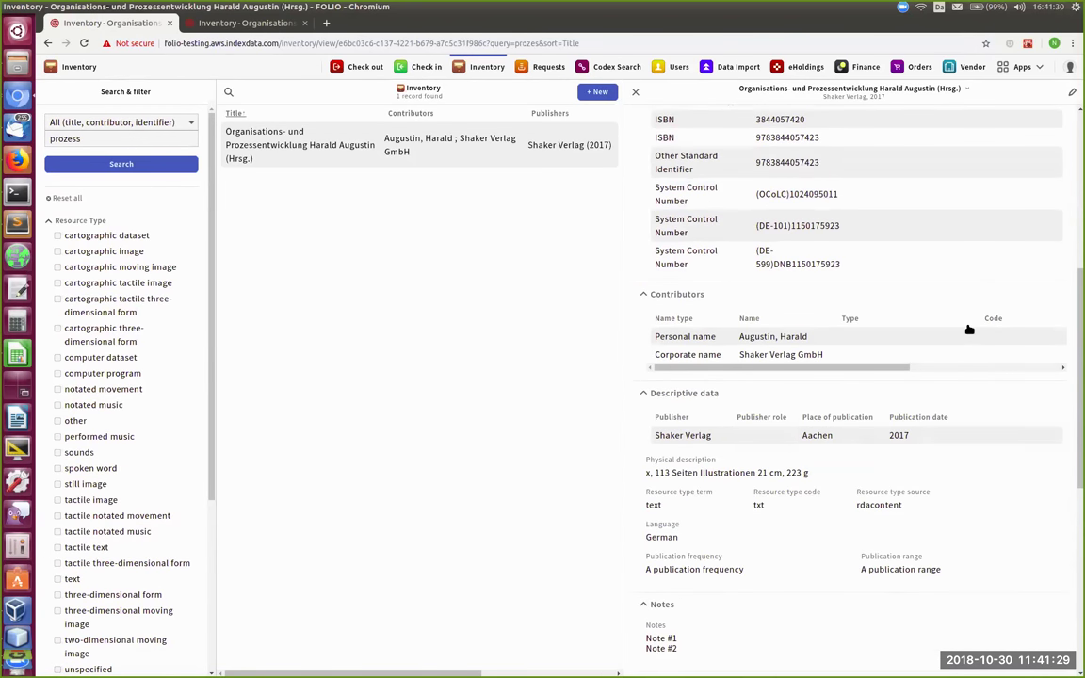
{"action": "scroll", "coordinate": [952, 396], "scroll_direction": "down", "scroll_amount": 1}
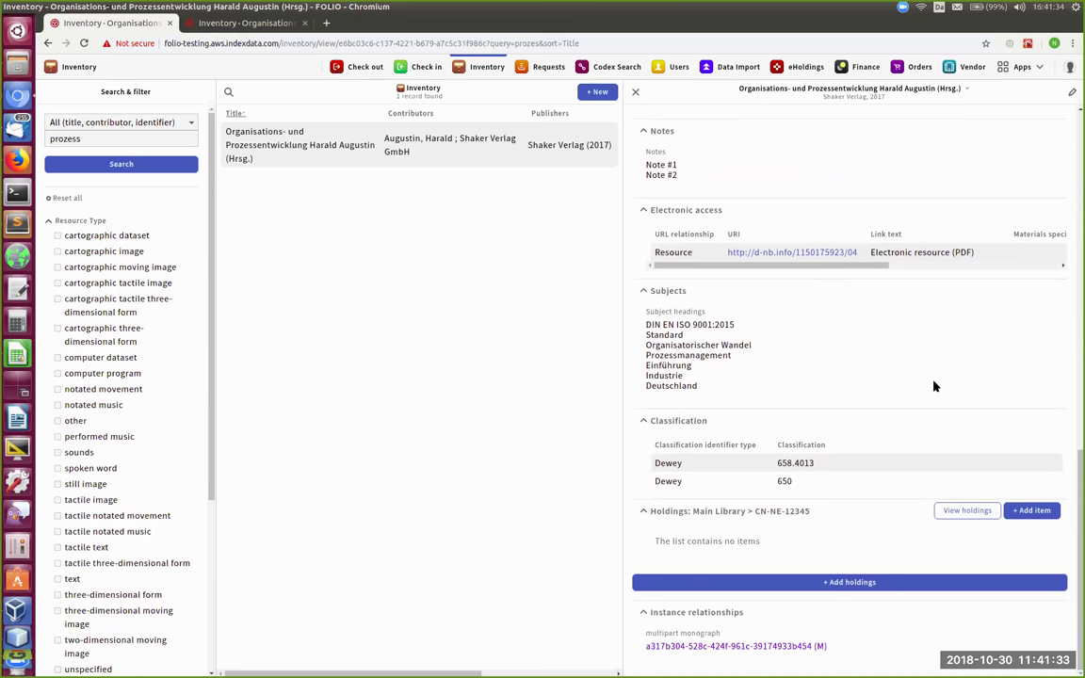
{"action": "scroll", "coordinate": [934, 386], "scroll_direction": "up", "scroll_amount": 4}
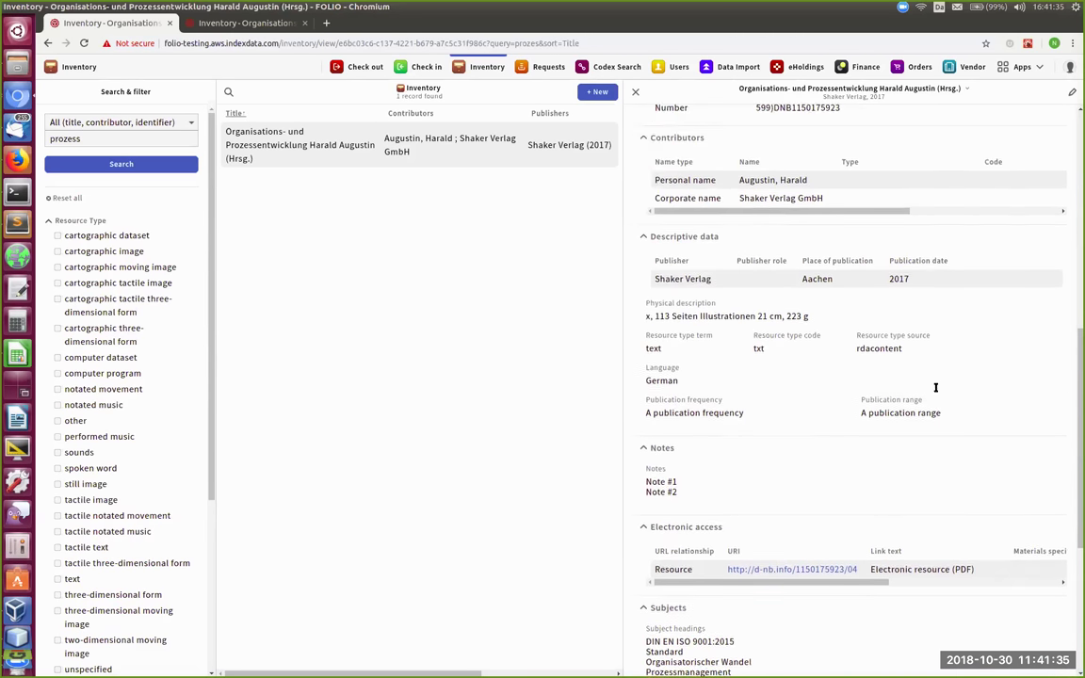
{"action": "scroll", "coordinate": [936, 388], "scroll_direction": "up", "scroll_amount": 7}
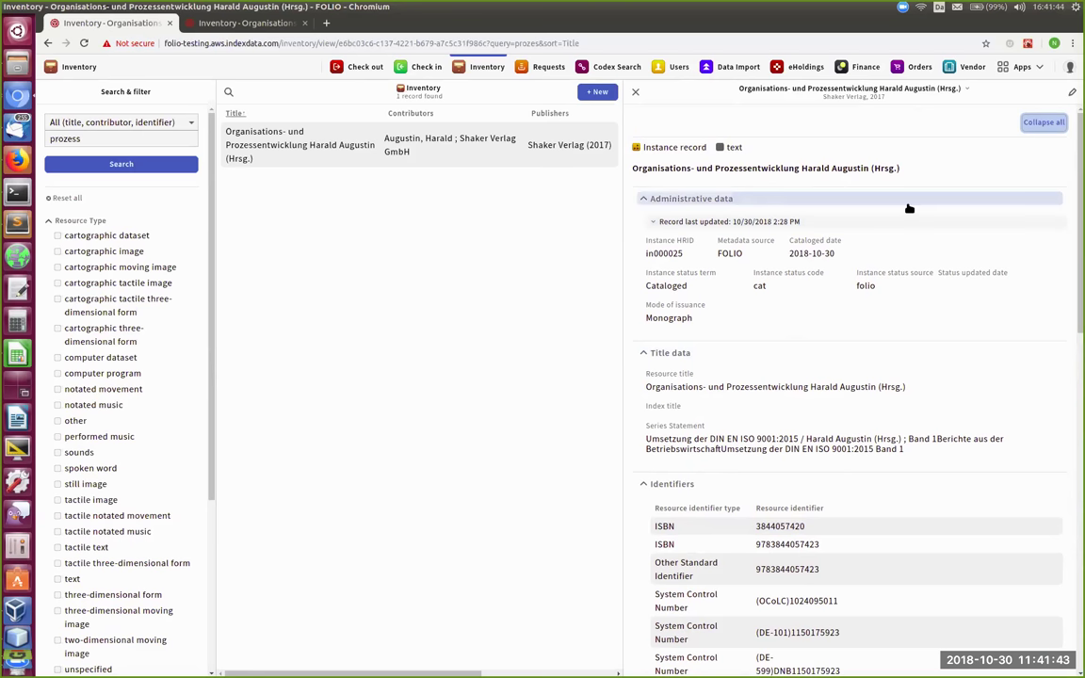
Step: Open the instance record for editing and examine its administrative data, title, identifier and contributor fields
{"action": "left_click", "coordinate": [1074, 93]}
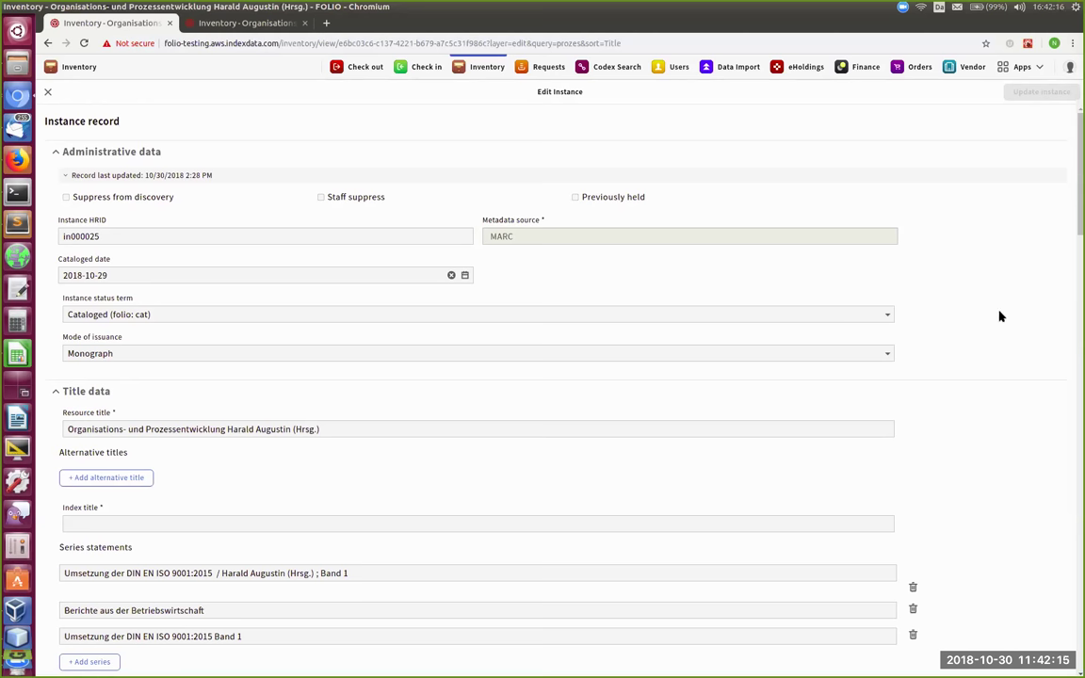
{"action": "scroll", "coordinate": [1000, 316], "scroll_direction": "down", "scroll_amount": 1}
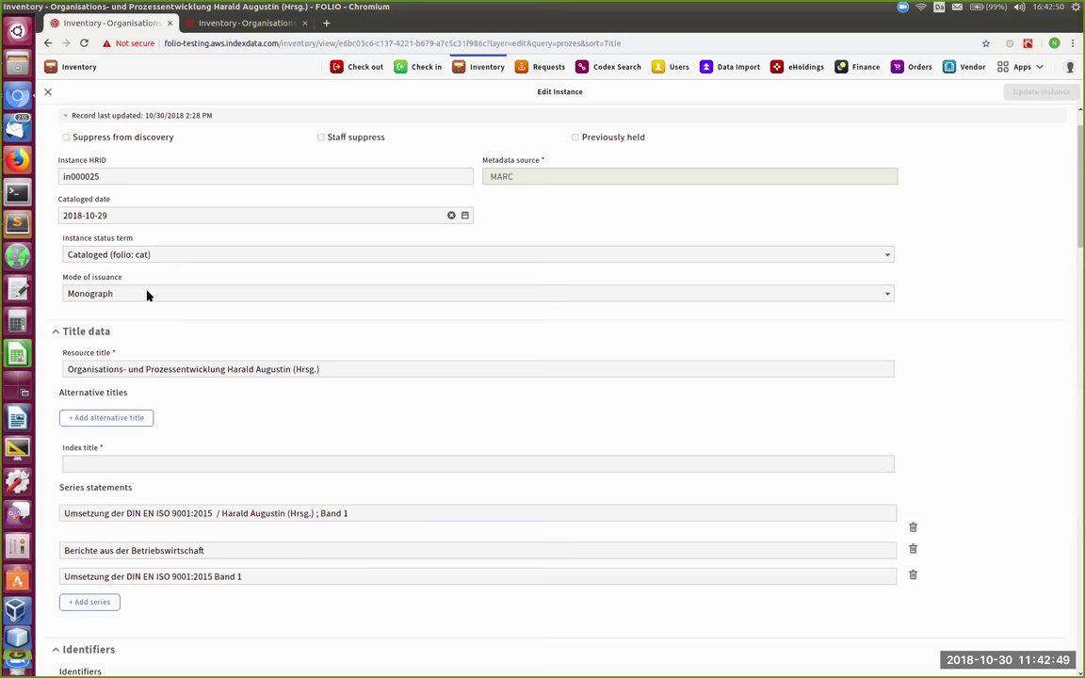
{"action": "scroll", "coordinate": [169, 374], "scroll_direction": "down", "scroll_amount": 1}
{"action": "scroll", "coordinate": [170, 374], "scroll_direction": "down", "scroll_amount": 4}
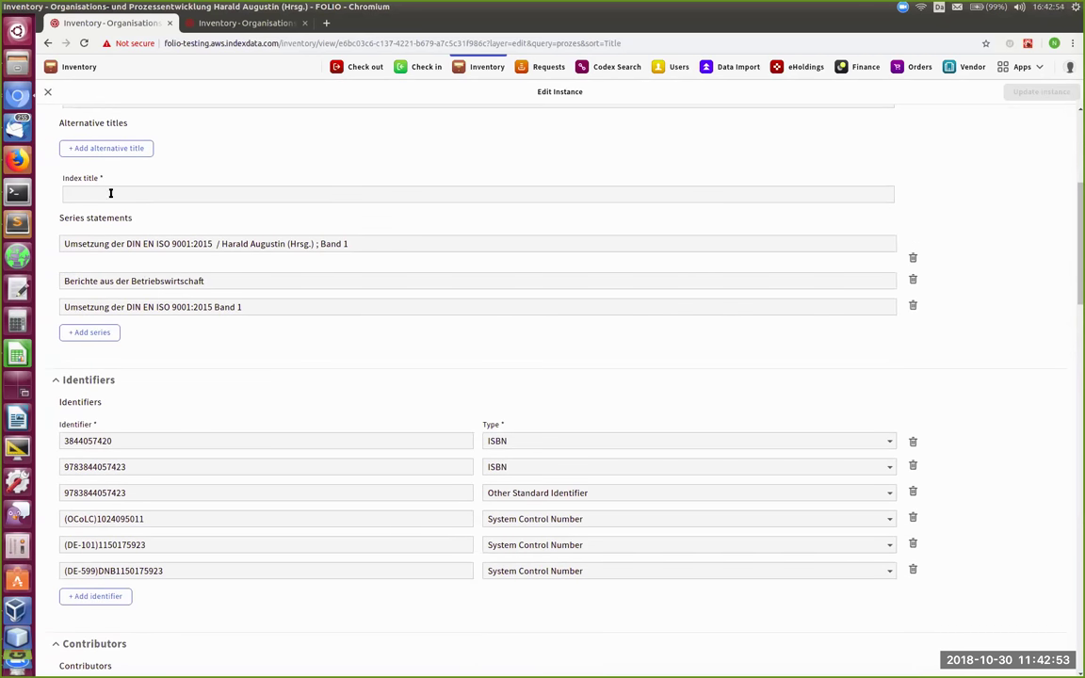
{"action": "scroll", "coordinate": [159, 194], "scroll_direction": "up", "scroll_amount": 1}
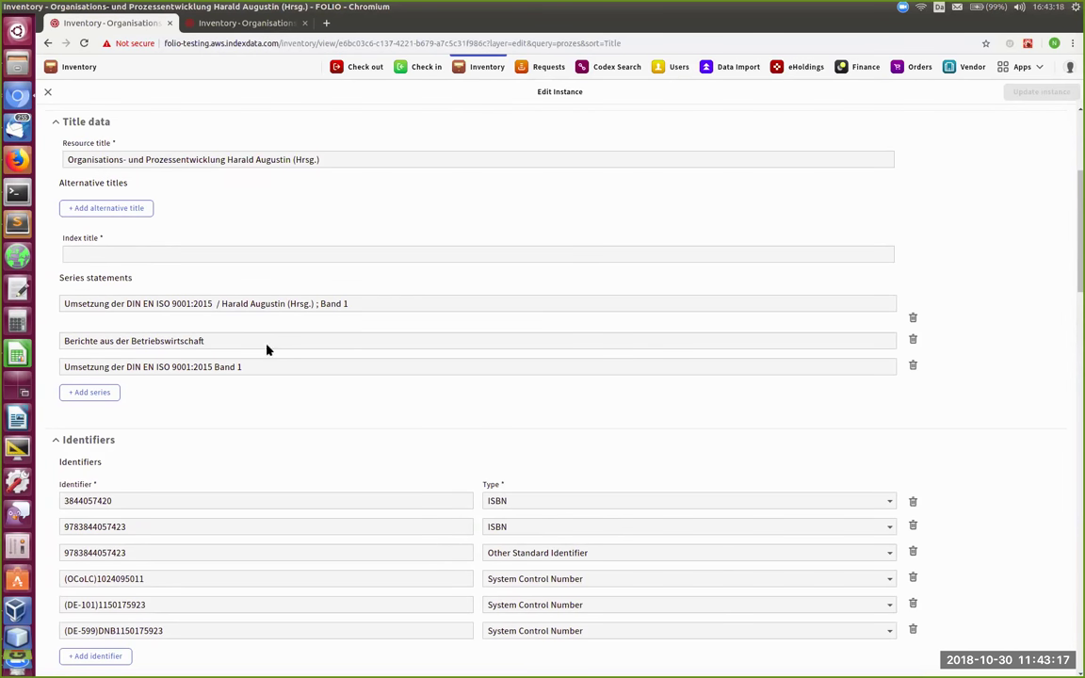
{"action": "scroll", "coordinate": [264, 367], "scroll_direction": "down", "scroll_amount": 1}
{"action": "scroll", "coordinate": [277, 383], "scroll_direction": "down", "scroll_amount": 5}
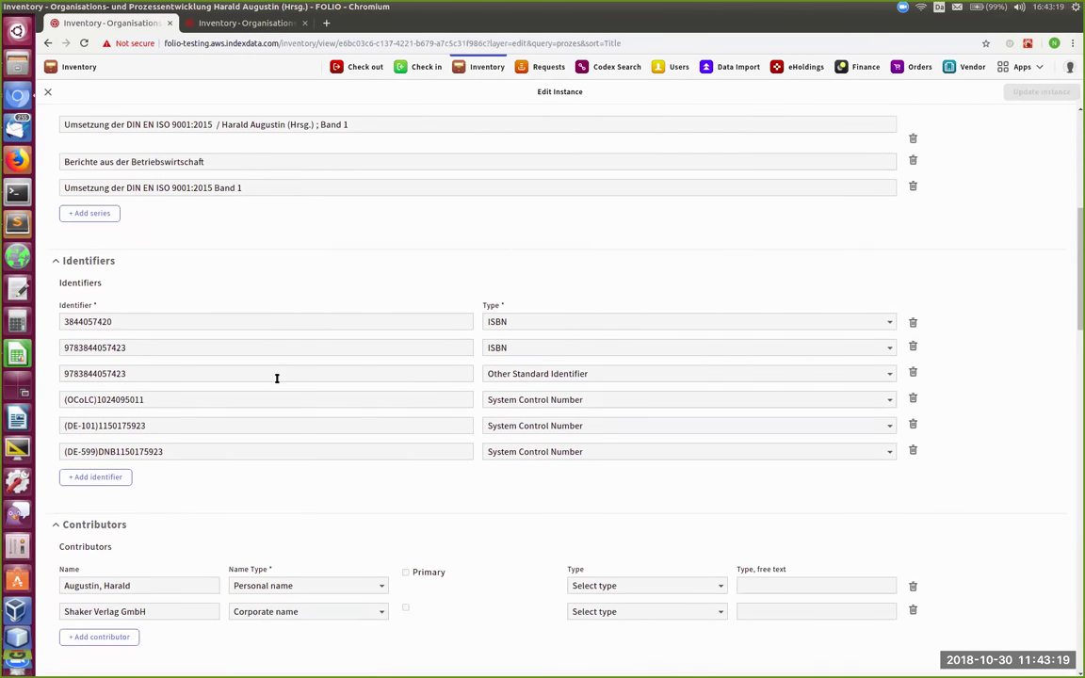
{"action": "scroll", "coordinate": [278, 385], "scroll_direction": "down", "scroll_amount": 2}
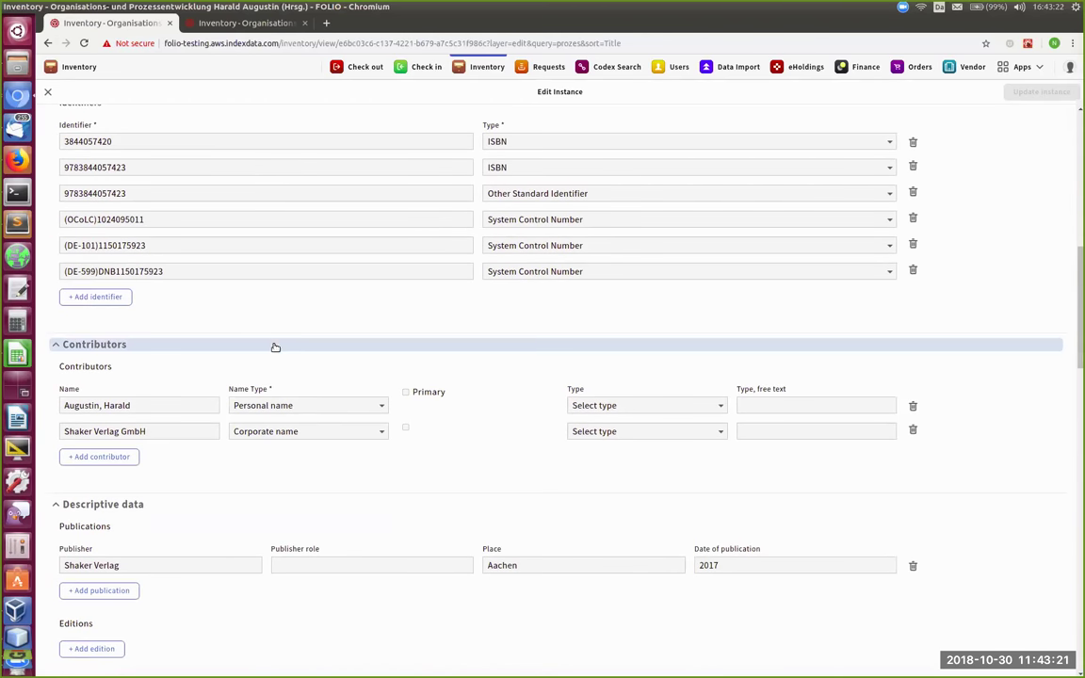
{"action": "scroll", "coordinate": [189, 342], "scroll_direction": "down", "scroll_amount": 2}
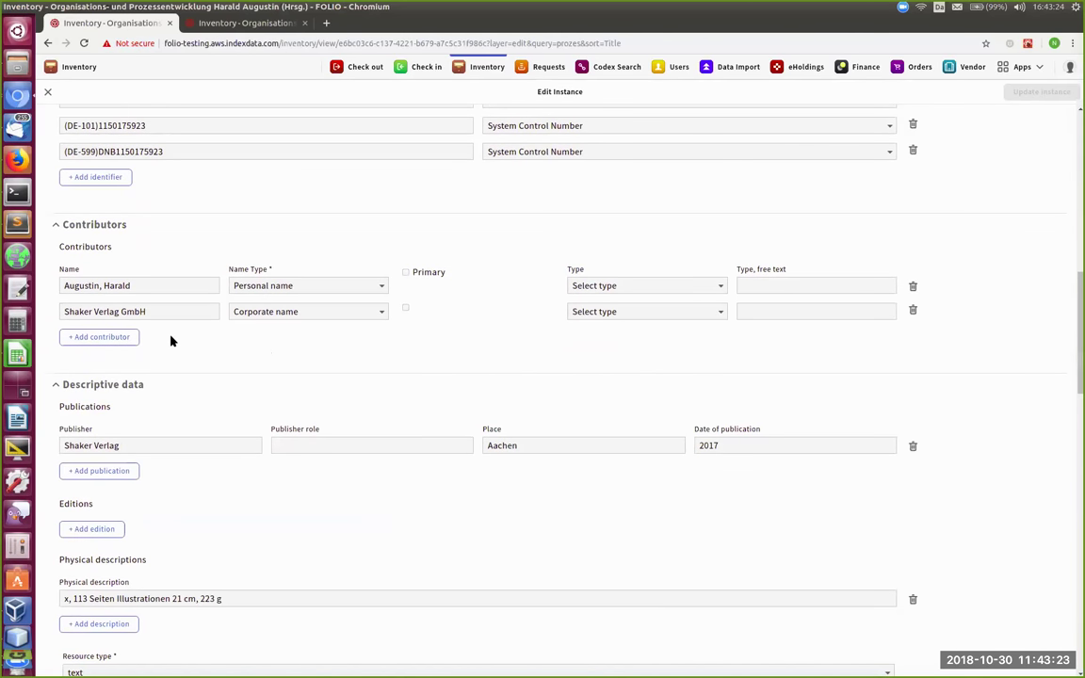
Step: Examine the instance edit form's descriptive data, notes, electronic access, subjects, classifications and instance relationships
{"action": "scroll", "coordinate": [170, 339], "scroll_direction": "down", "scroll_amount": 1}
{"action": "scroll", "coordinate": [193, 343], "scroll_direction": "down", "scroll_amount": 4}
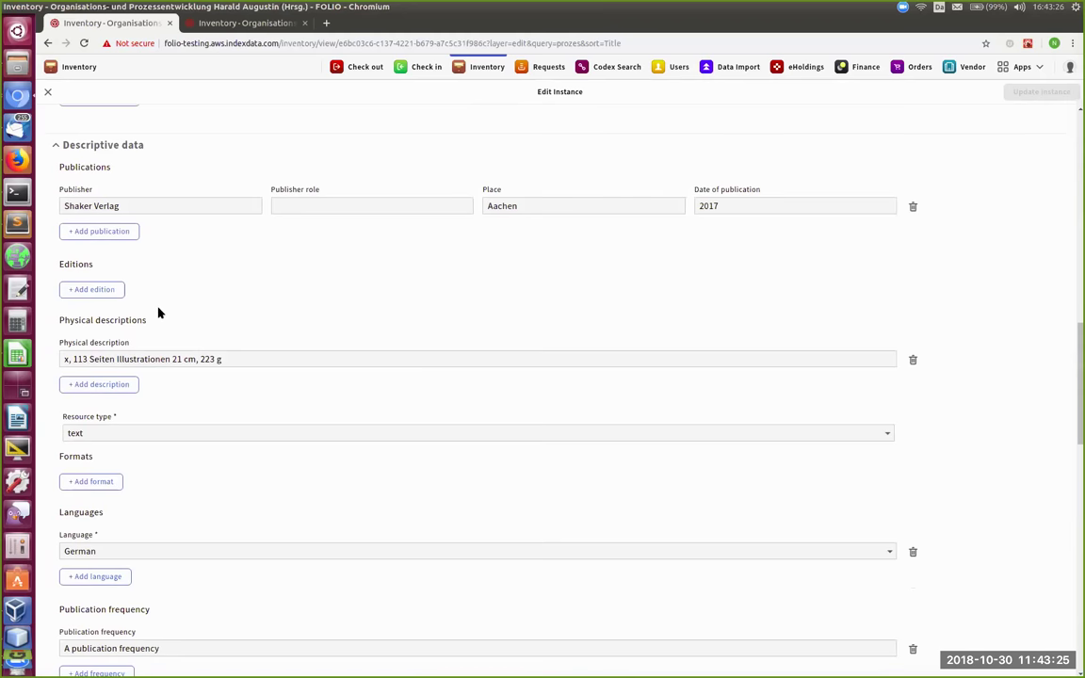
{"action": "scroll", "coordinate": [175, 282], "scroll_direction": "down", "scroll_amount": 1}
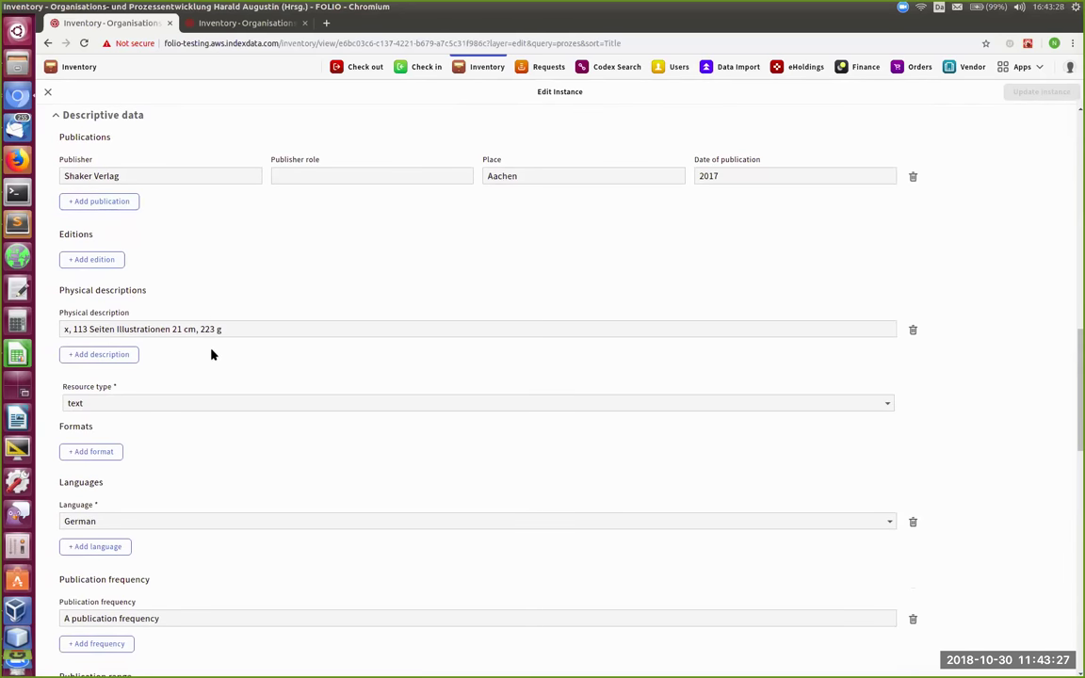
{"action": "scroll", "coordinate": [199, 381], "scroll_direction": "down", "scroll_amount": 3}
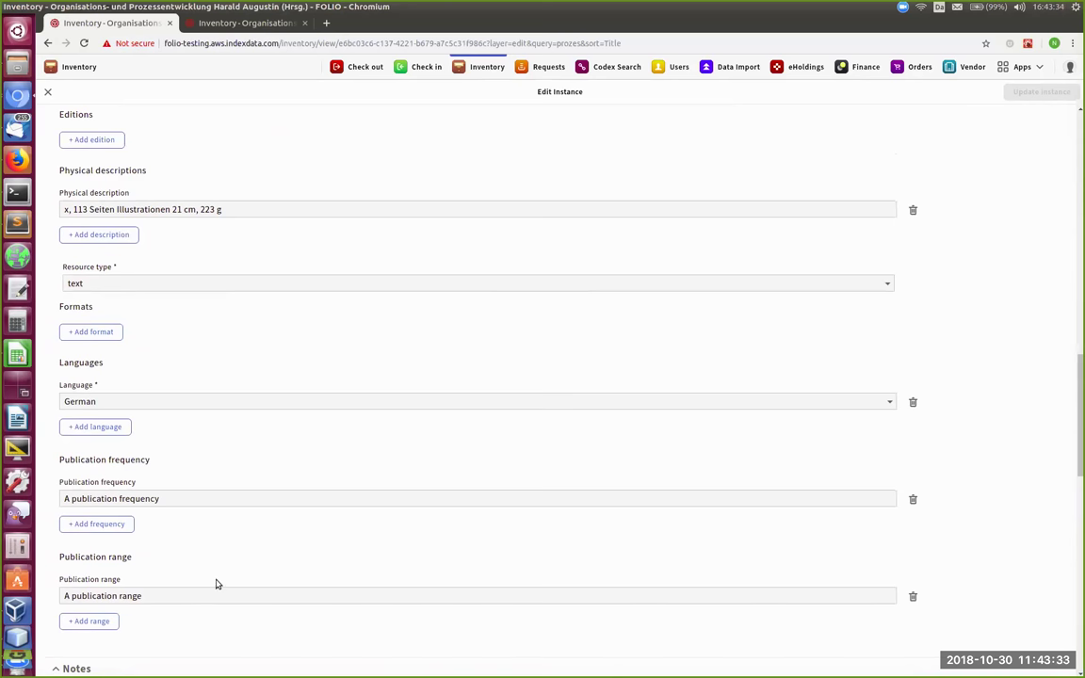
{"action": "scroll", "coordinate": [216, 584], "scroll_direction": "up", "scroll_amount": 5}
{"action": "scroll", "coordinate": [329, 337], "scroll_direction": "down", "scroll_amount": 2}
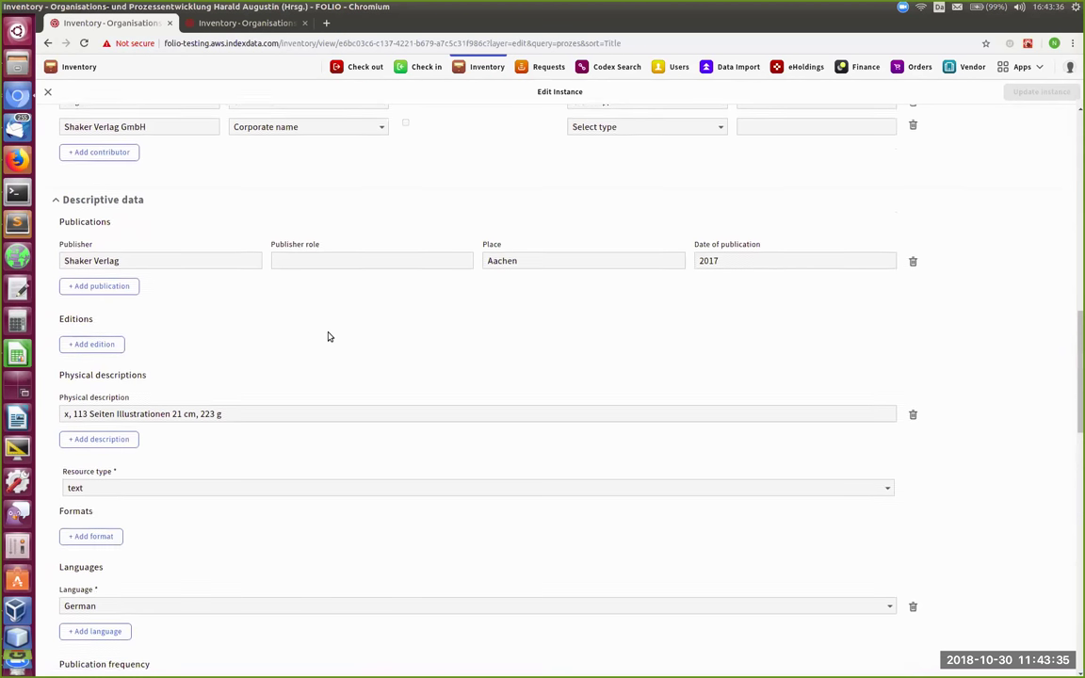
{"action": "scroll", "coordinate": [329, 336], "scroll_direction": "down", "scroll_amount": 12}
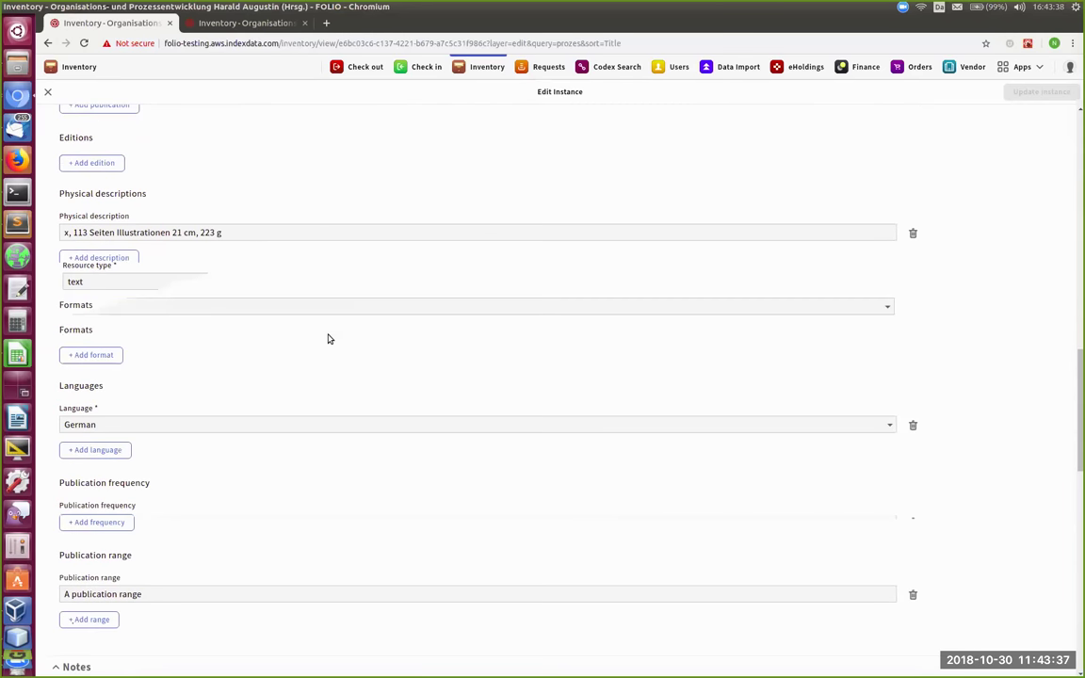
{"action": "scroll", "coordinate": [295, 495], "scroll_direction": "down", "scroll_amount": 2}
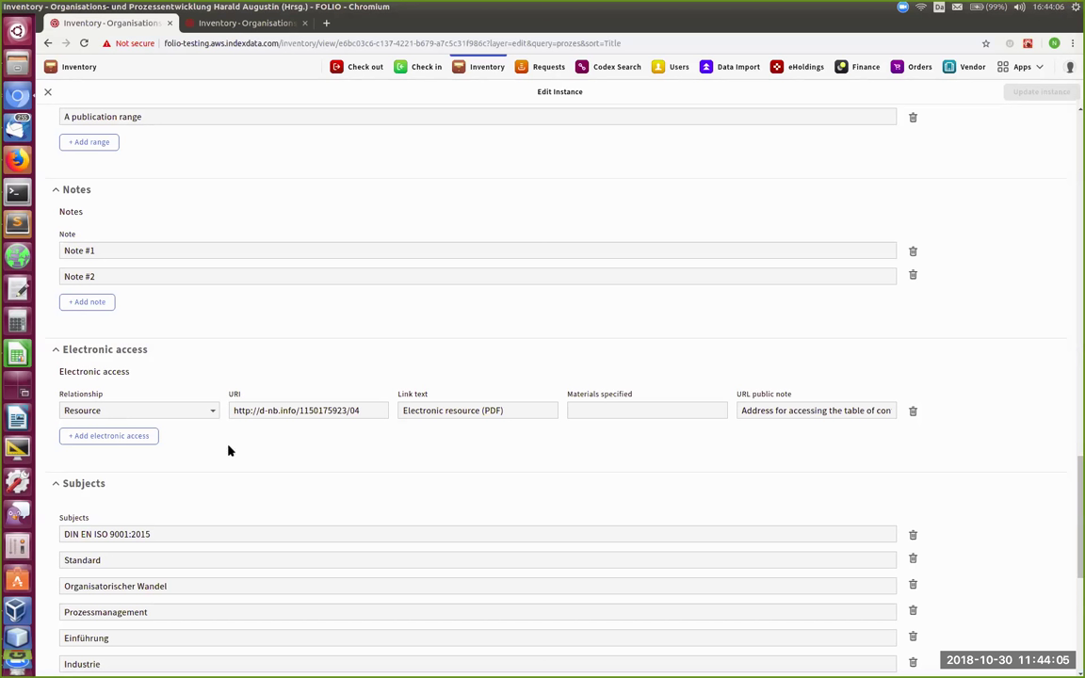
{"action": "scroll", "coordinate": [228, 450], "scroll_direction": "down", "scroll_amount": 4}
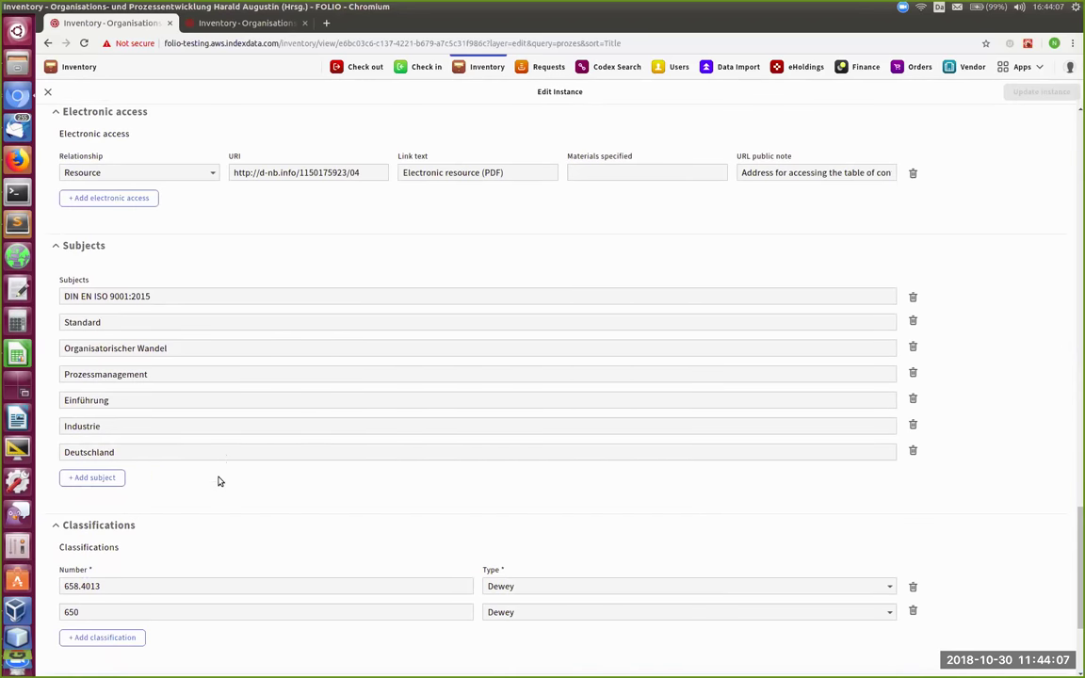
{"action": "scroll", "coordinate": [217, 482], "scroll_direction": "down", "scroll_amount": 1}
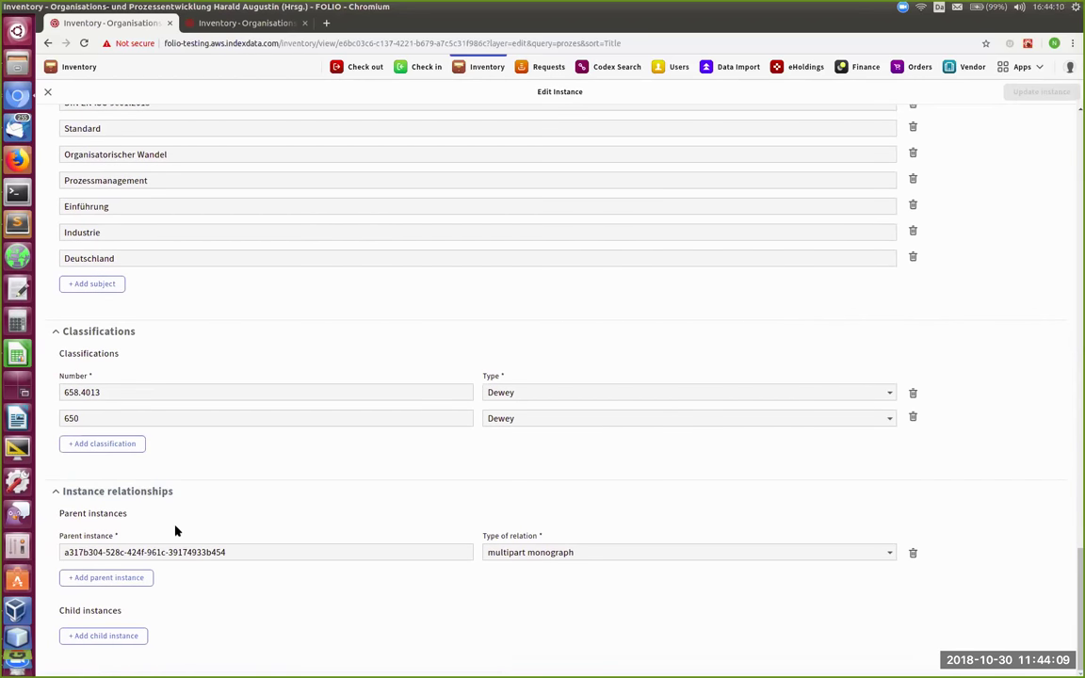
{"action": "scroll", "coordinate": [234, 496], "scroll_direction": "up", "scroll_amount": 5}
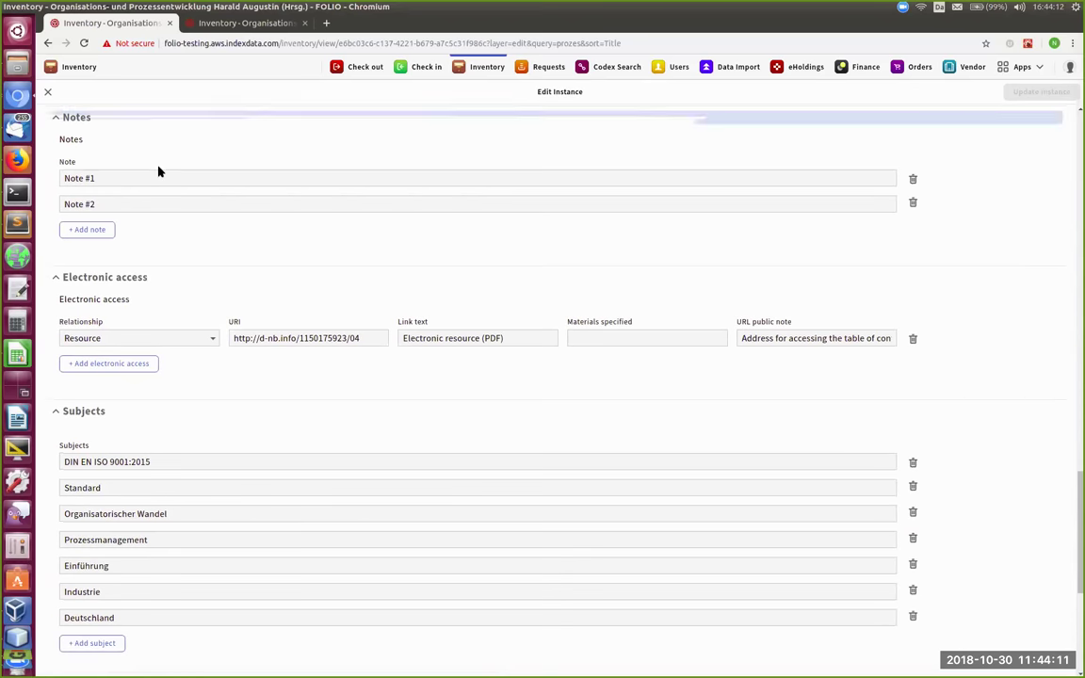
Step: Switch to the holdings record edit form, expand all its sections, and add an empty second former holdings ID row
{"action": "left_click", "coordinate": [243, 23]}
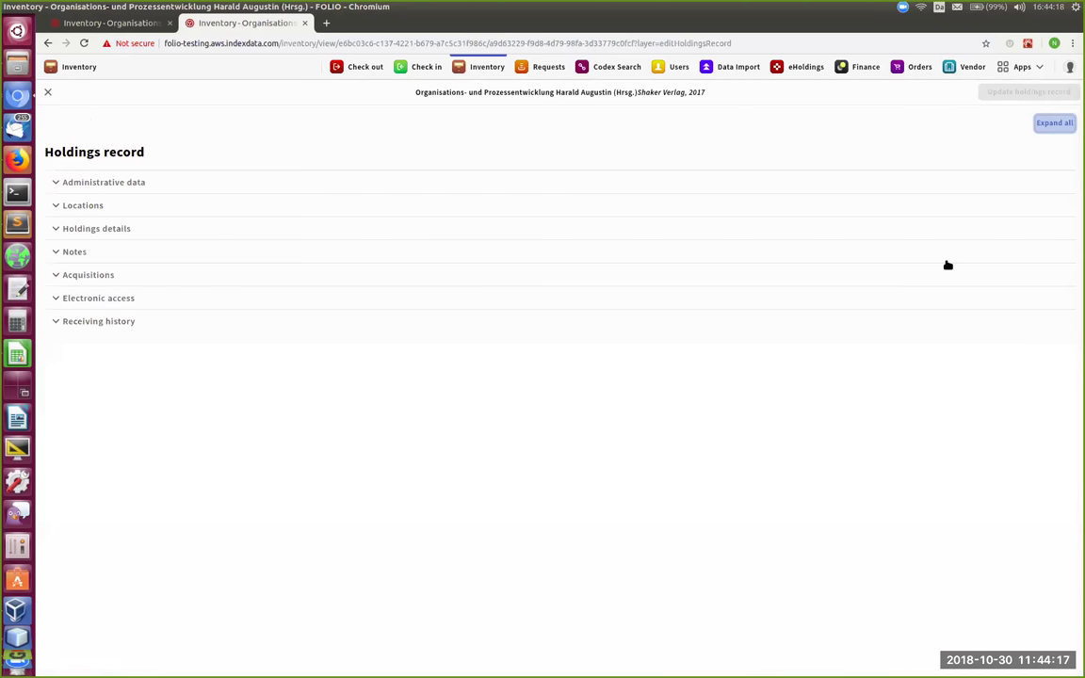
{"action": "left_click", "coordinate": [1059, 123]}
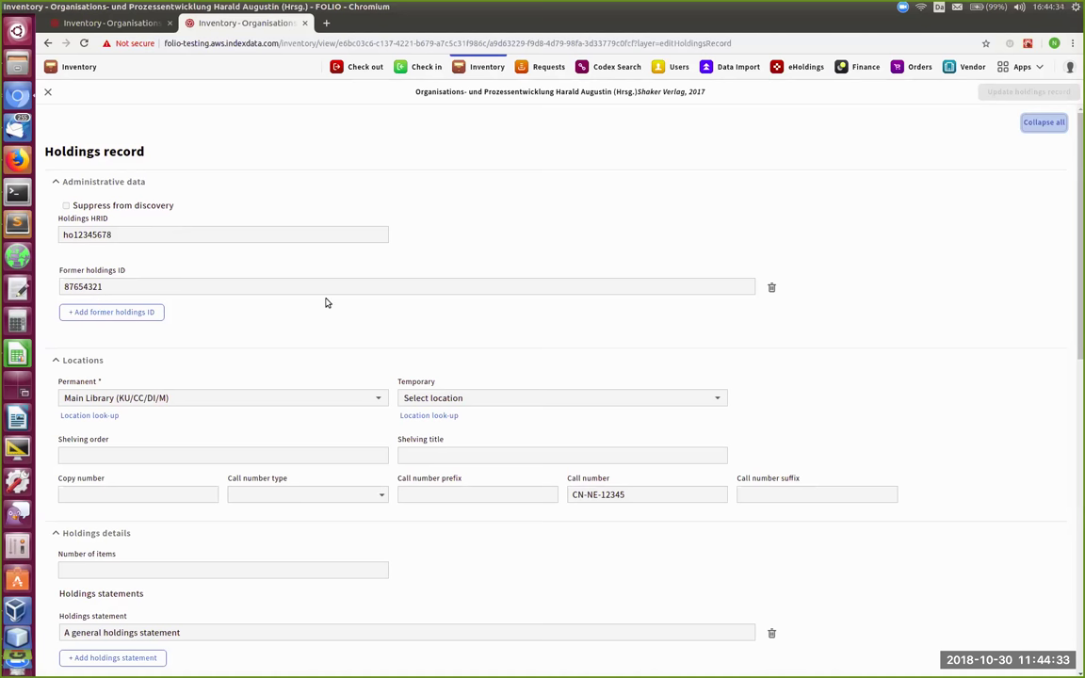
{"action": "left_click", "coordinate": [117, 314]}
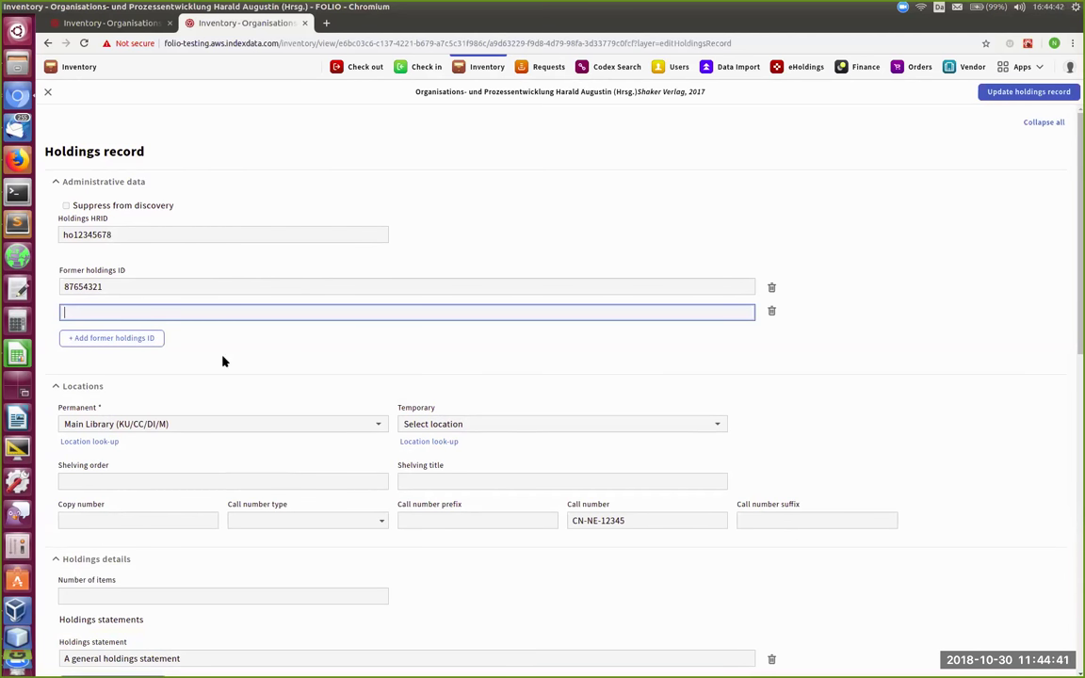
Step: Review the locations and holdings details, and add an empty second row for holdings statements for indexes
{"action": "scroll", "coordinate": [223, 360], "scroll_direction": "down", "scroll_amount": 1}
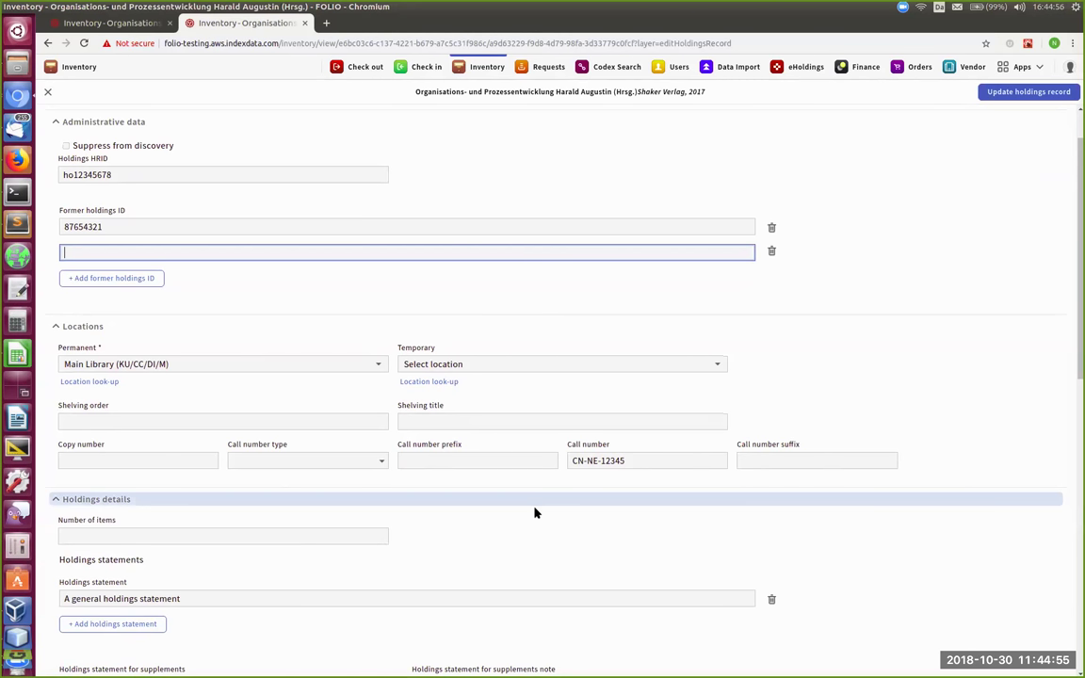
{"action": "scroll", "coordinate": [502, 546], "scroll_direction": "down", "scroll_amount": 4}
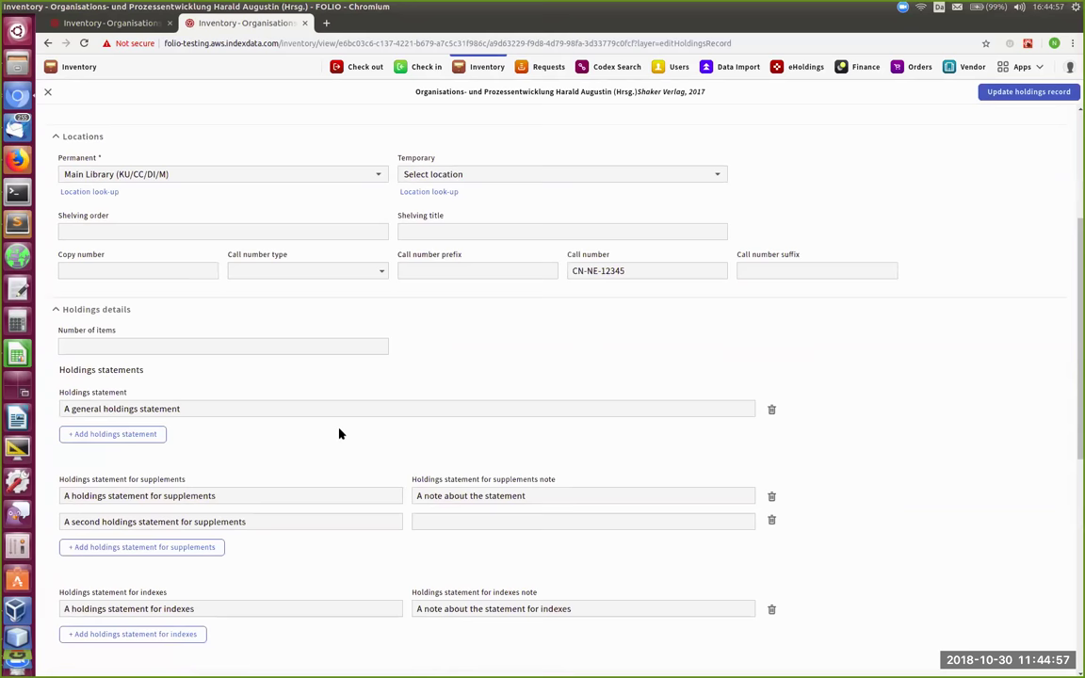
{"action": "scroll", "coordinate": [233, 417], "scroll_direction": "down", "scroll_amount": 1}
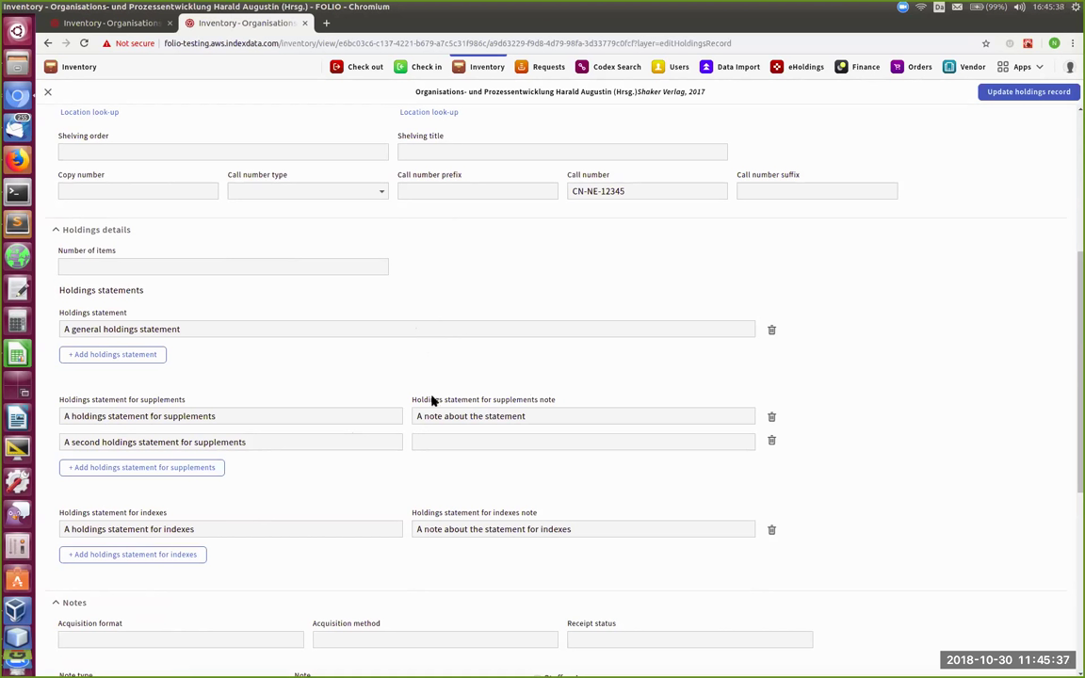
{"action": "scroll", "coordinate": [250, 487], "scroll_direction": "down", "scroll_amount": 3}
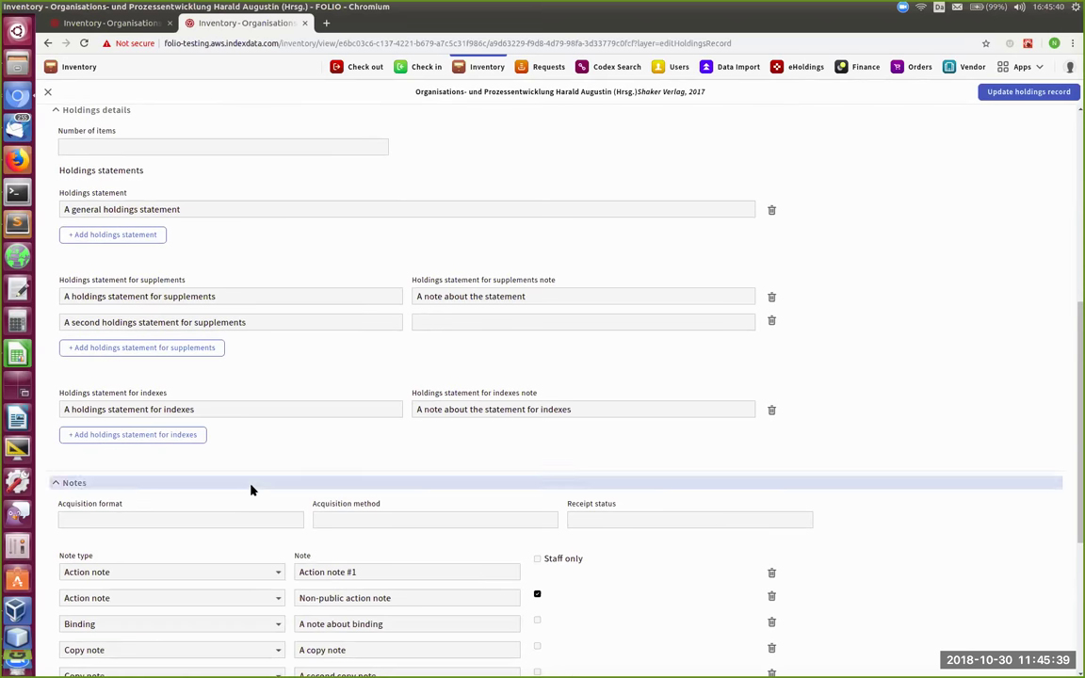
{"action": "left_click", "coordinate": [160, 436]}
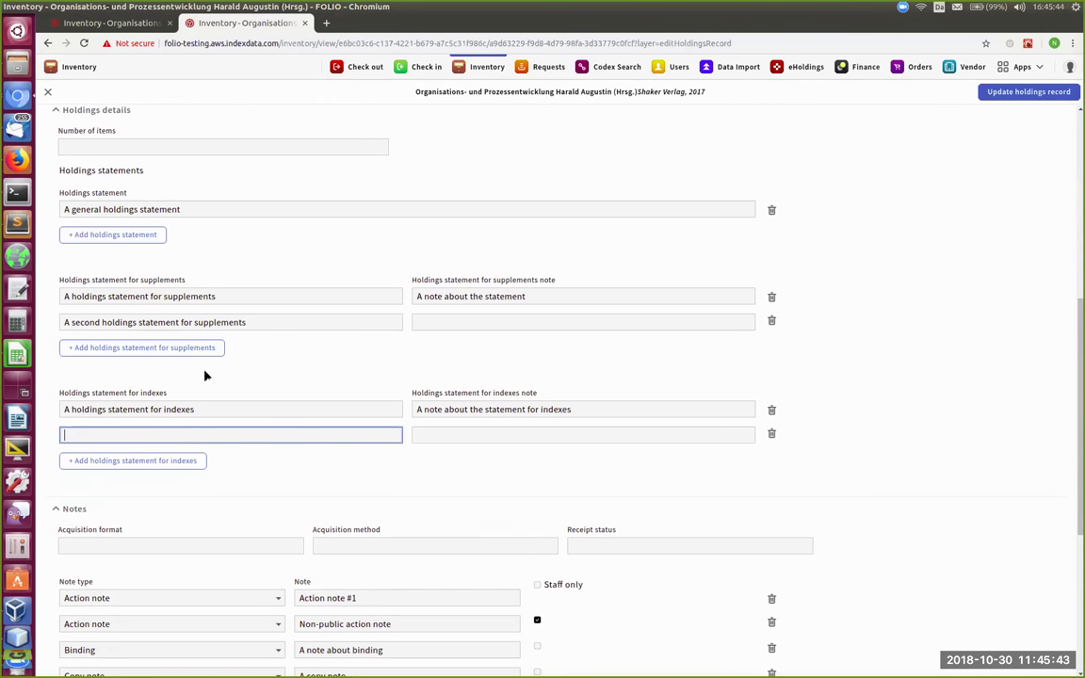
Step: Add an empty note row to the holdings record's notes, and view its note type options without choosing one
{"action": "scroll", "coordinate": [235, 276], "scroll_direction": "down", "scroll_amount": 2}
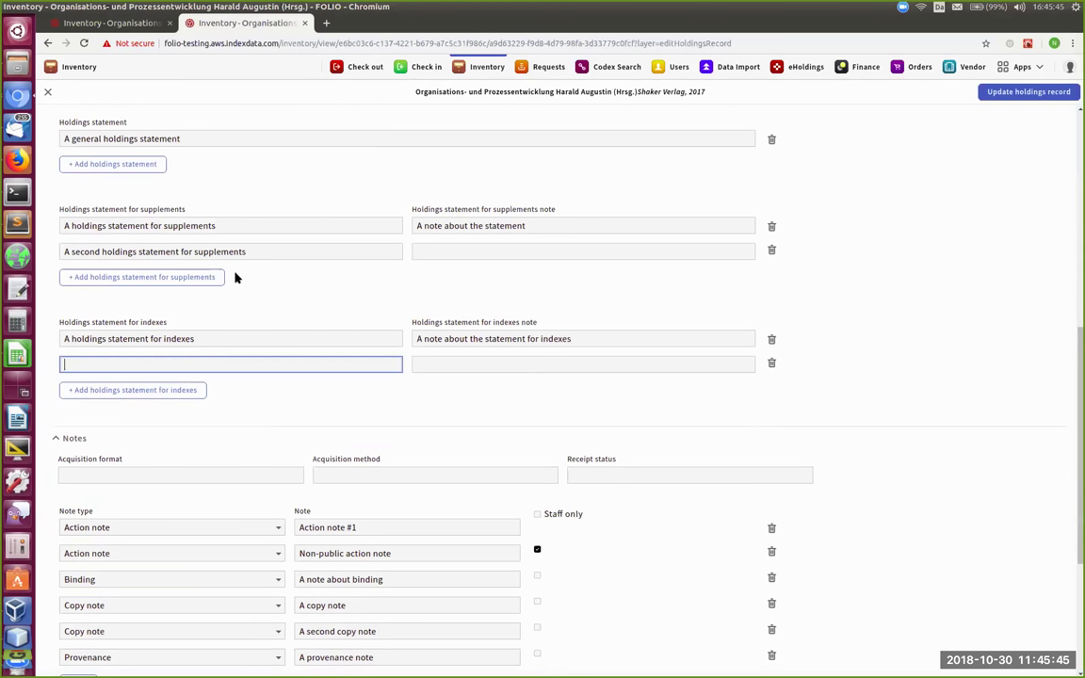
{"action": "scroll", "coordinate": [236, 277], "scroll_direction": "down", "scroll_amount": 2}
{"action": "scroll", "coordinate": [267, 394], "scroll_direction": "down", "scroll_amount": 1}
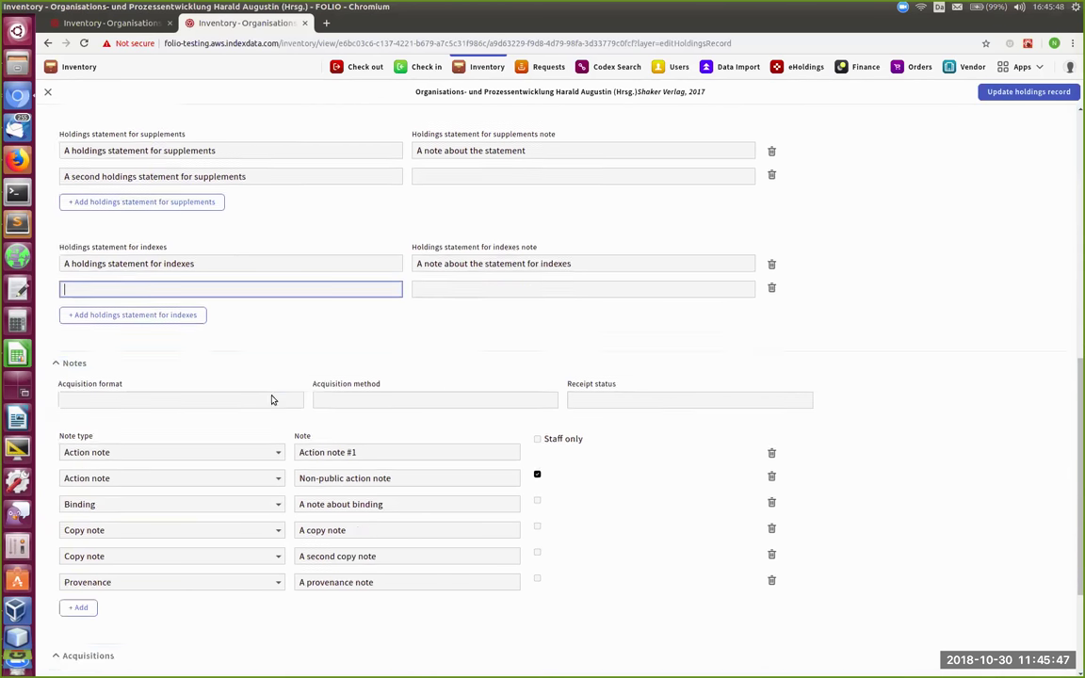
{"action": "scroll", "coordinate": [272, 400], "scroll_direction": "down", "scroll_amount": 2}
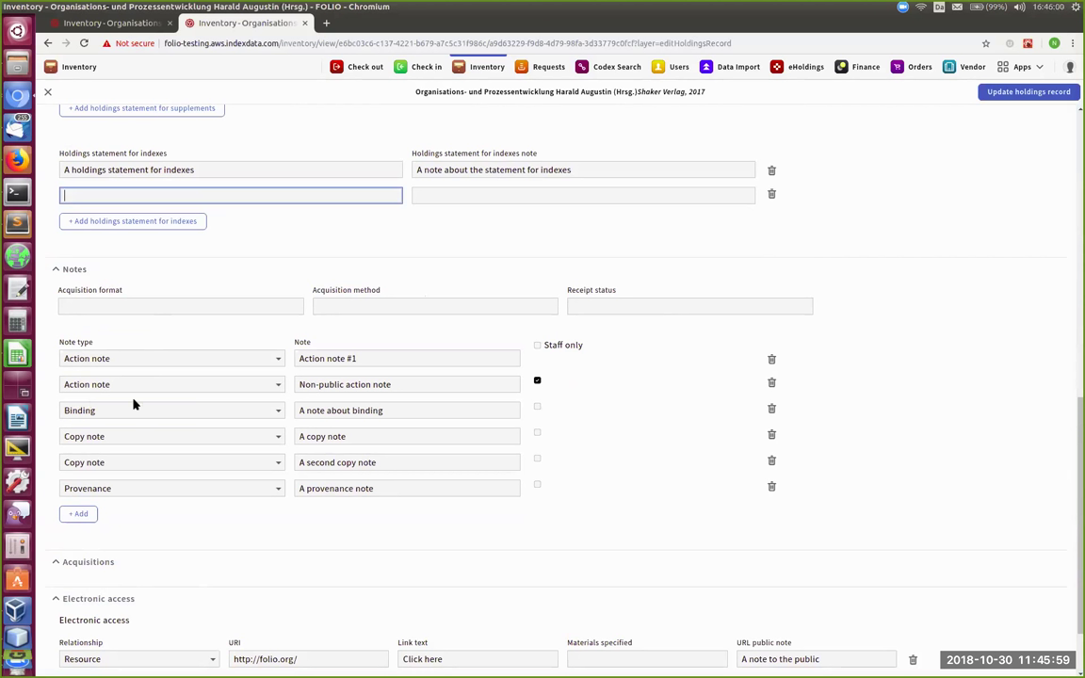
{"action": "left_click", "coordinate": [85, 515]}
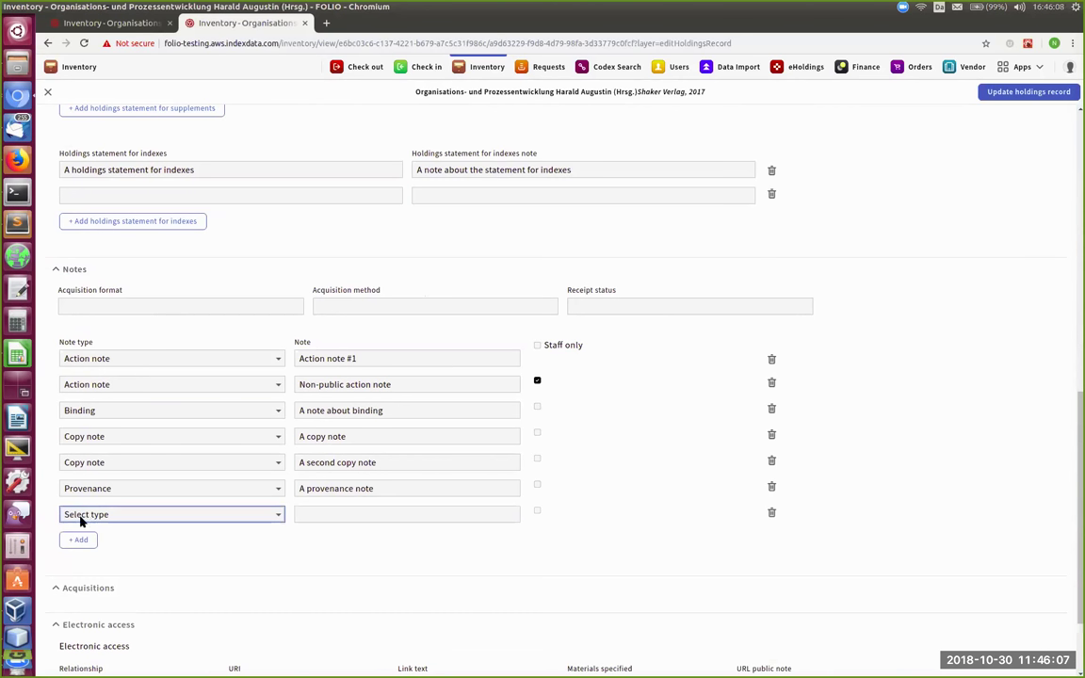
{"action": "left_click", "coordinate": [282, 514]}
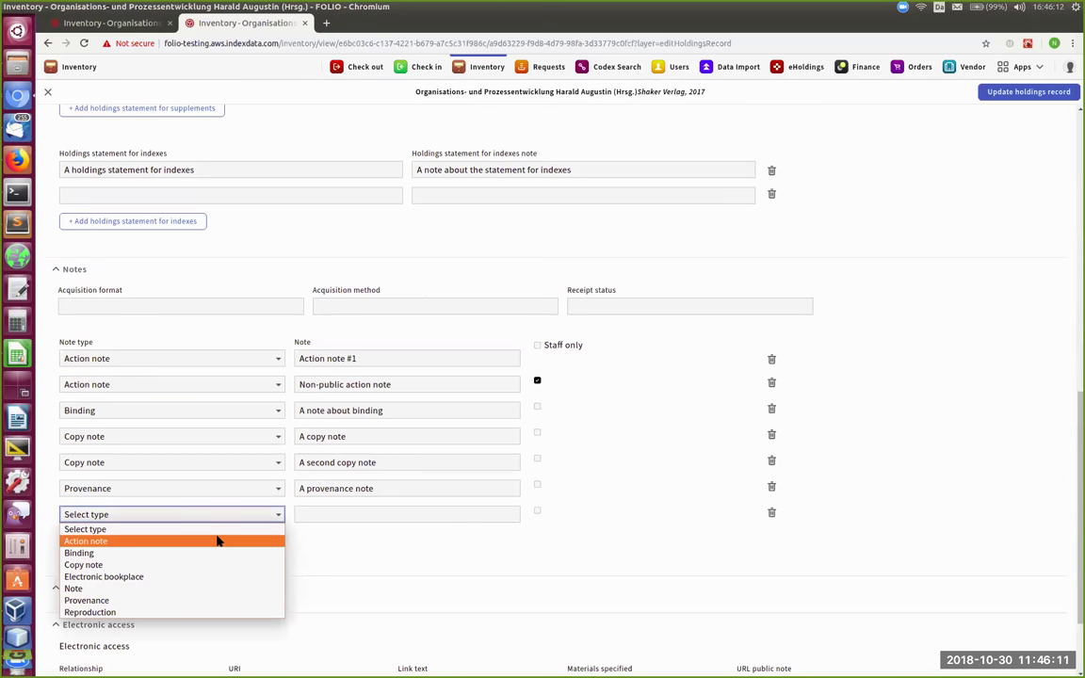
{"action": "left_click", "coordinate": [314, 539]}
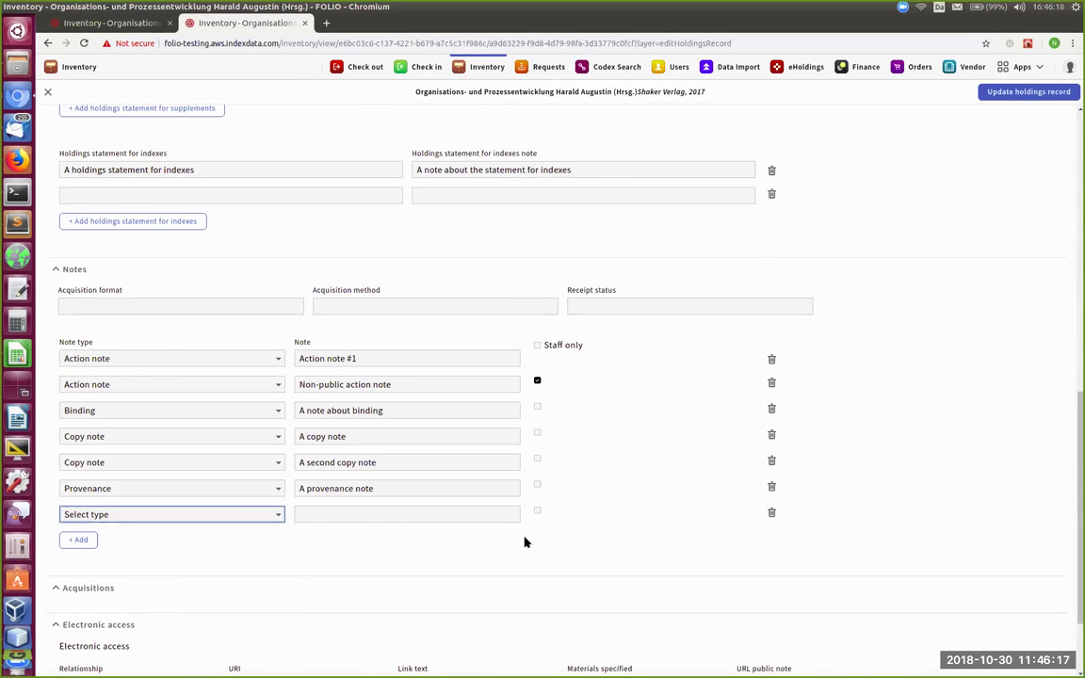
Step: Review the rest of the holdings record edit form, including electronic access, and return to its administrative data section
{"action": "scroll", "coordinate": [510, 484], "scroll_direction": "down", "scroll_amount": 2}
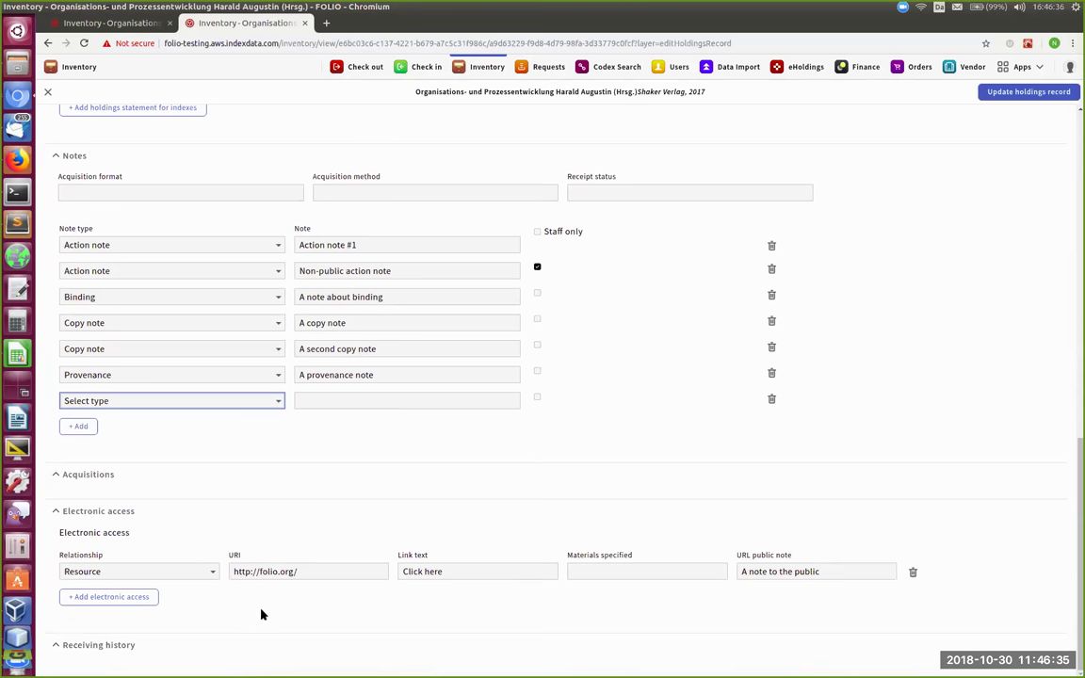
{"action": "scroll", "coordinate": [284, 622], "scroll_direction": "up", "scroll_amount": 1}
{"action": "scroll", "coordinate": [284, 622], "scroll_direction": "down", "scroll_amount": 1}
{"action": "scroll", "coordinate": [399, 468], "scroll_direction": "up", "scroll_amount": 7}
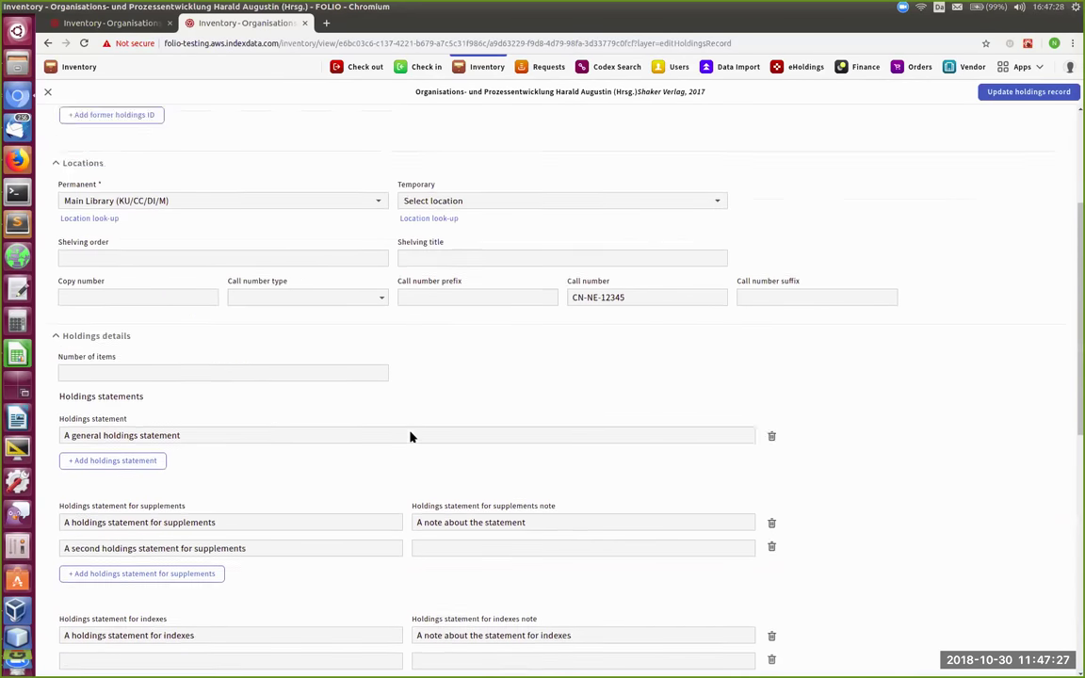
{"action": "scroll", "coordinate": [411, 436], "scroll_direction": "up", "scroll_amount": 2}
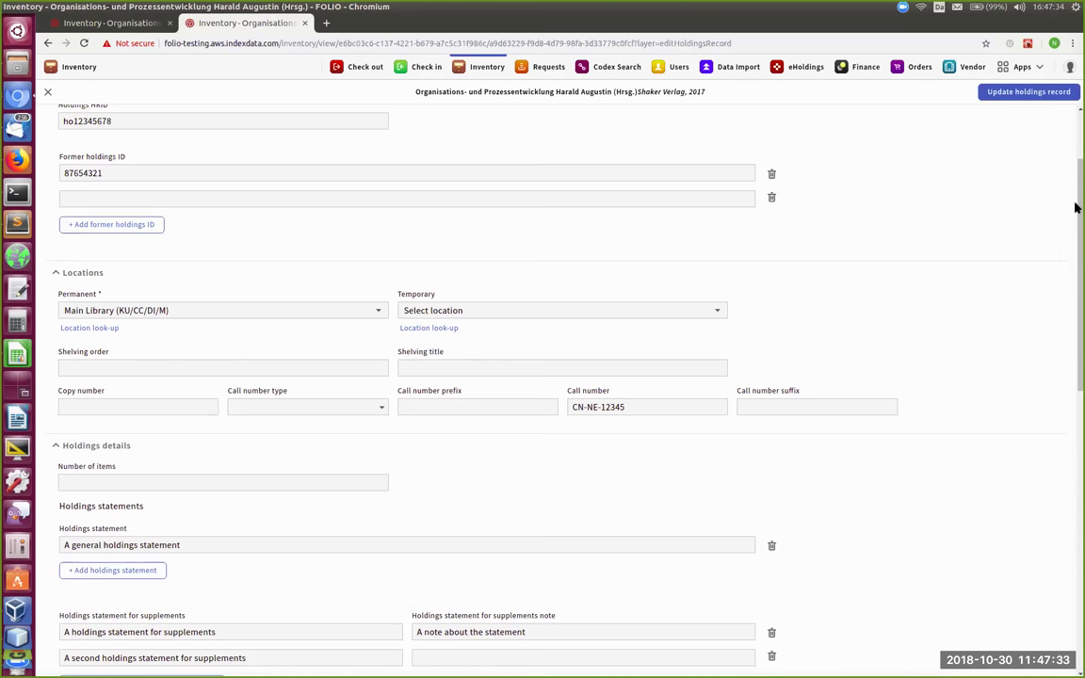
{"action": "left_click", "coordinate": [1077, 141]}
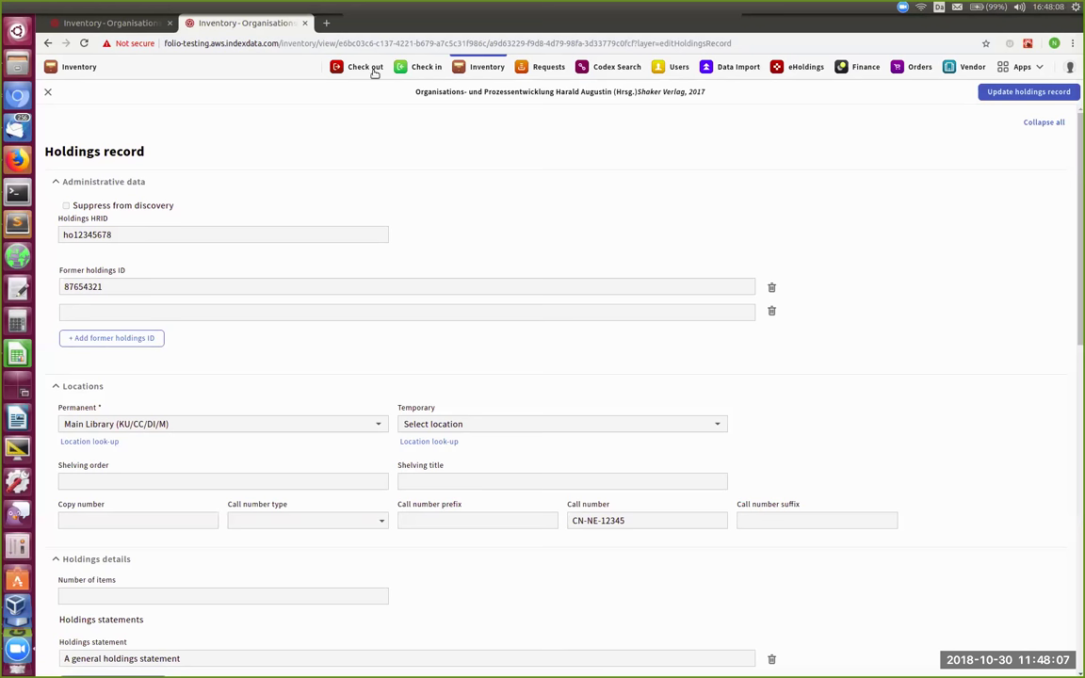
Step: Restore the browser window to its smaller size and switch back to the instance edit form
{"action": "key", "text": "ctrl+super+Down"}
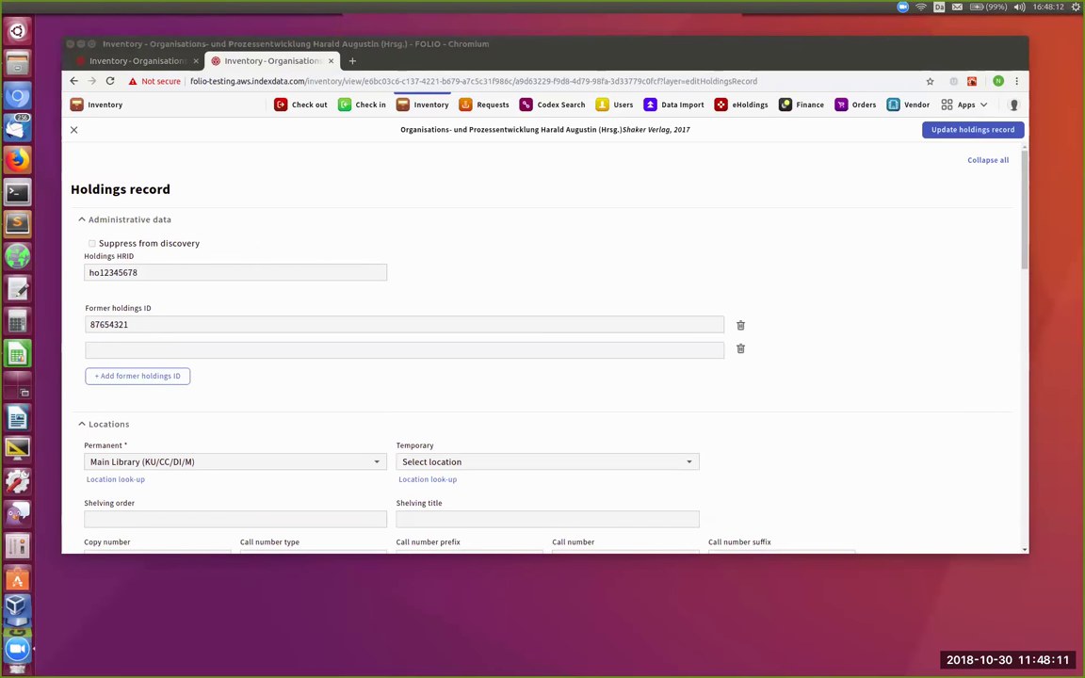
{"action": "key", "text": "ctrl+super+Down"}
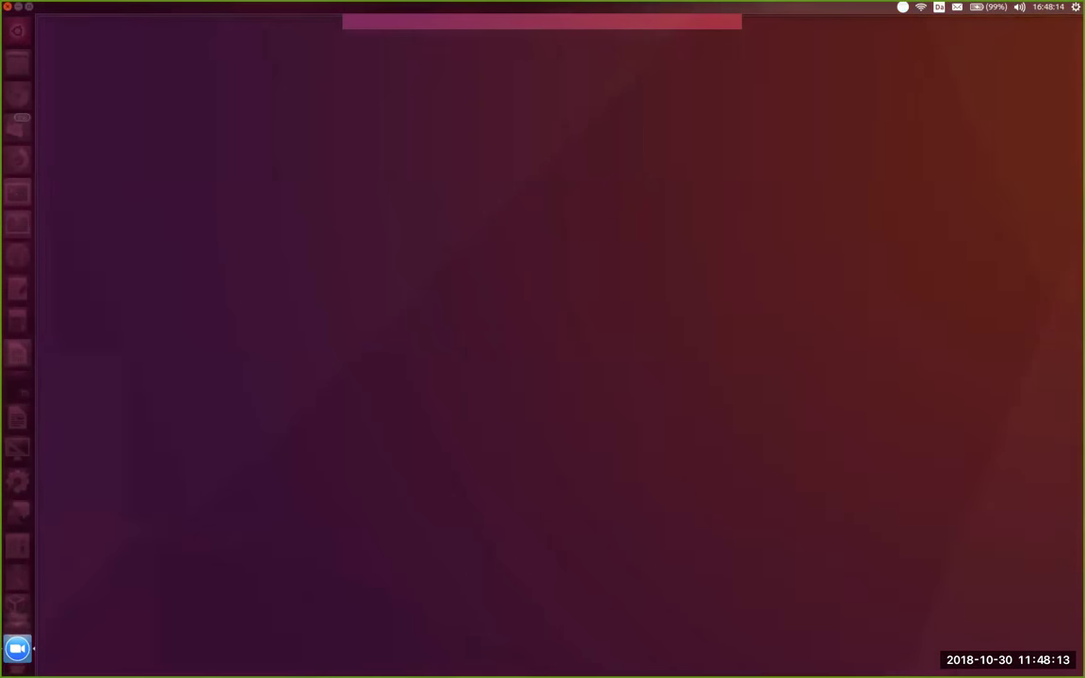
{"action": "key", "text": "alt+Tab"}
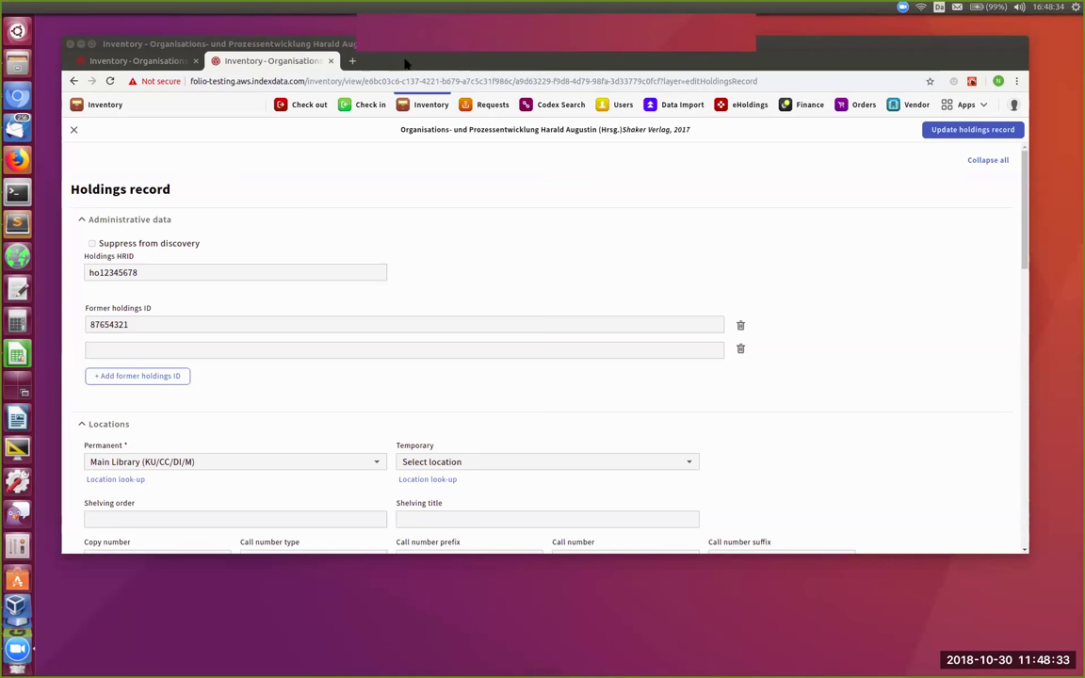
{"action": "left_click", "coordinate": [341, 45]}
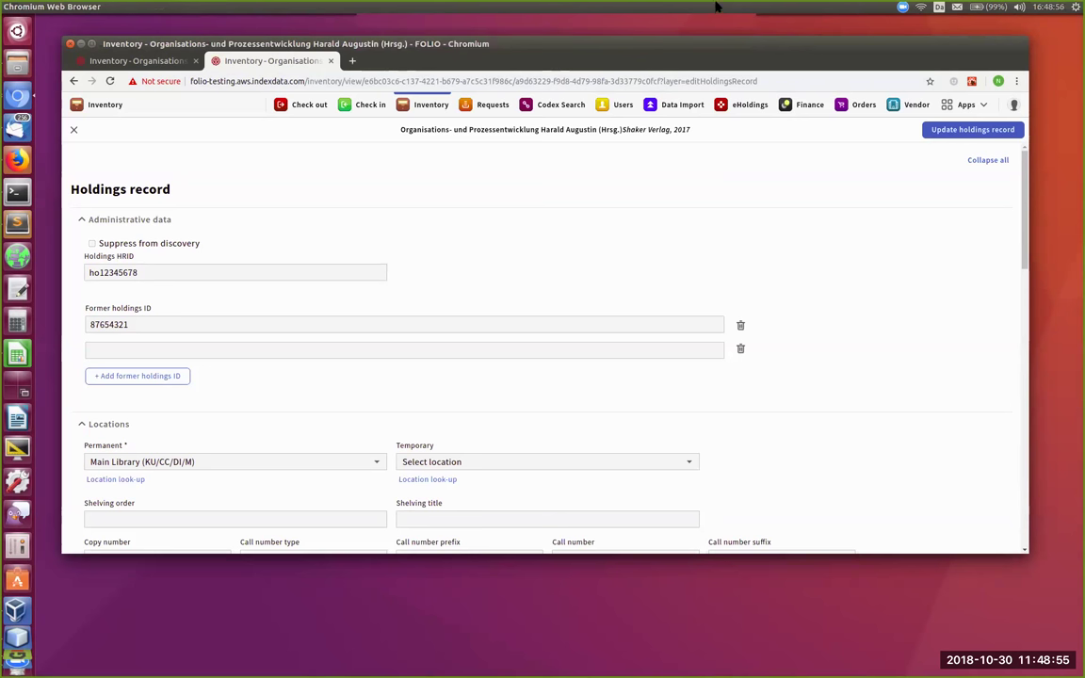
{"action": "mouse_move", "coordinate": [411, 12]}
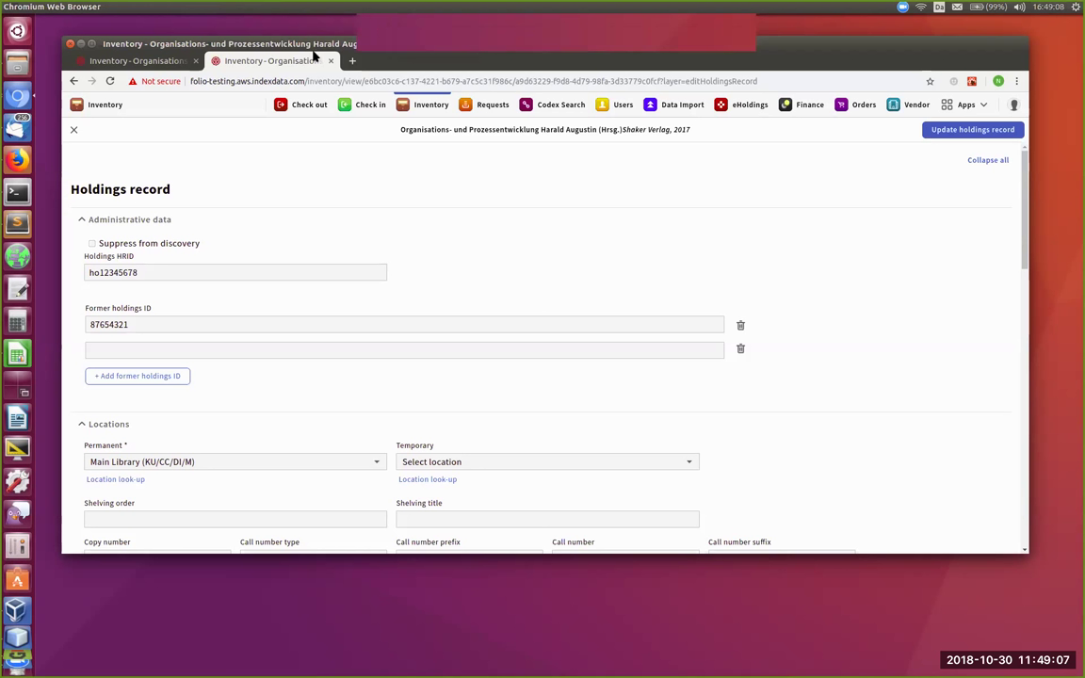
{"action": "left_click", "coordinate": [141, 62]}
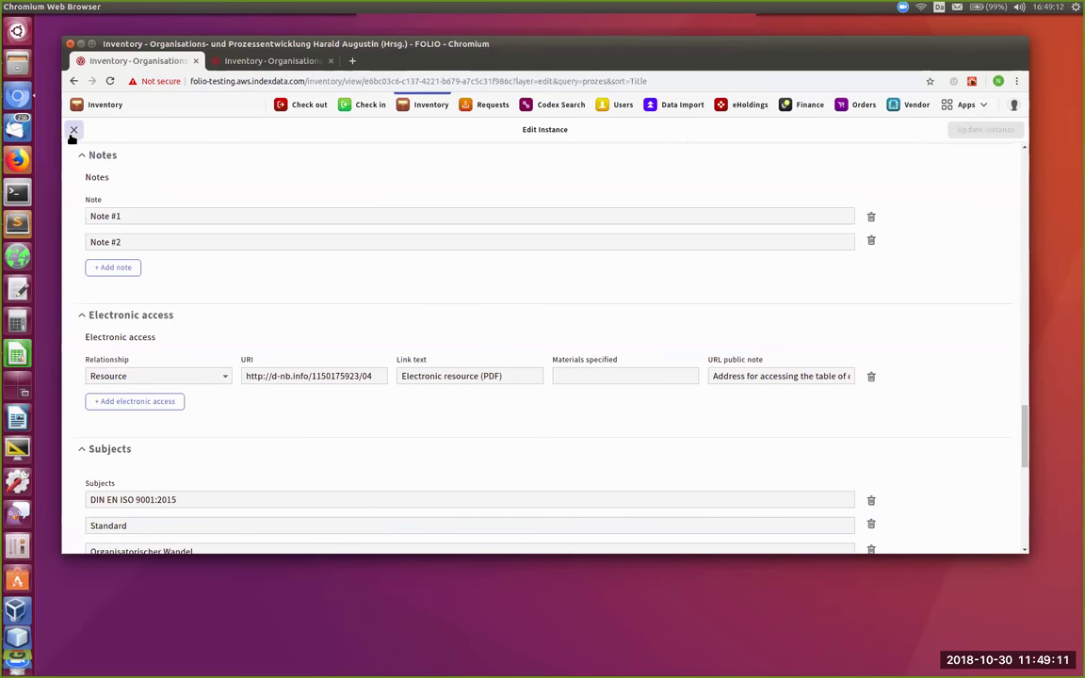
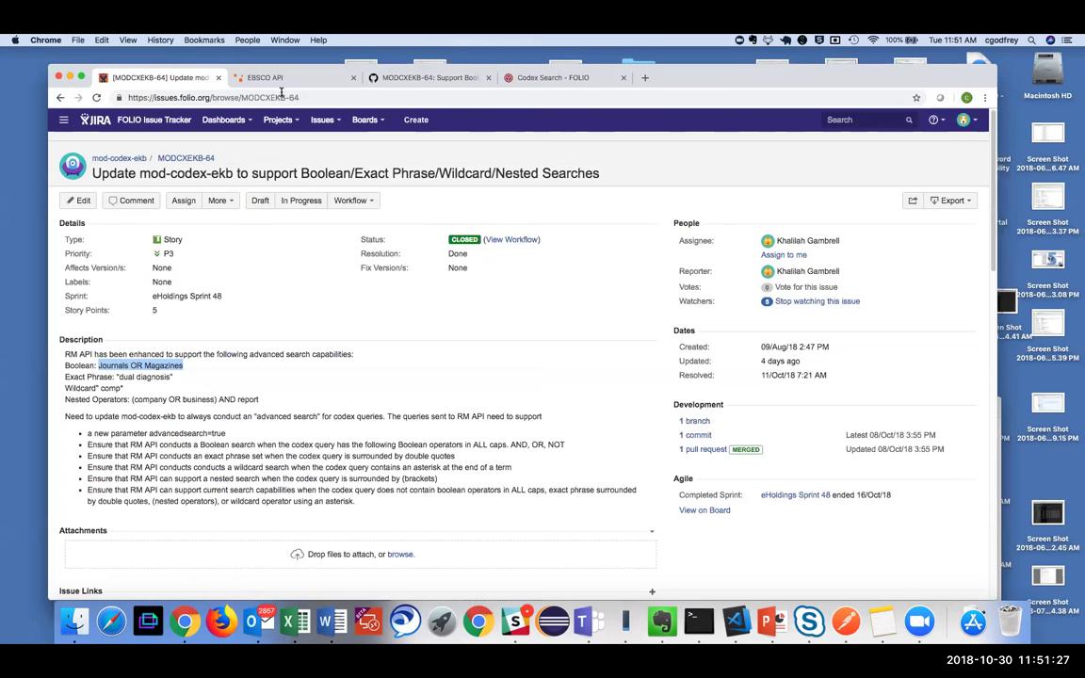
Step: View the EBSCO API advanced search guide, and search Codex knowledge base titles for Journals OR Magazines
{"action": "left_click", "coordinate": [285, 80]}
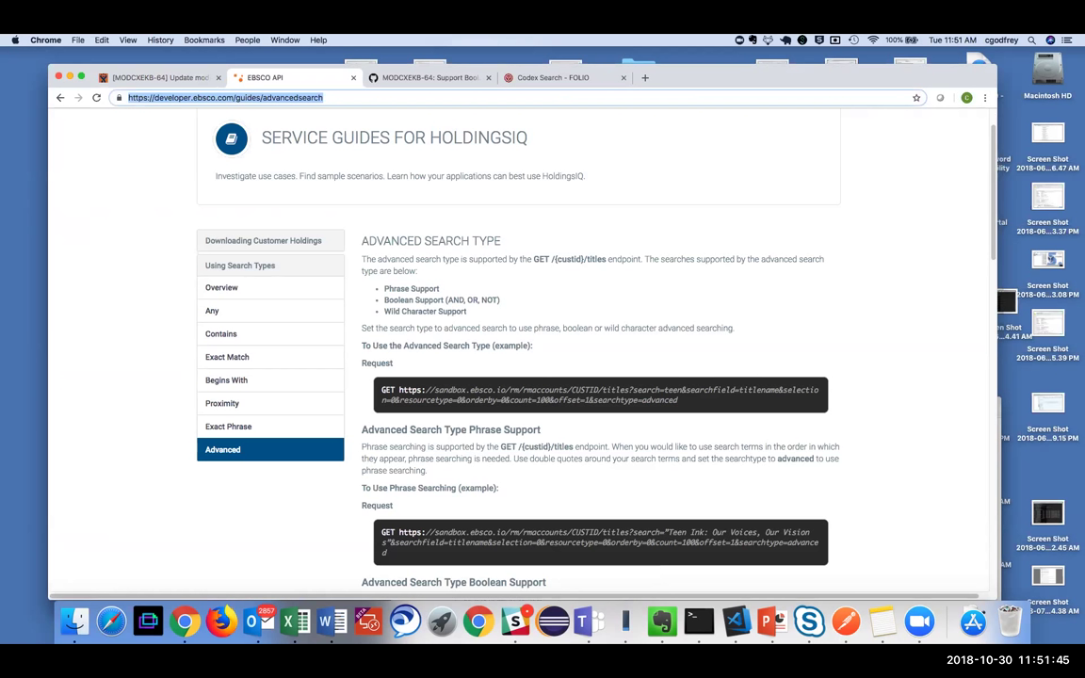
{"action": "left_click", "coordinate": [528, 79]}
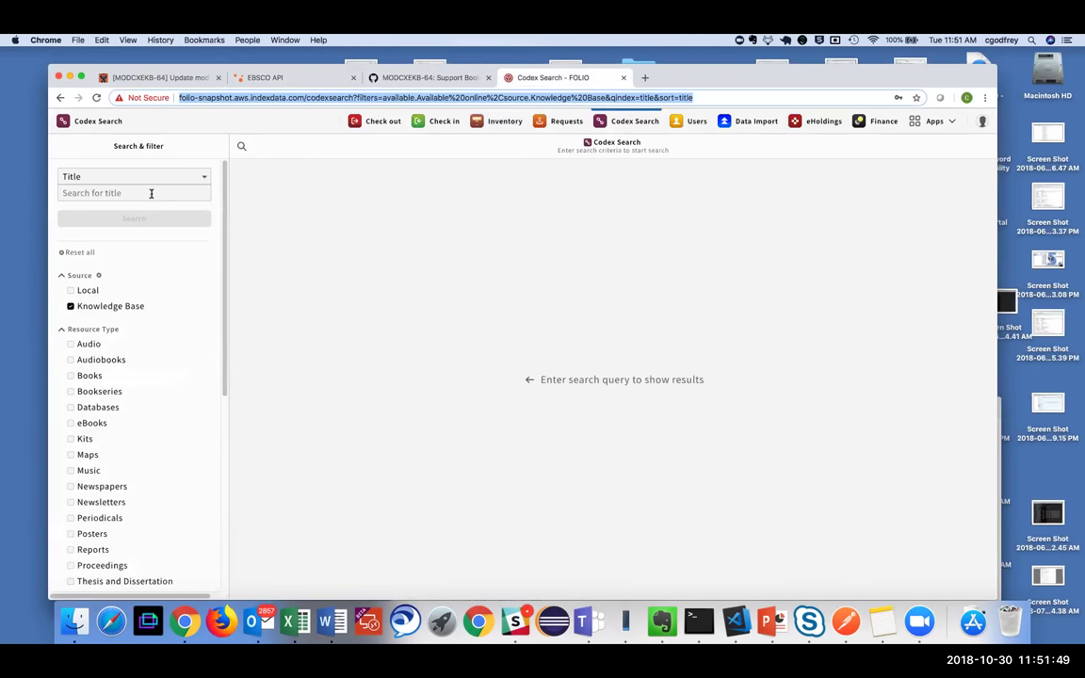
{"action": "left_click", "coordinate": [150, 193]}
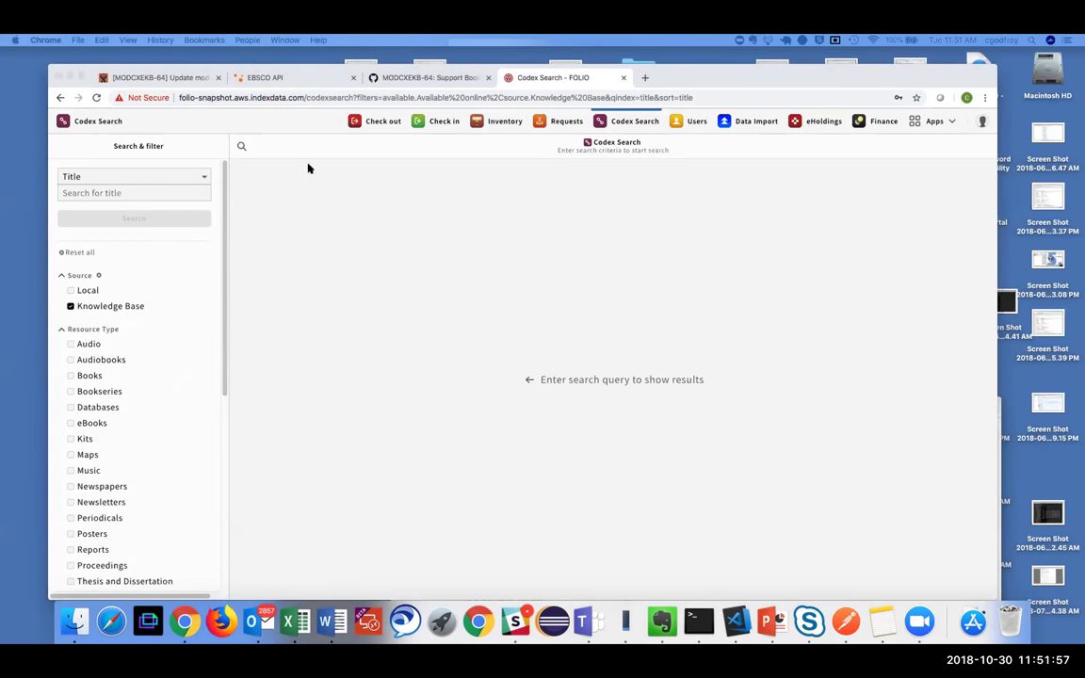
{"action": "left_click", "coordinate": [118, 192]}
{"action": "right_click", "coordinate": [121, 195]}
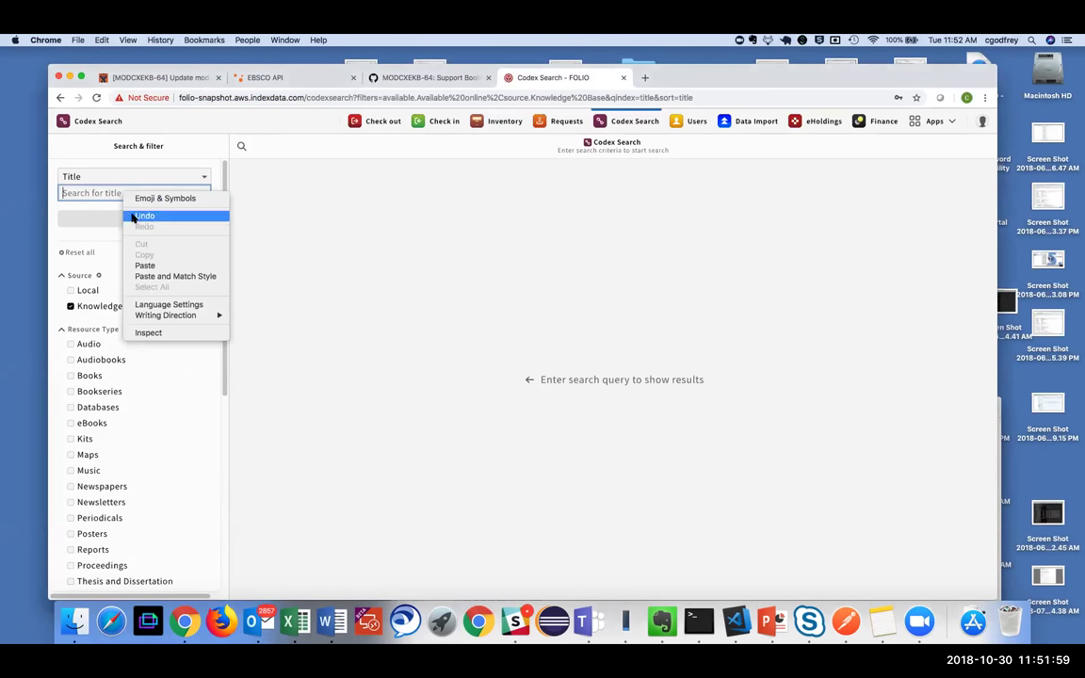
{"action": "left_click", "coordinate": [145, 266]}
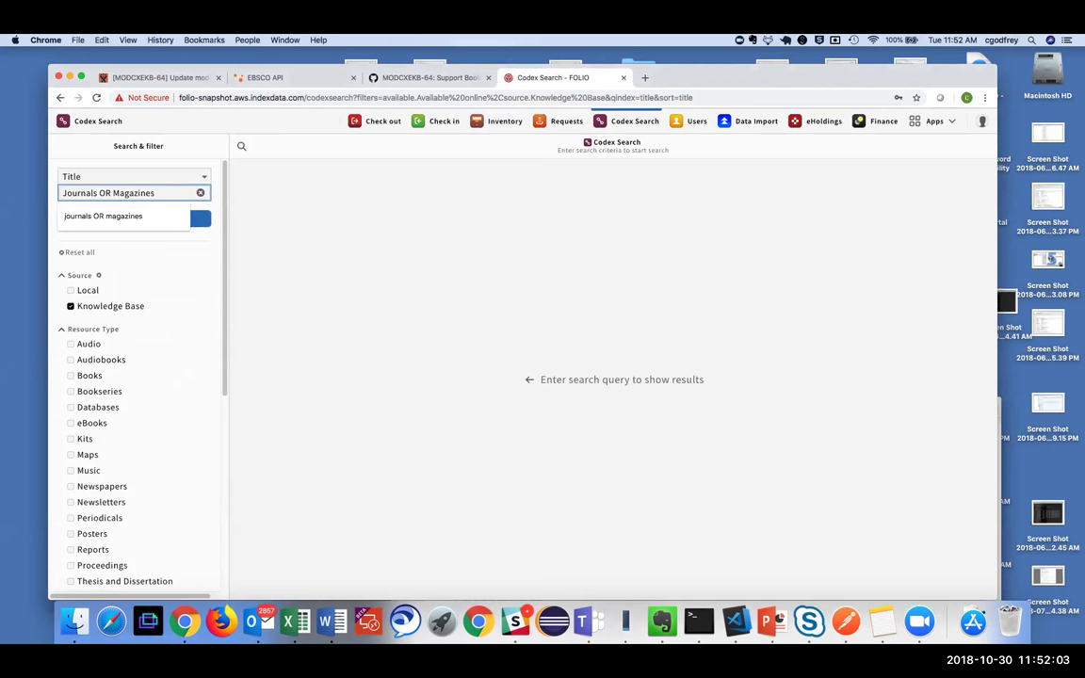
{"action": "key", "text": "Return"}
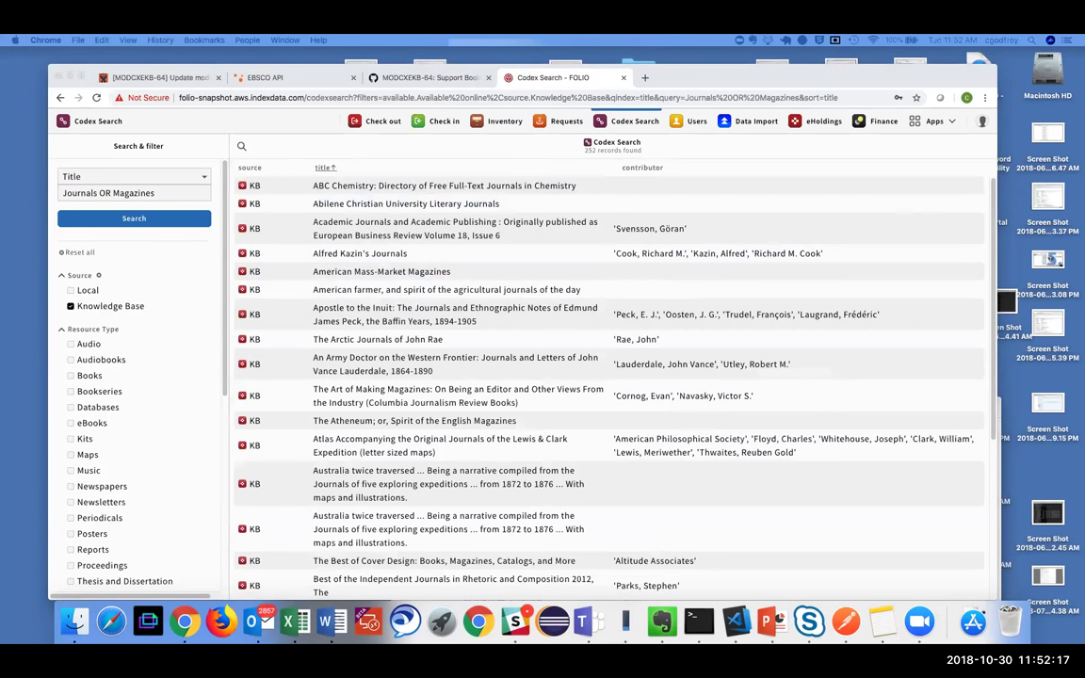
Step: Search the Codex knowledge base titles for Journals AND Magazines
{"action": "left_click_drag", "start_coordinate": [155, 192], "coordinate": [52, 191]}
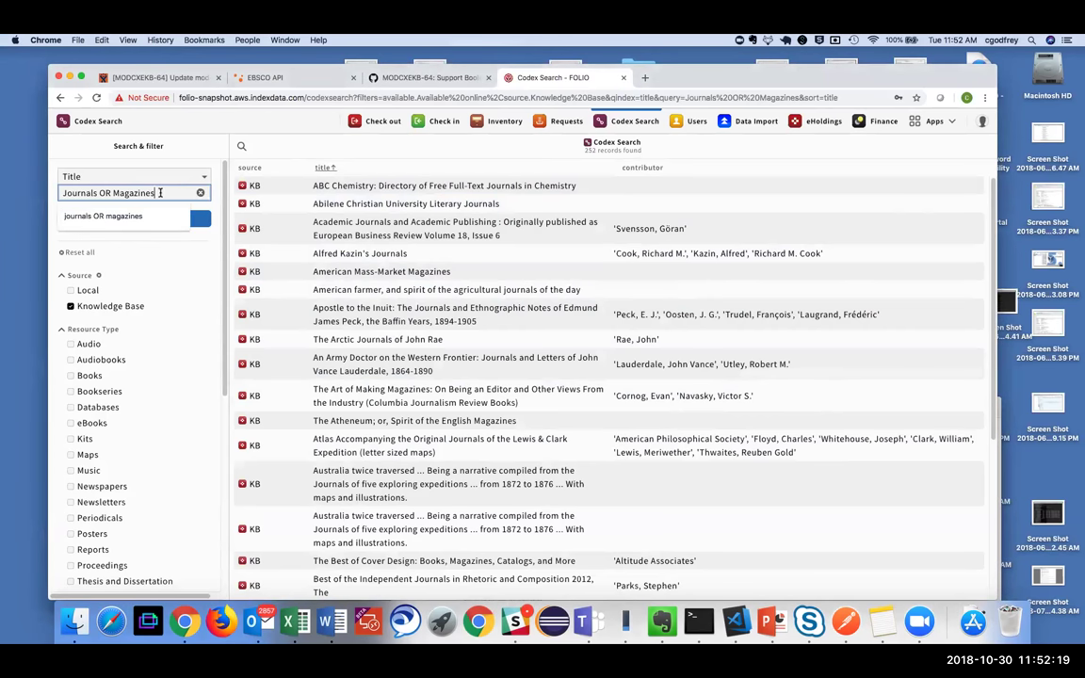
{"action": "right_click", "coordinate": [90, 192]}
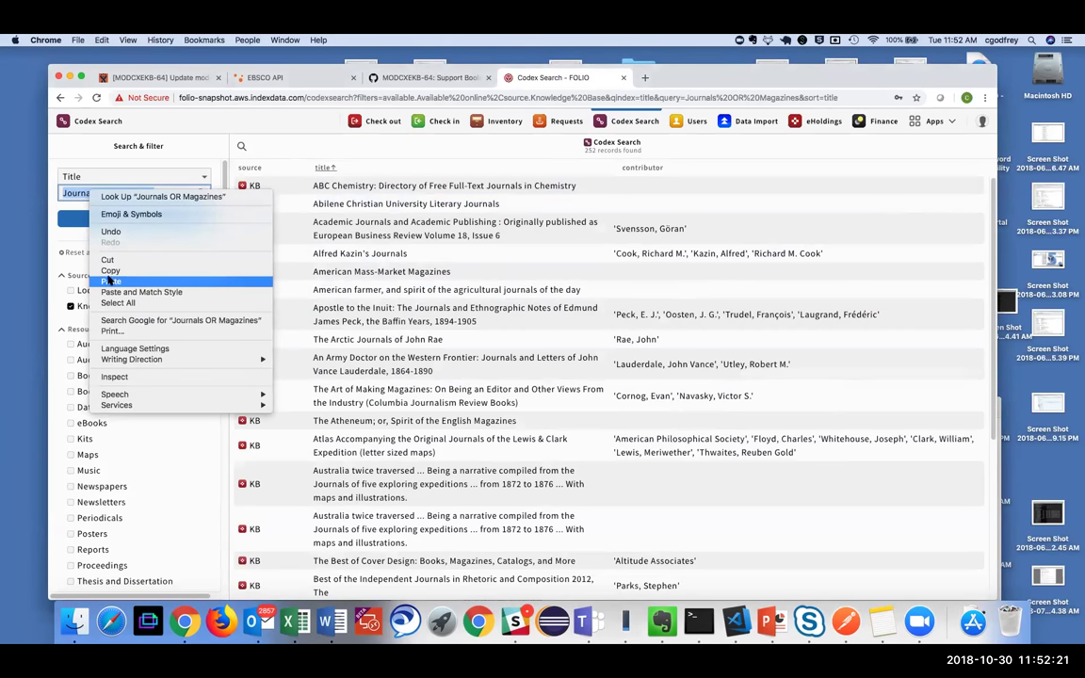
{"action": "left_click", "coordinate": [110, 280]}
{"action": "left_click", "coordinate": [133, 219]}
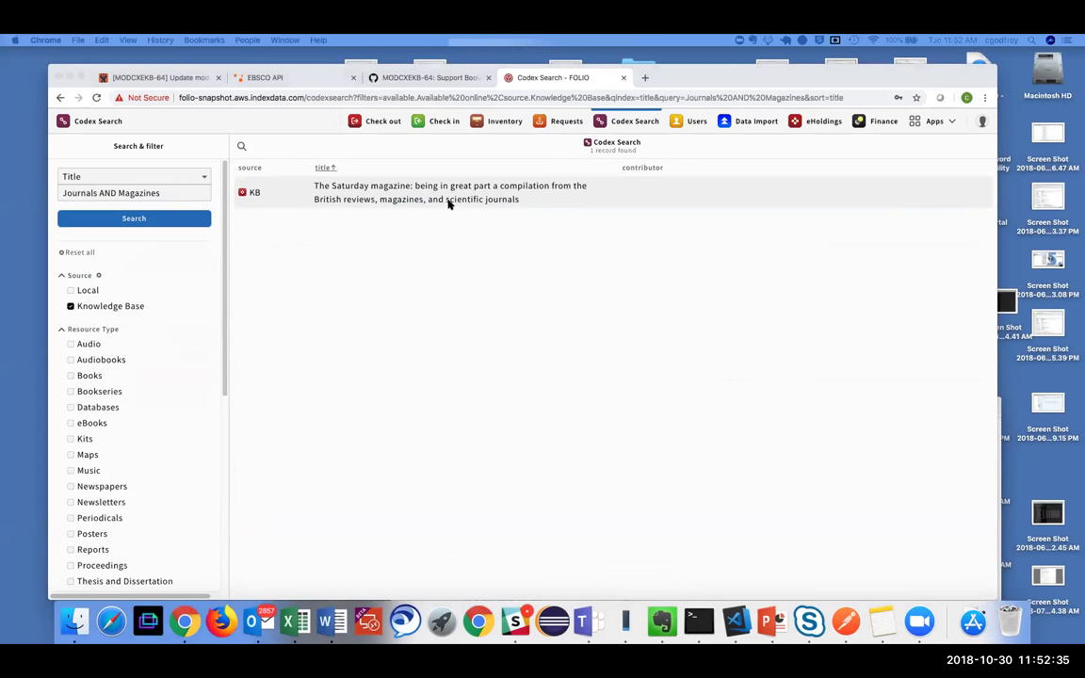
Step: Search the Codex knowledge base titles for Journals NOT Magazines
{"action": "left_click_drag", "start_coordinate": [177, 192], "coordinate": [61, 187]}
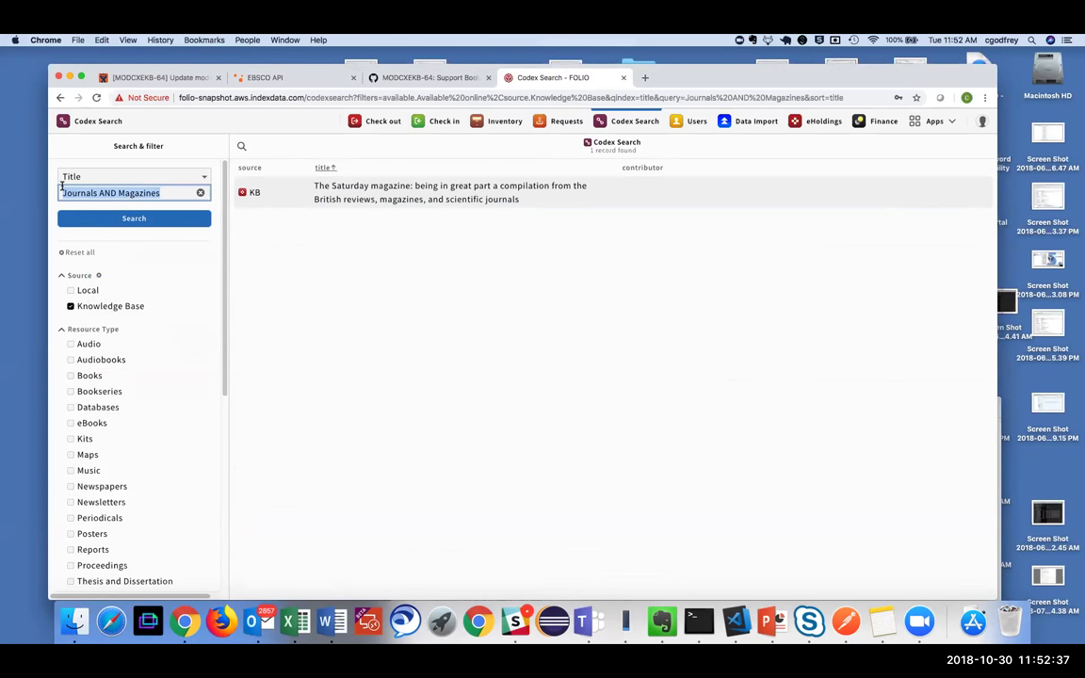
{"action": "right_click", "coordinate": [97, 188]}
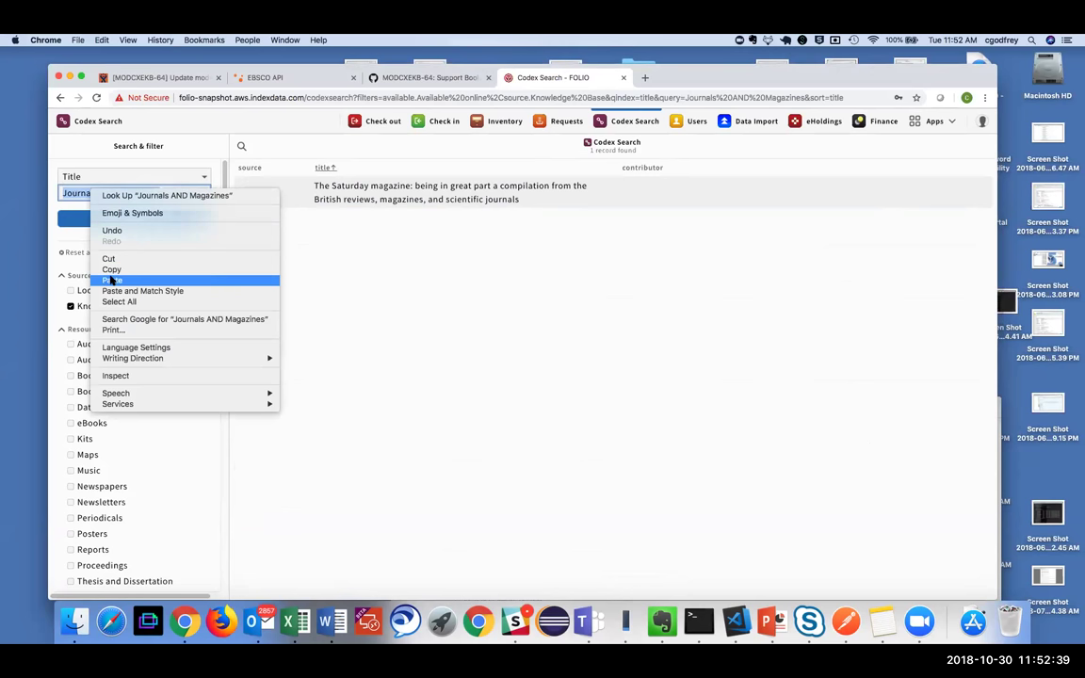
{"action": "left_click", "coordinate": [112, 280]}
{"action": "left_click", "coordinate": [137, 218]}
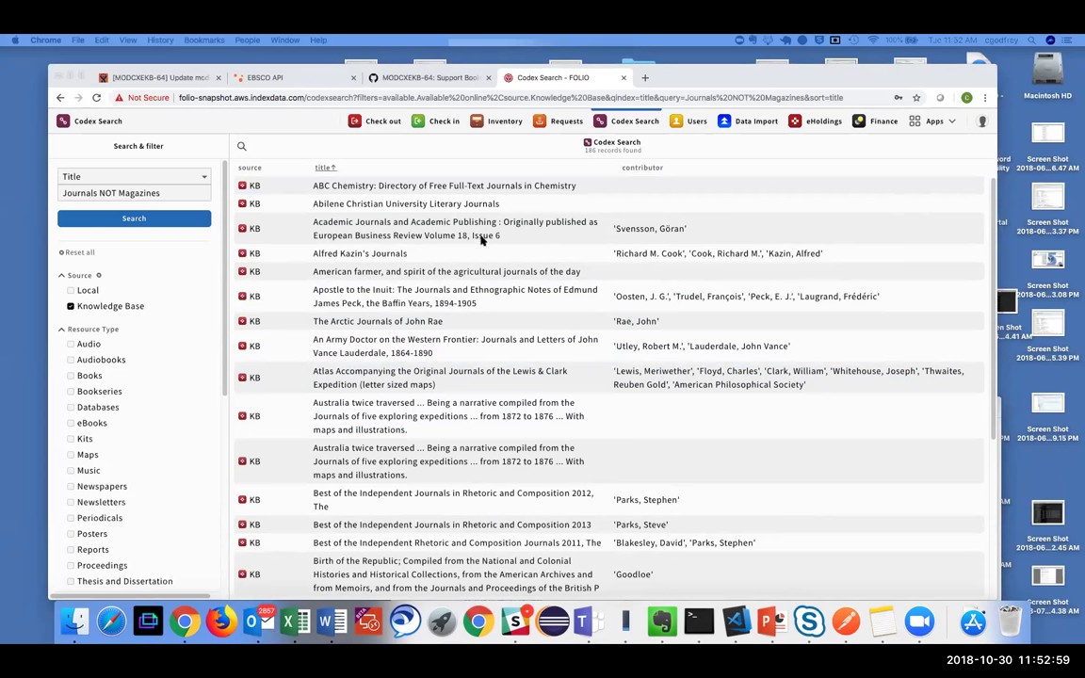
Step: Replace the title search text with the exact phrase "Great Gatsby" in double quotes
{"action": "left_click", "coordinate": [109, 193]}
{"action": "left_click_drag", "start_coordinate": [165, 193], "coordinate": [50, 195]}
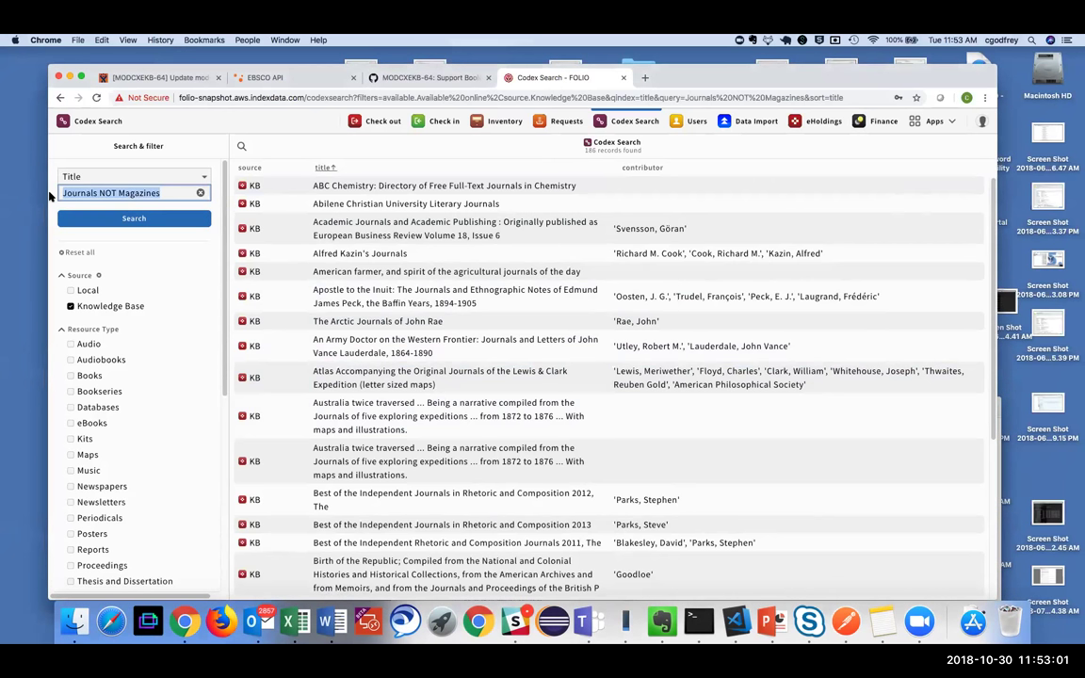
{"action": "right_click", "coordinate": [86, 195]}
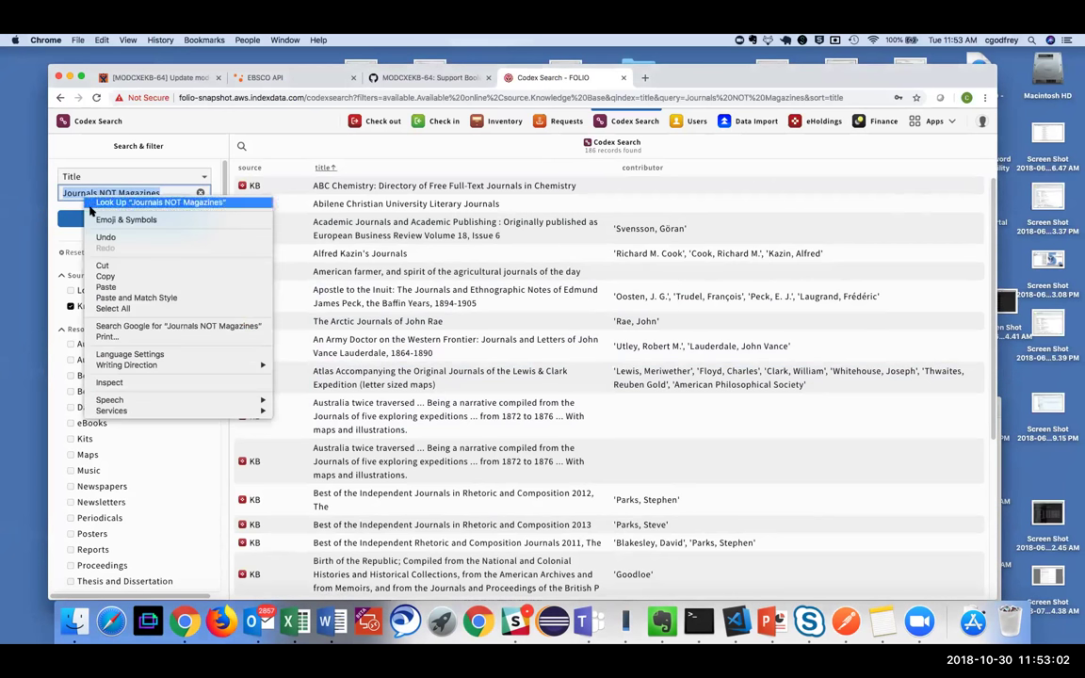
{"action": "left_click", "coordinate": [105, 288]}
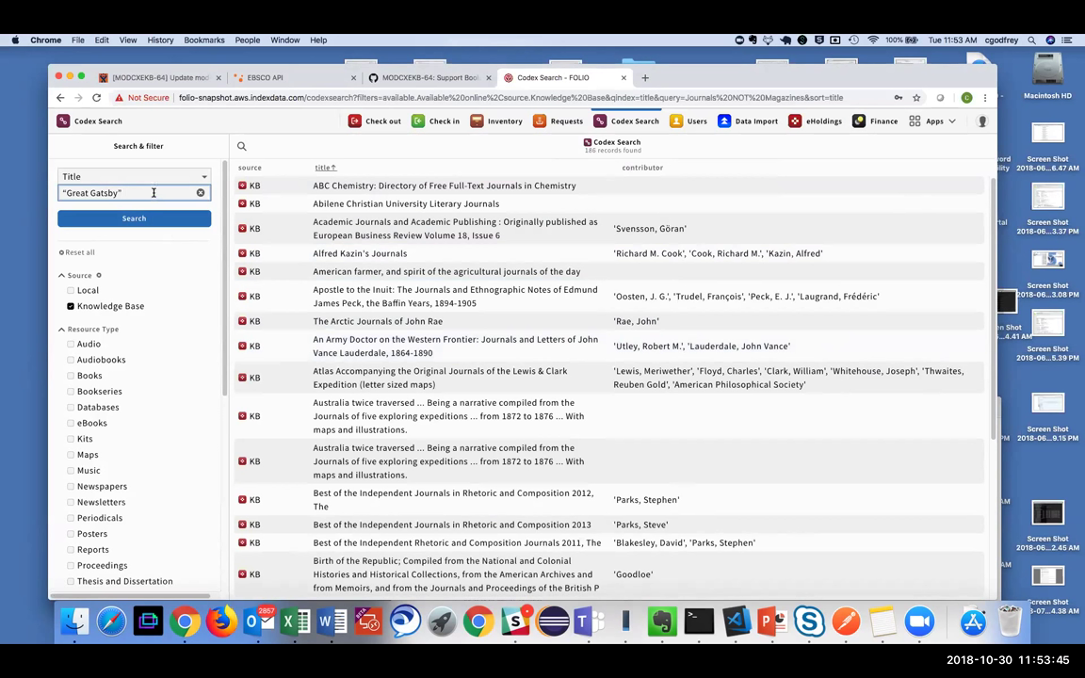
Step: Search the titles for Great AND gatsby, correcting the spelling of both terms
{"action": "left_click_drag", "start_coordinate": [137, 193], "coordinate": [67, 186]}
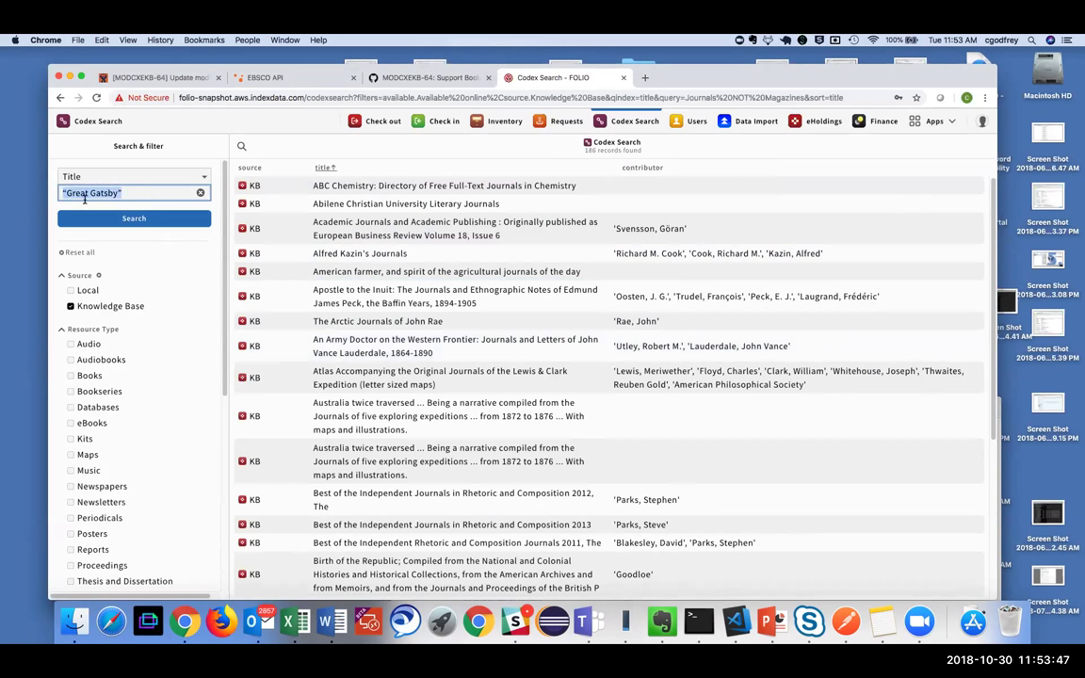
{"action": "type", "text": "Greate AND gatcby"}
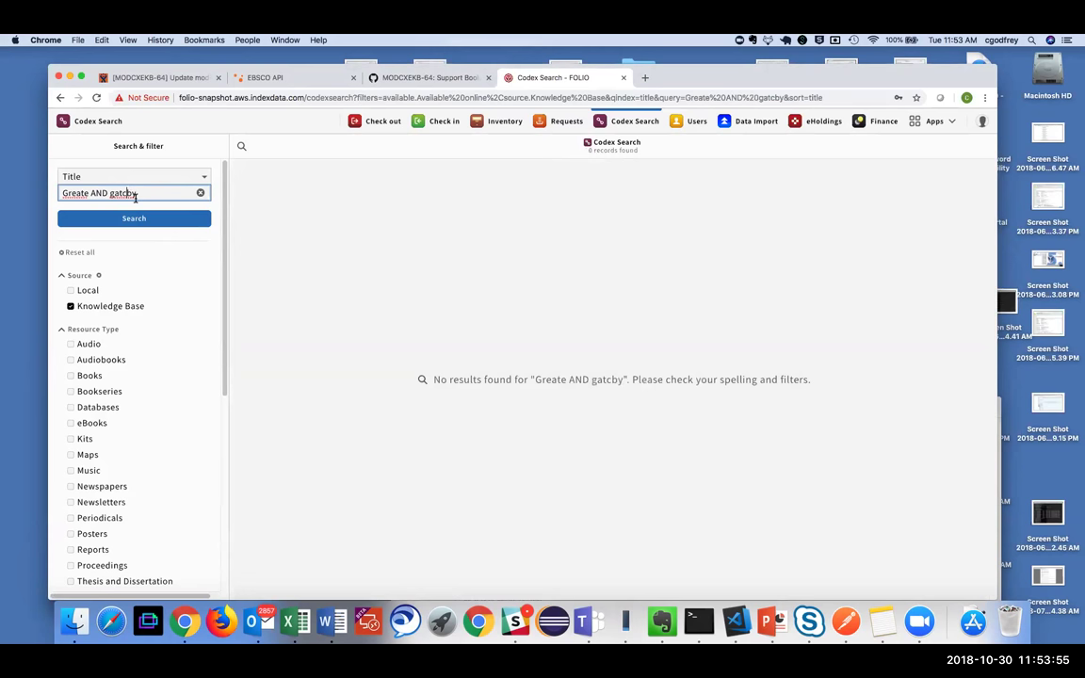
{"action": "left_click", "coordinate": [128, 193]}
{"action": "key", "text": "BackSpace"}
{"action": "type", "text": "s"}
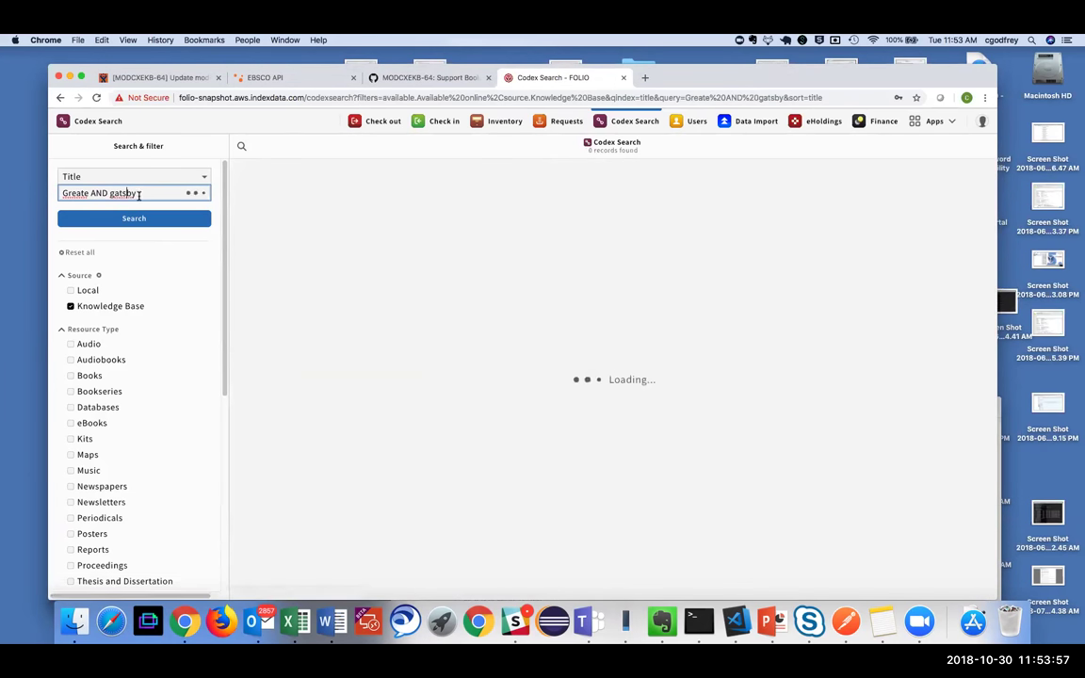
{"action": "left_click", "coordinate": [90, 193]}
{"action": "key", "text": "BackSpace"}
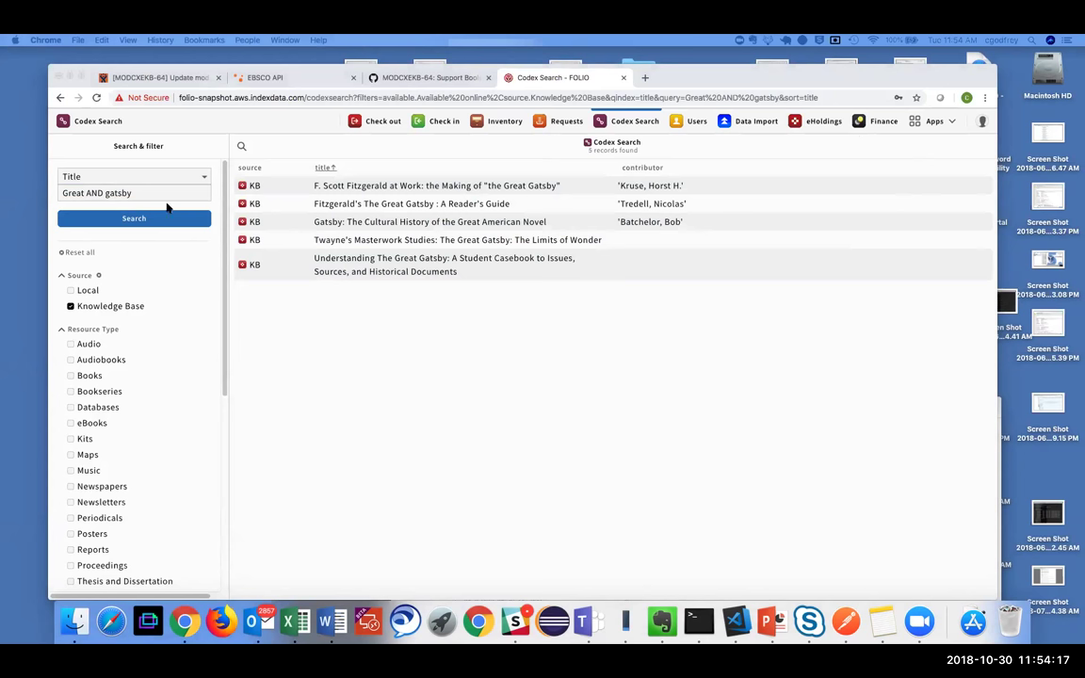
Step: Run a combined wildcard and Boolean title search for comput* AND engineering
{"action": "left_click", "coordinate": [132, 192]}
{"action": "left_click_drag", "start_coordinate": [132, 192], "coordinate": [62, 192]}
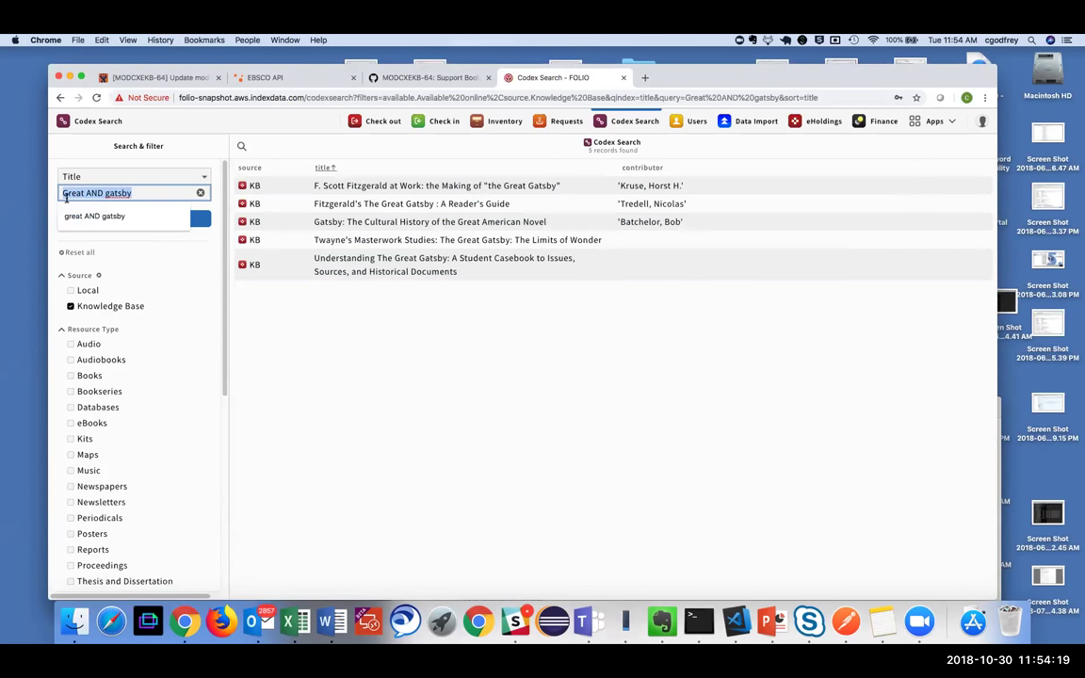
{"action": "key", "text": "Right"}
{"action": "type", "text": "v"}
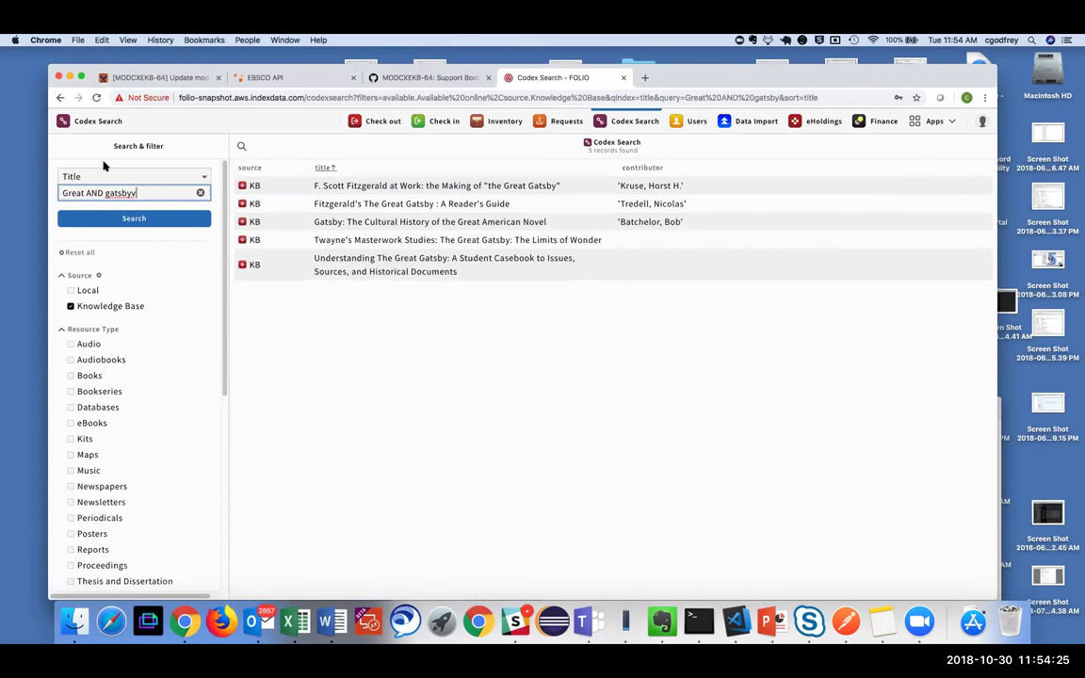
{"action": "triple_click", "coordinate": [72, 190]}
{"action": "mouse_move", "coordinate": [73, 190]}
{"action": "left_mouse_down"}
{"action": "mouse_move", "coordinate": [54, 170]}
{"action": "mouse_move", "coordinate": [67, 178]}
{"action": "left_mouse_up"}
{"action": "type", "text": "comput* AND engineering"}
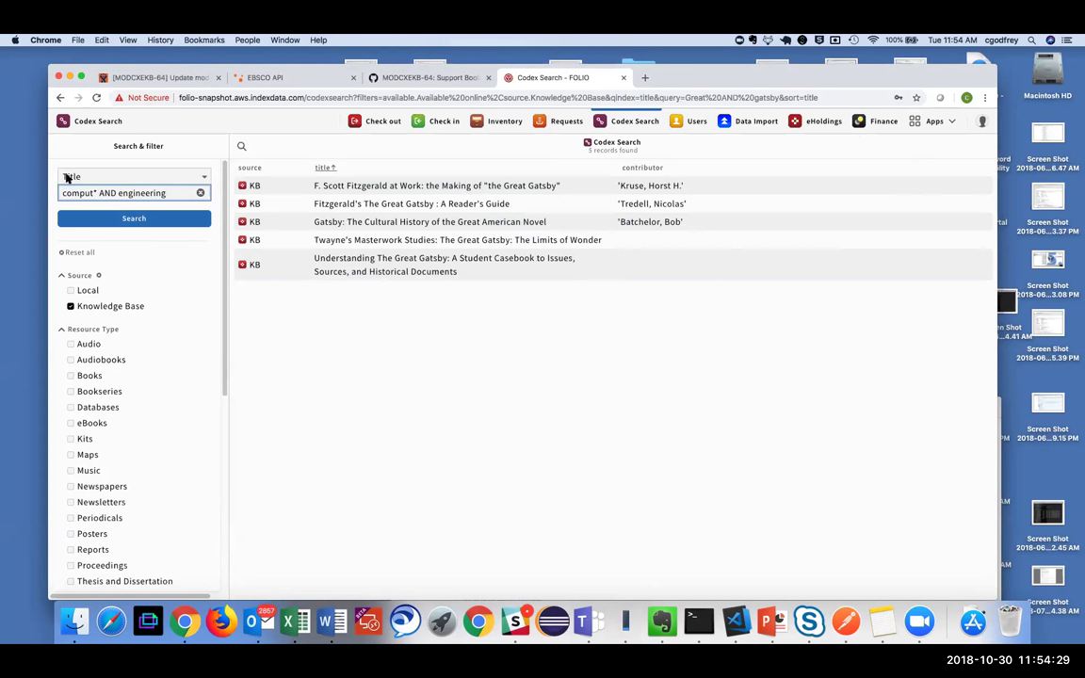
{"action": "key", "text": "Return"}
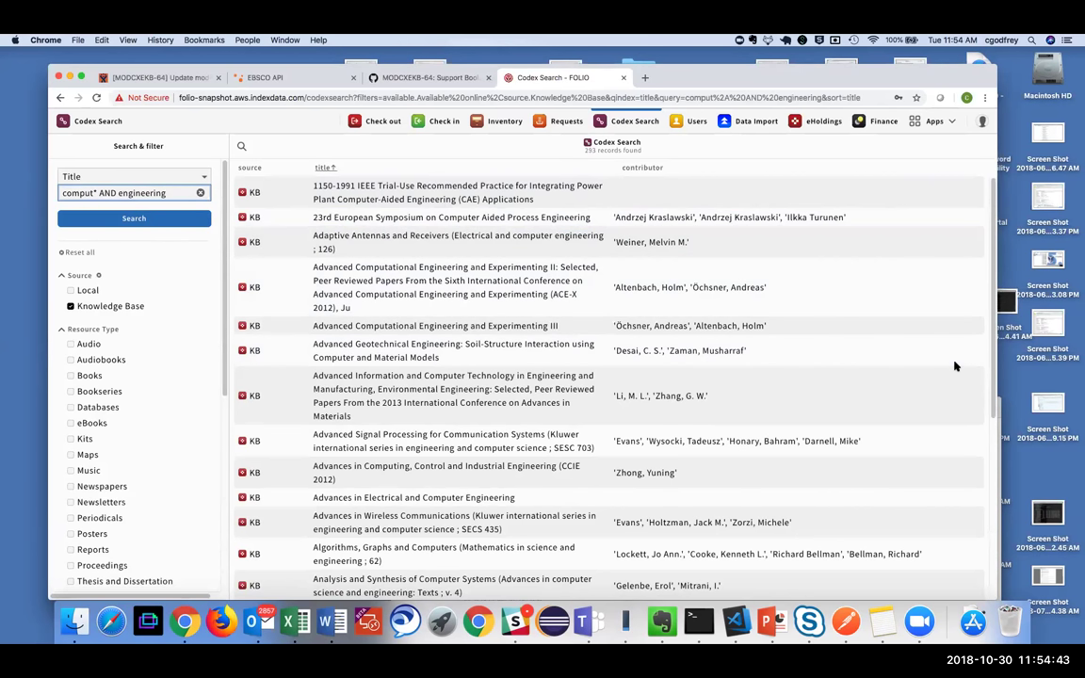
{"action": "key", "text": "super+shift+4"}
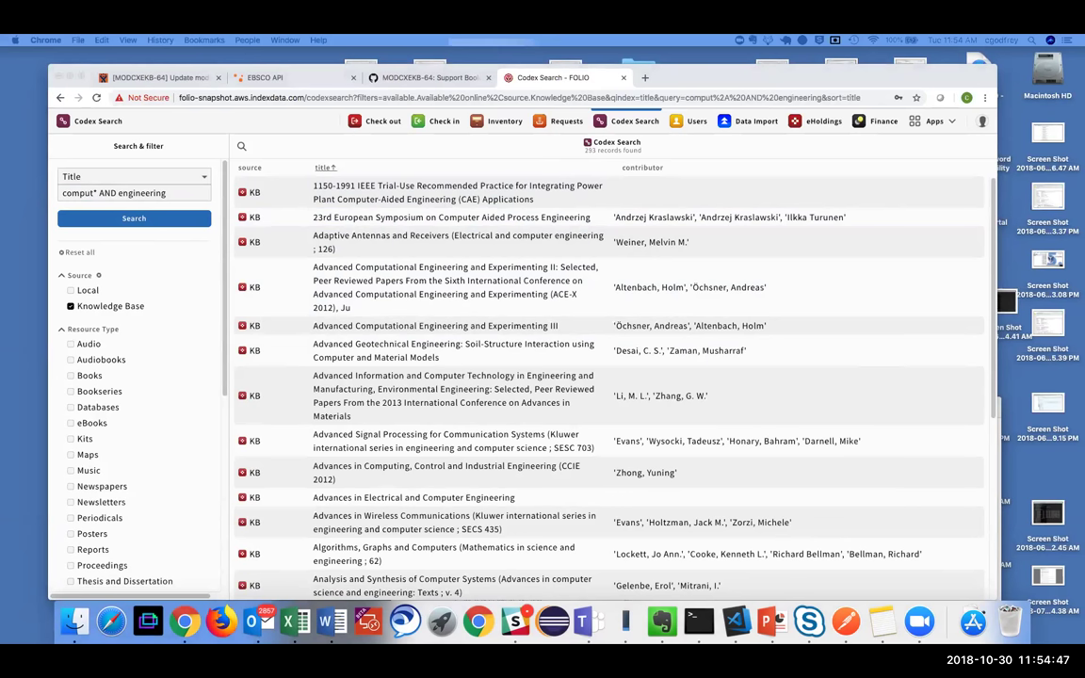
Step: Replace the title query with (company OR business) AND report, including the opening parenthesis, and run the search
{"action": "left_click", "coordinate": [149, 186]}
{"action": "left_click_drag", "start_coordinate": [166, 193], "coordinate": [99, 192]}
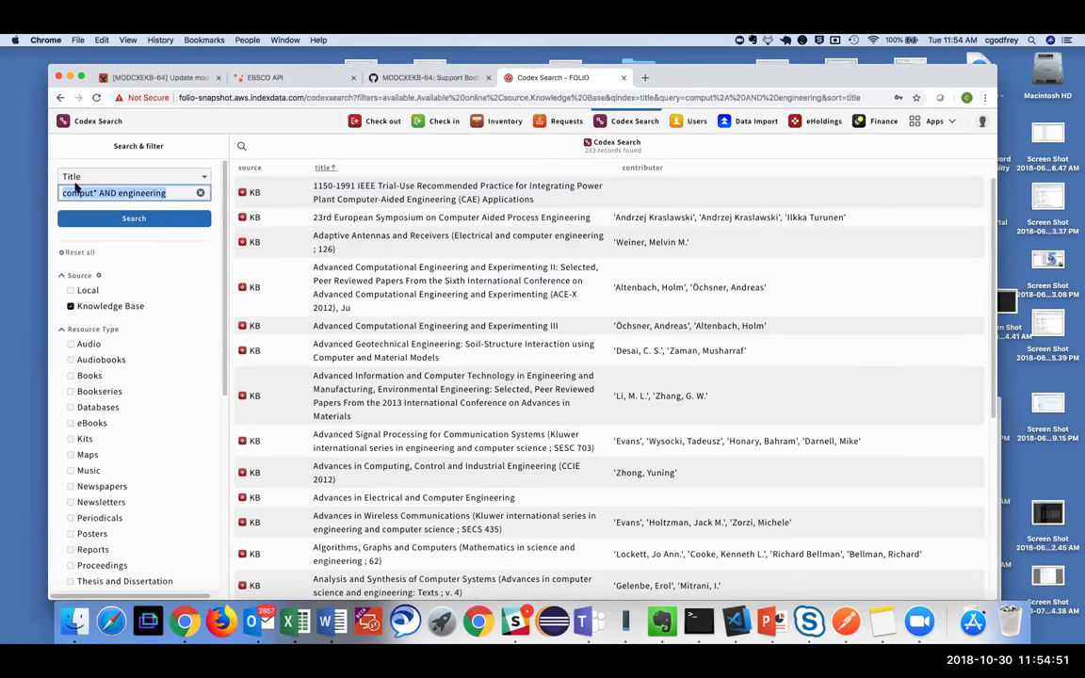
{"action": "key", "text": "super+v"}
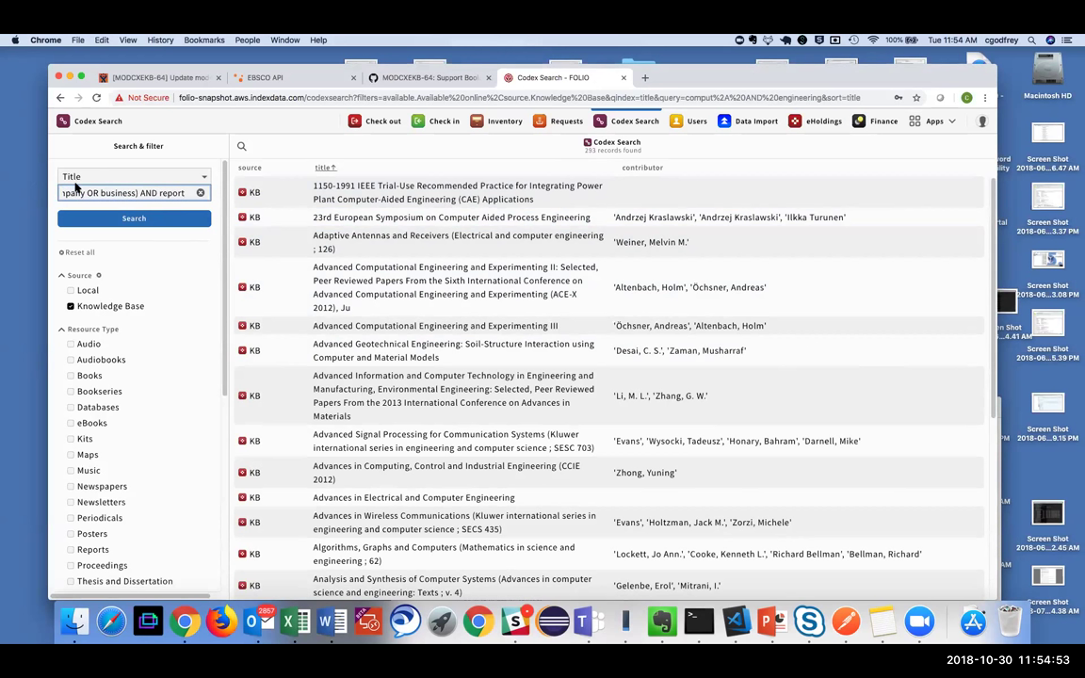
{"action": "left_click", "coordinate": [62, 192]}
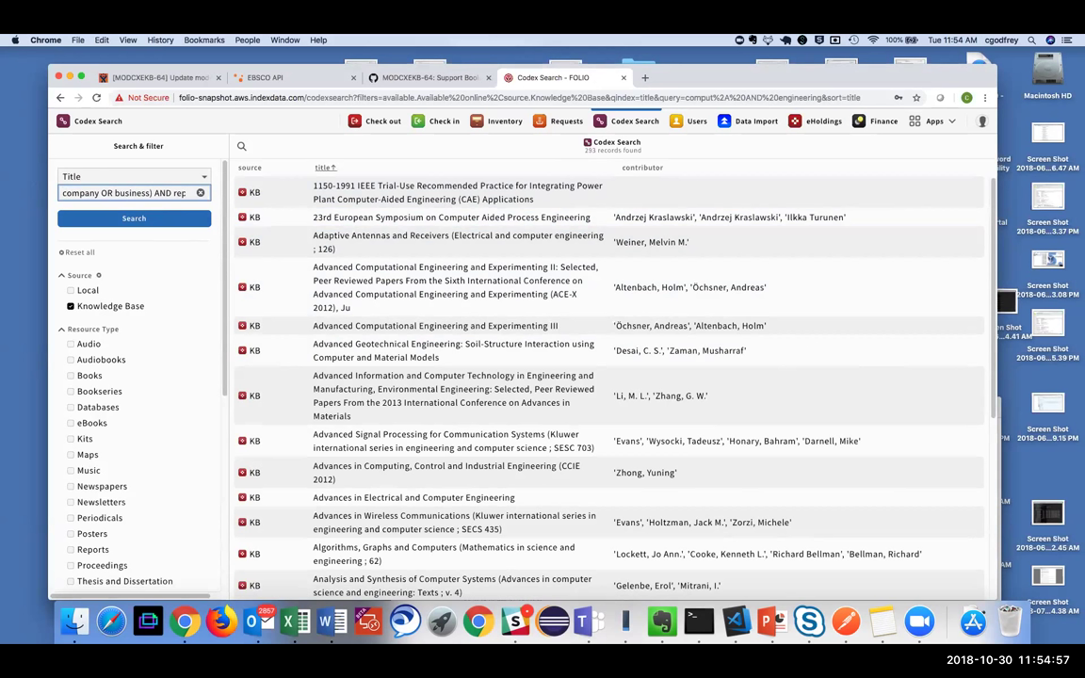
{"action": "type", "text": "("}
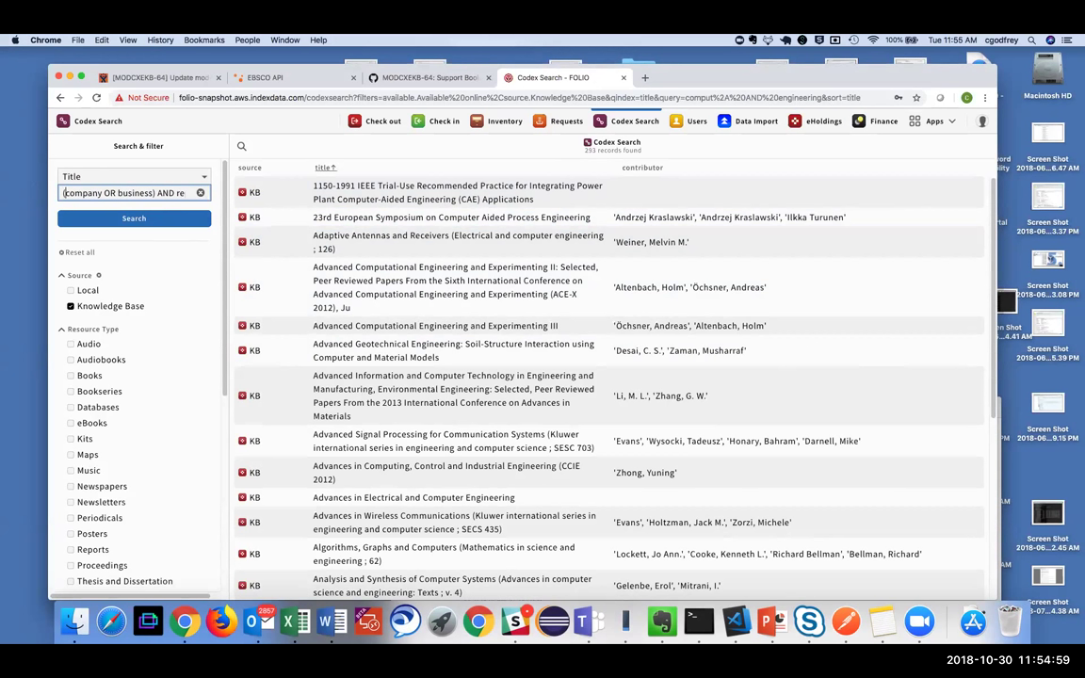
{"action": "left_click", "coordinate": [139, 222]}
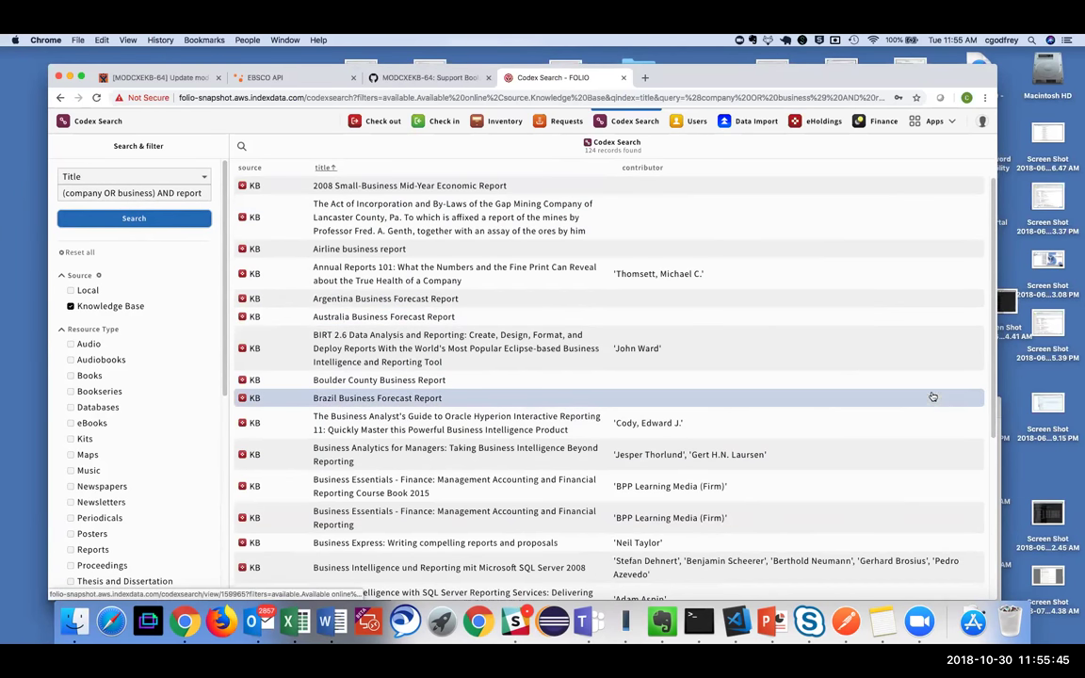
Step: Add Local as a source alongside Knowledge Base for the (company OR business) AND report search
{"action": "left_click_drag", "start_coordinate": [796, 64], "coordinate": [787, 72]}
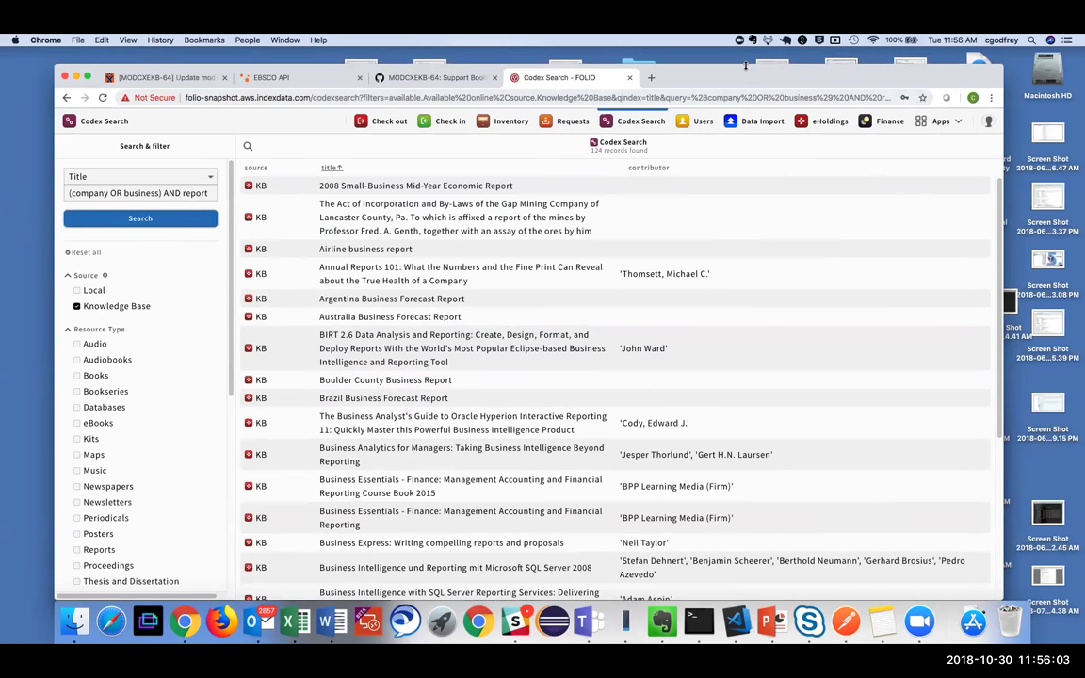
{"action": "left_click", "coordinate": [93, 288]}
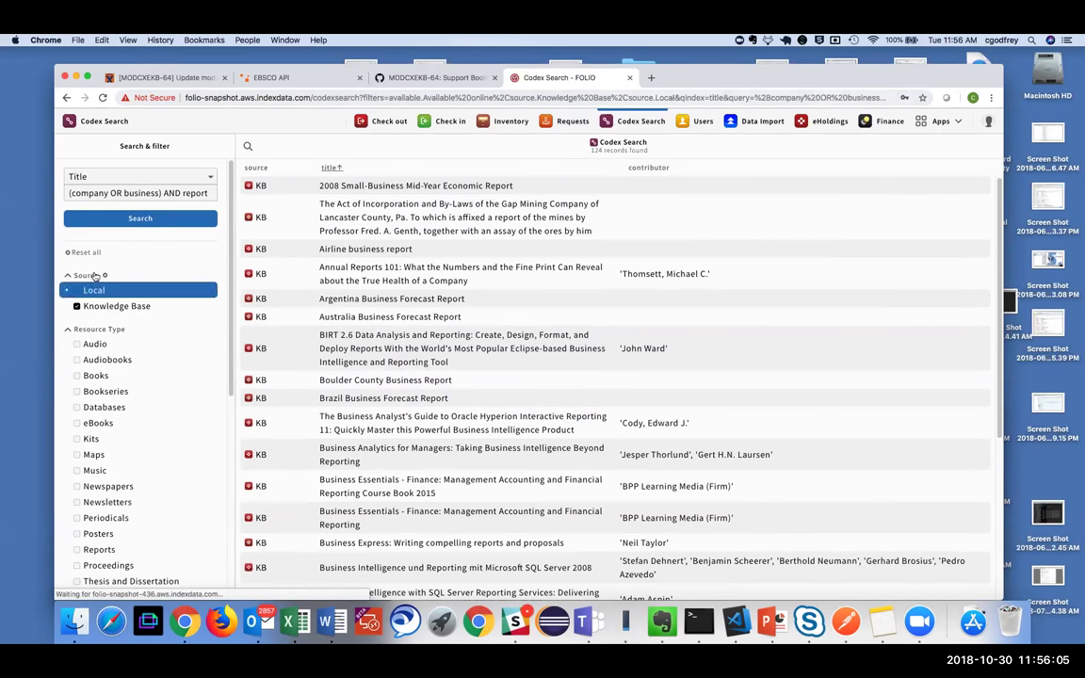